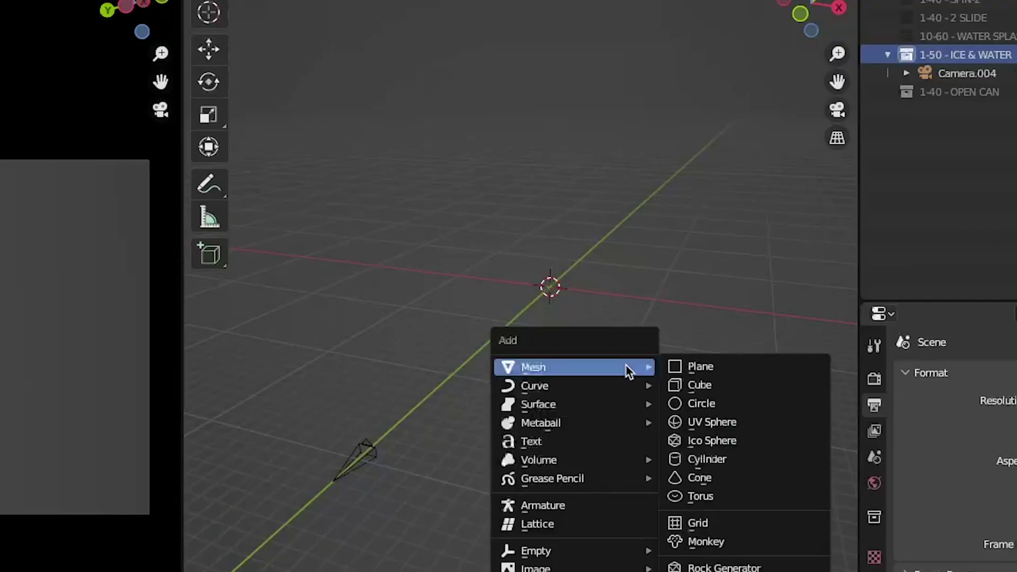
# - Add a cube with a Simple Subdivision Surface at viewport and render level 3, plus a Bevel modifier
pyautogui.click(701, 385)
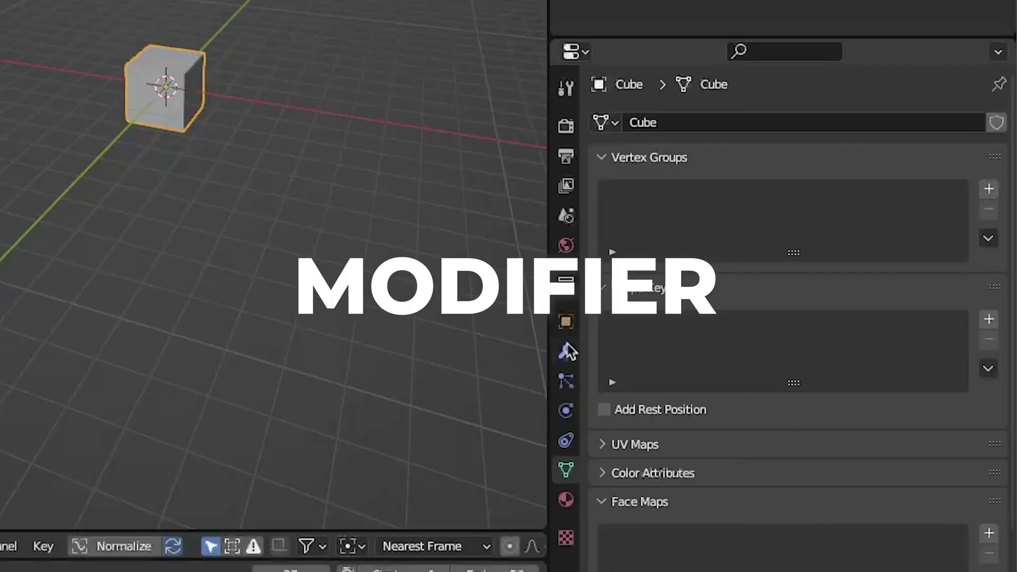
pyautogui.click(792, 410)
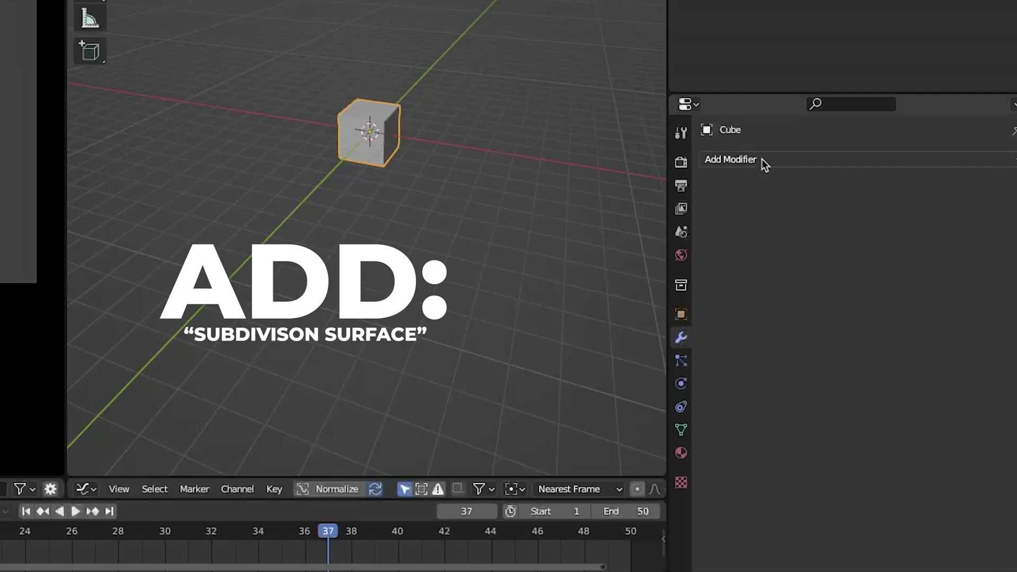
pyautogui.click(836, 295)
pyautogui.click(751, 438)
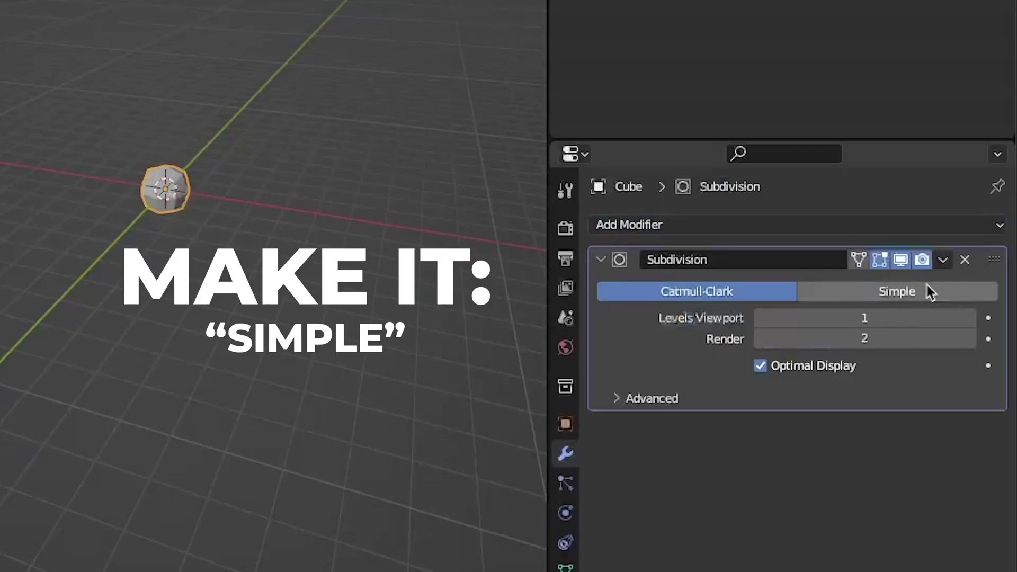
pyautogui.click(927, 290)
pyautogui.click(917, 317)
pyautogui.write('3')
pyautogui.press('Return')
pyautogui.click(915, 338)
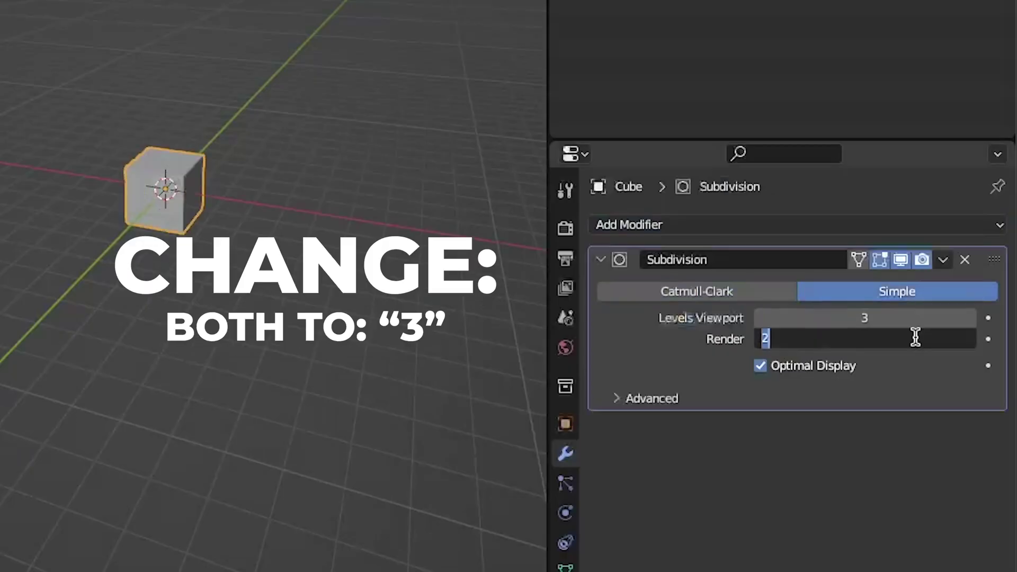
pyautogui.write('3')
pyautogui.press('Return')
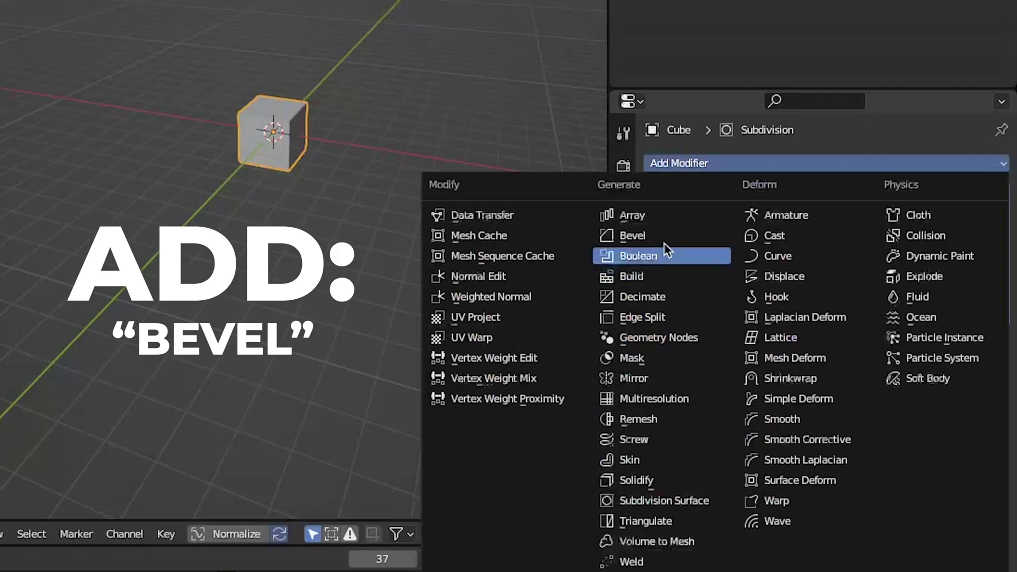
pyautogui.click(661, 233)
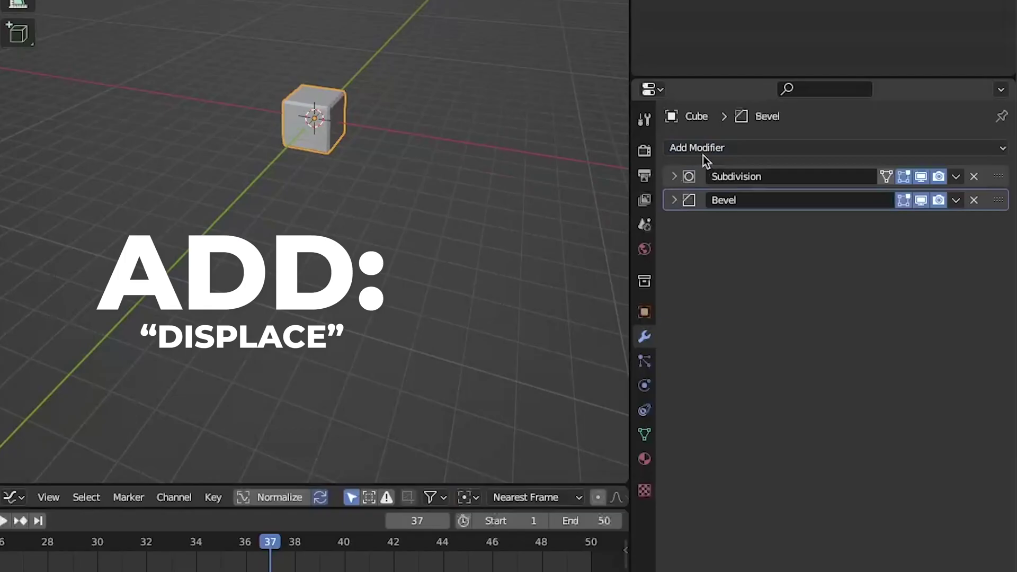
# - Add a Displace modifier above the Bevel and give it a new texture
pyautogui.click(638, 22)
pyautogui.click(730, 150)
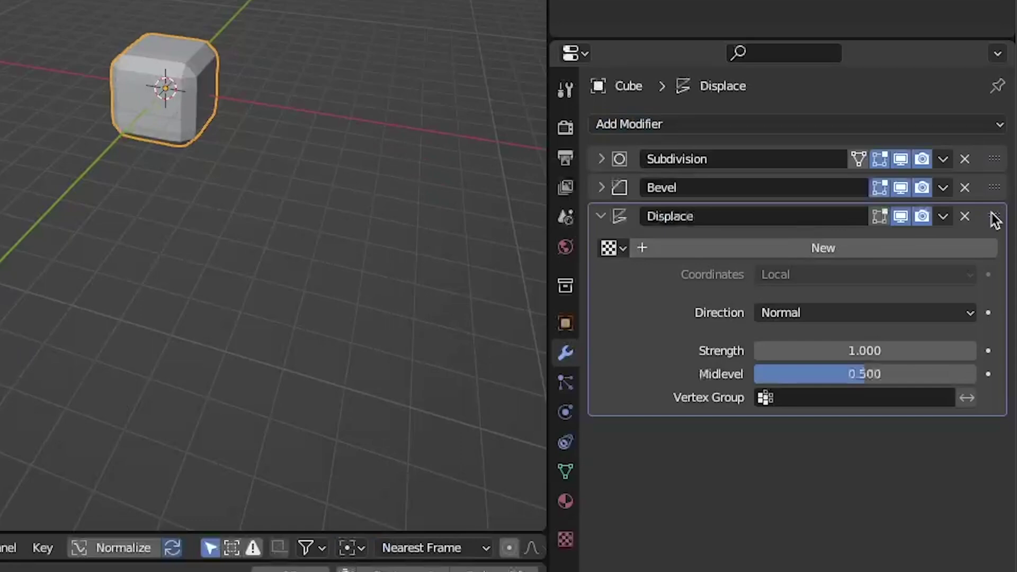
pyautogui.moveTo(997, 223)
pyautogui.mouseDown()
pyautogui.moveTo(992, 175)
pyautogui.moveTo(1009, 212)
pyautogui.mouseUp()
pyautogui.click(776, 217)
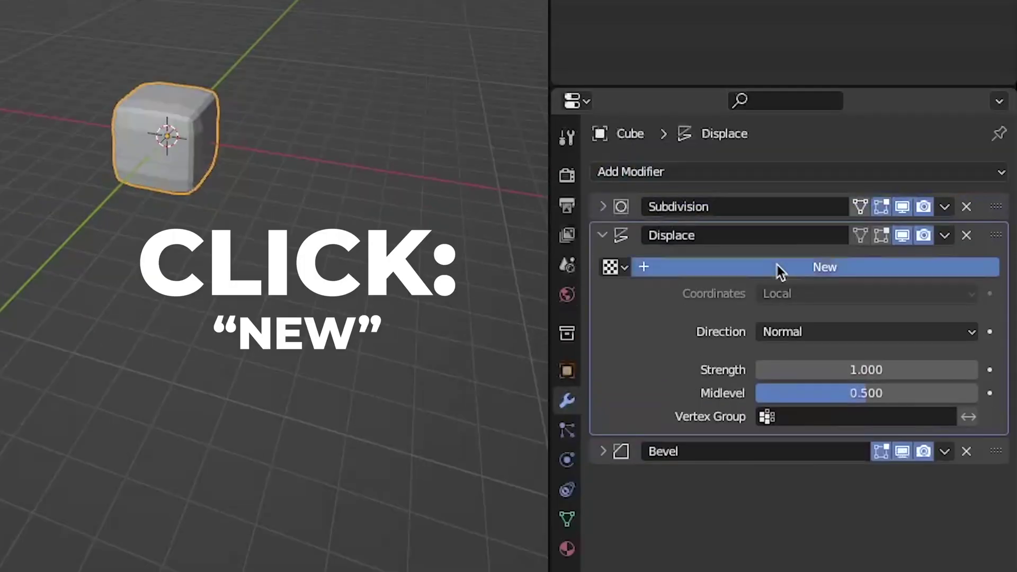
# - Make the displacement texture a Clouds type and set the strength to 0.5
pyautogui.click(567, 458)
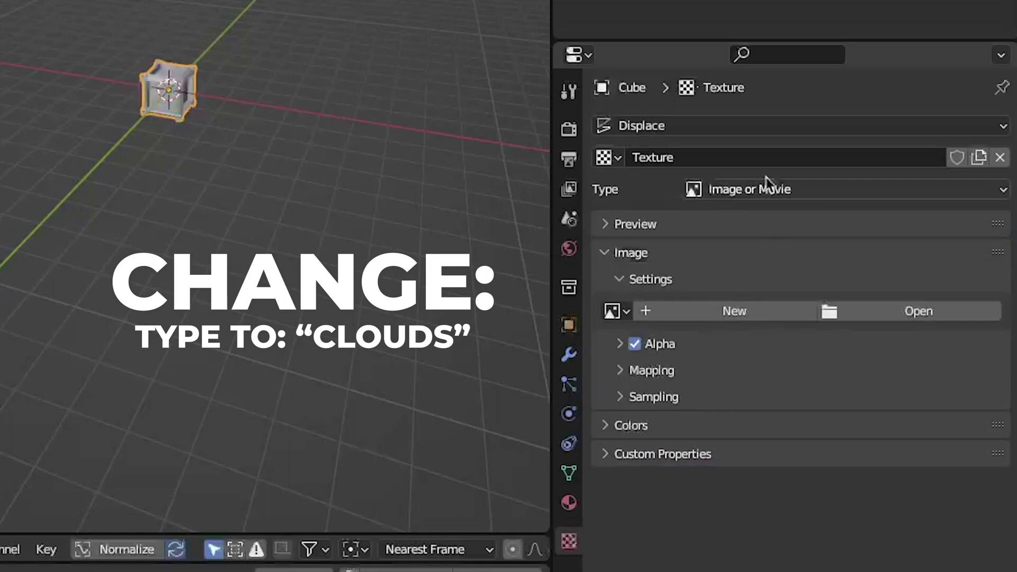
pyautogui.click(768, 188)
pyautogui.click(758, 261)
pyautogui.click(854, 379)
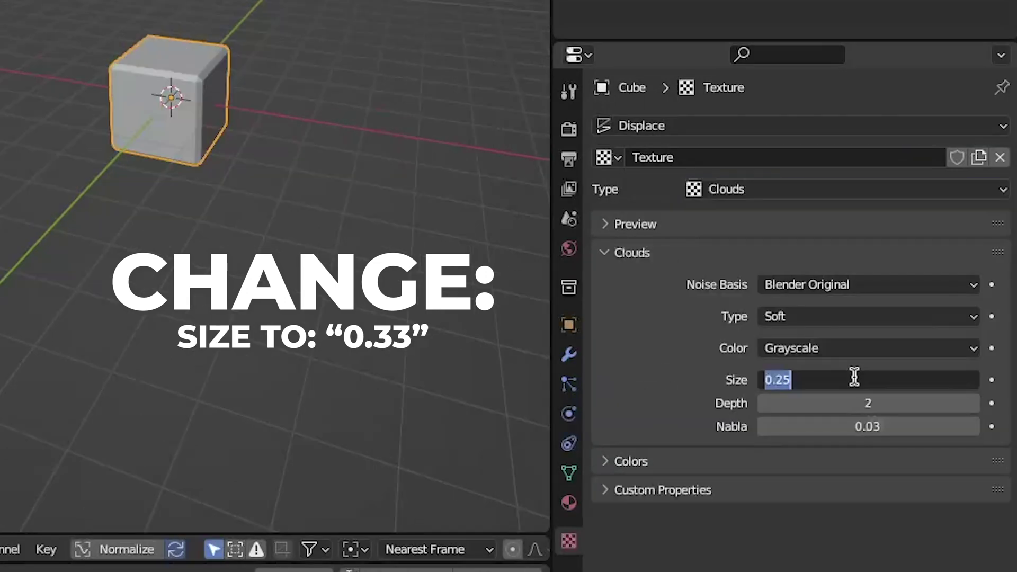
pyautogui.press('BackSpace')
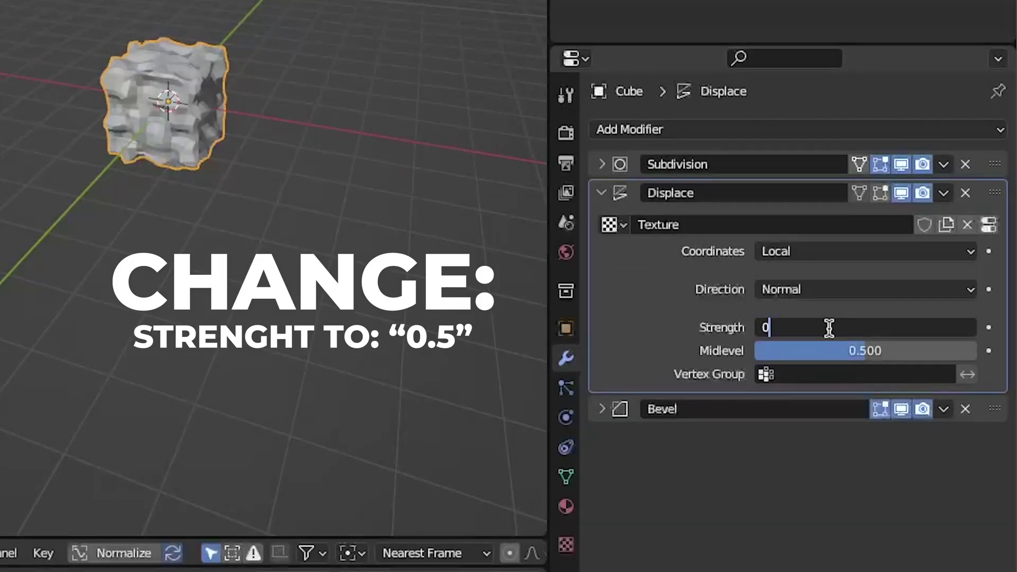
pyautogui.write('0.5')
pyautogui.press('Return')
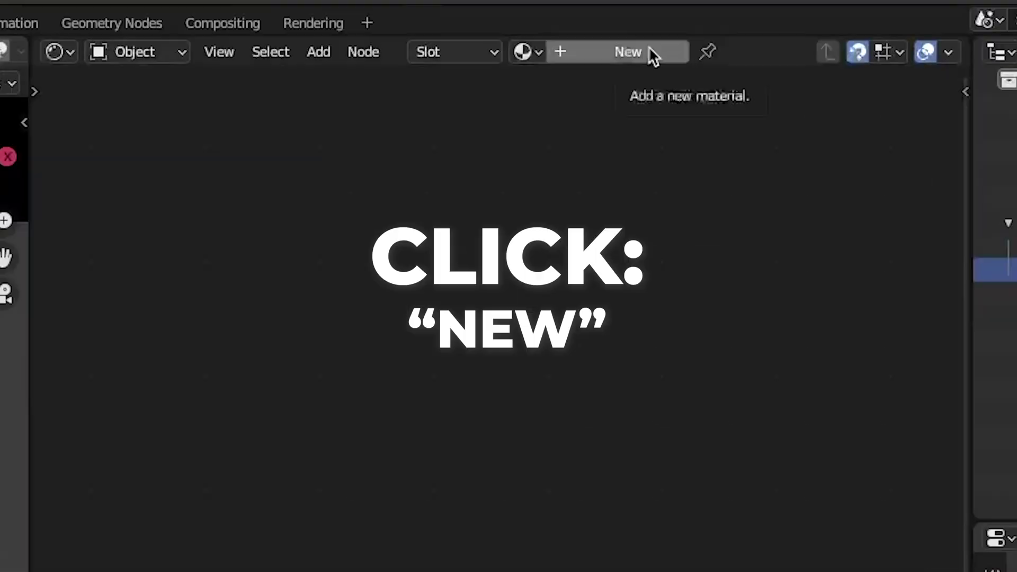
# - Create a new material using Multiscatter GGX with Transmission 1 and Clearcoat 1
pyautogui.click(726, 51)
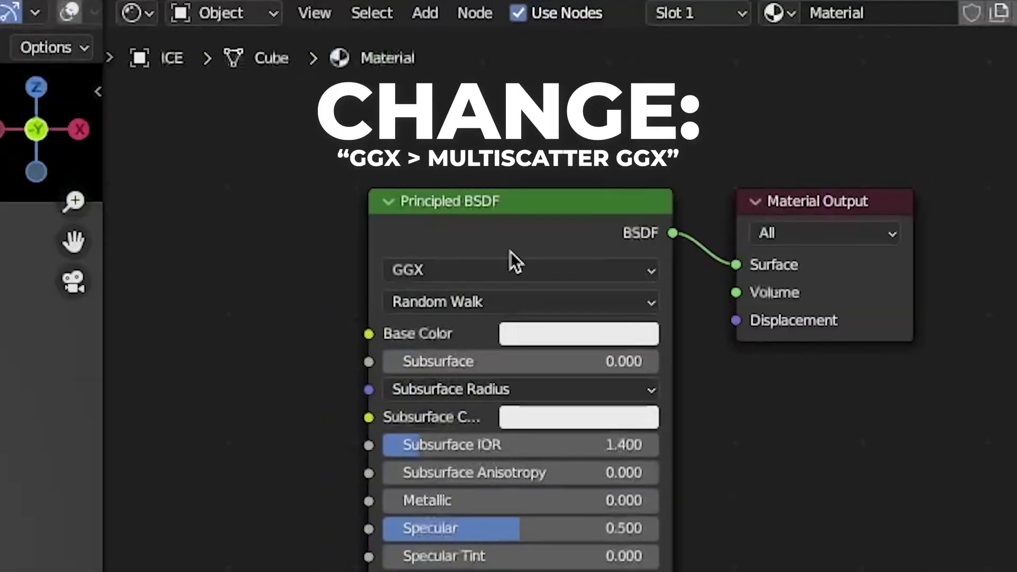
pyautogui.click(394, 281)
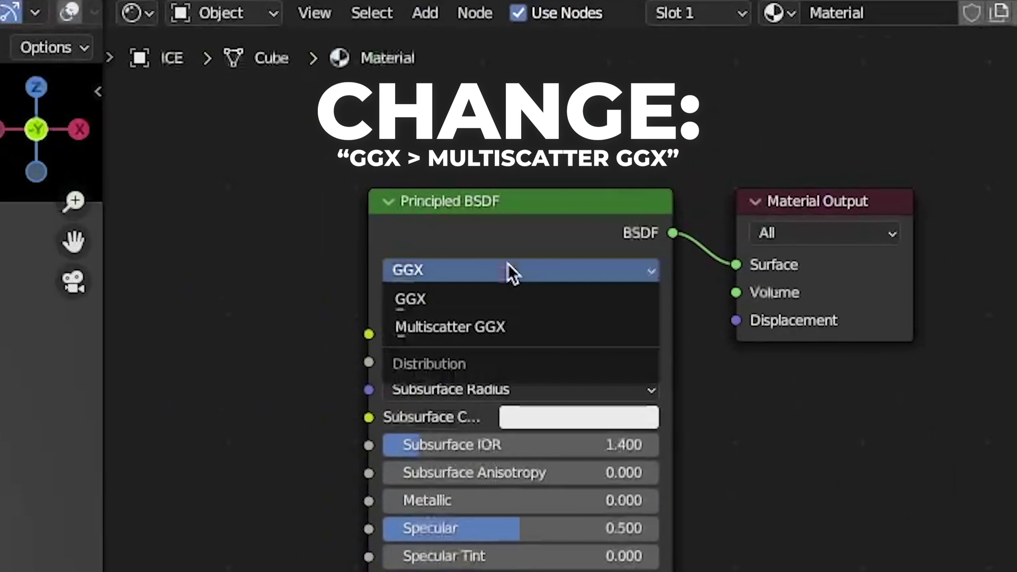
pyautogui.click(501, 324)
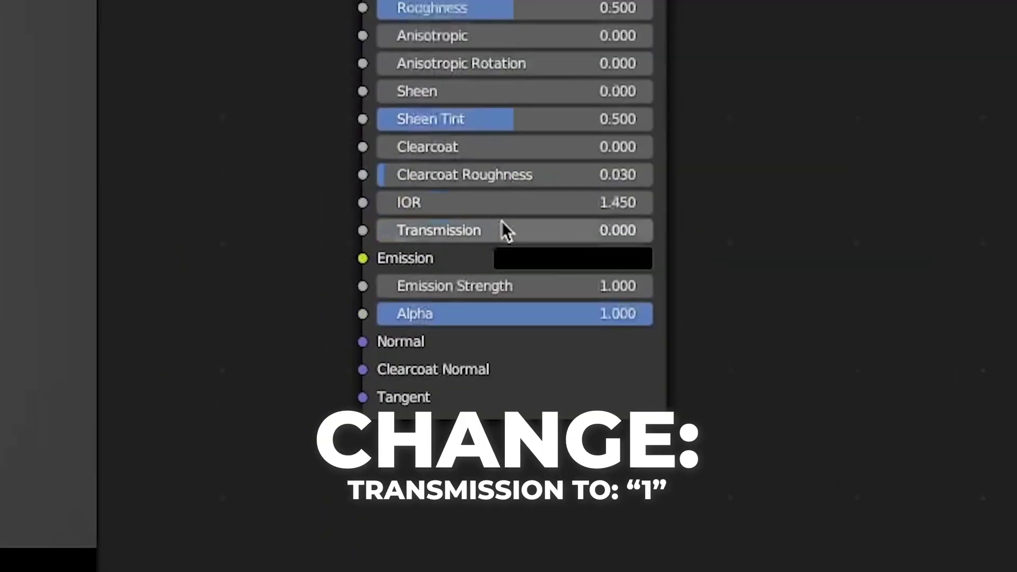
pyautogui.click(502, 229)
pyautogui.press('BackSpace')
pyautogui.write('1')
pyautogui.press('Return')
pyautogui.click(517, 228)
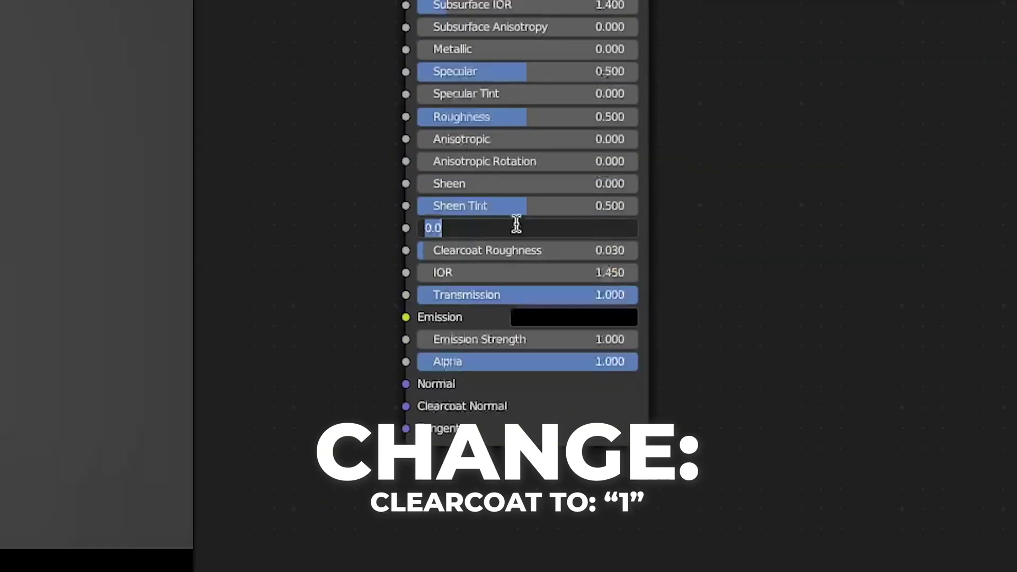
pyautogui.write('1')
pyautogui.press('Return')
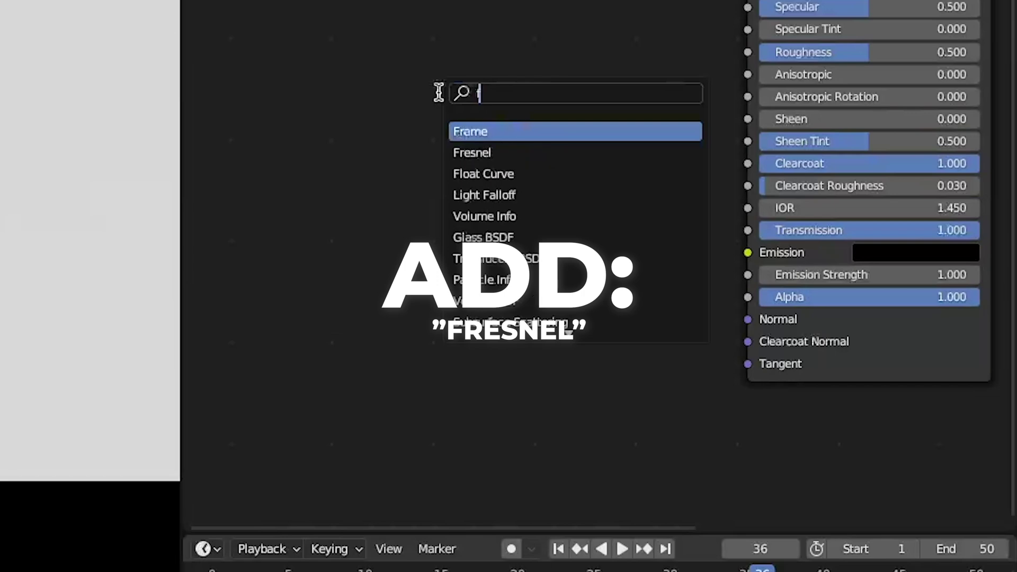
# - Add a Fresnel node with IOR 1.150
pyautogui.write('fre')
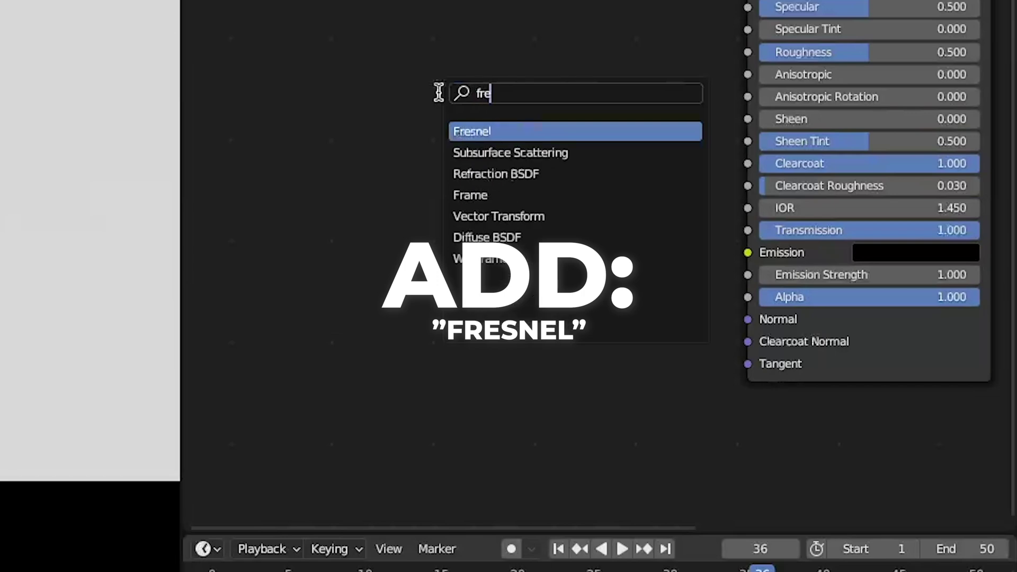
pyautogui.press('Return')
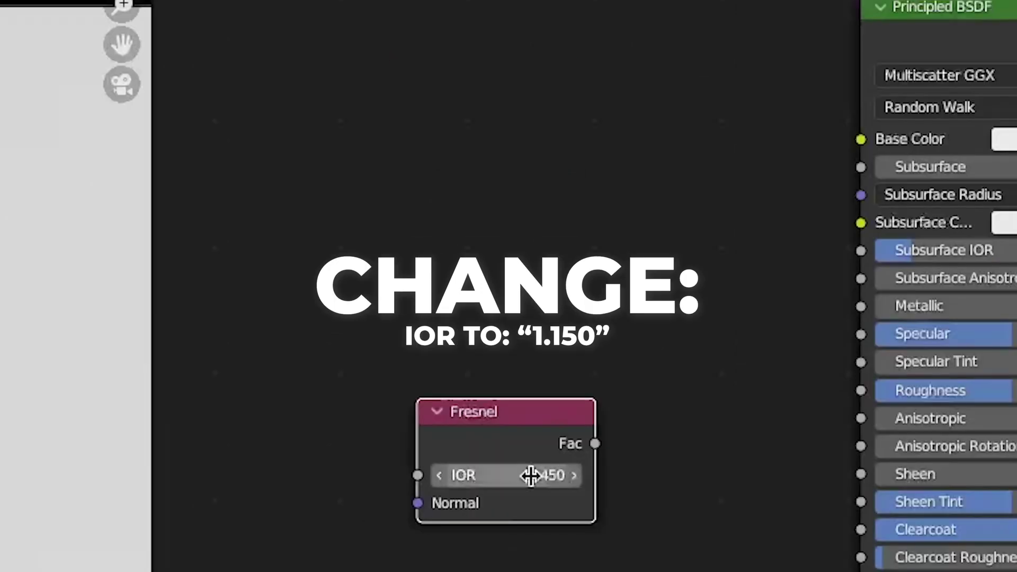
pyautogui.click(530, 475)
pyautogui.press('BackSpace')
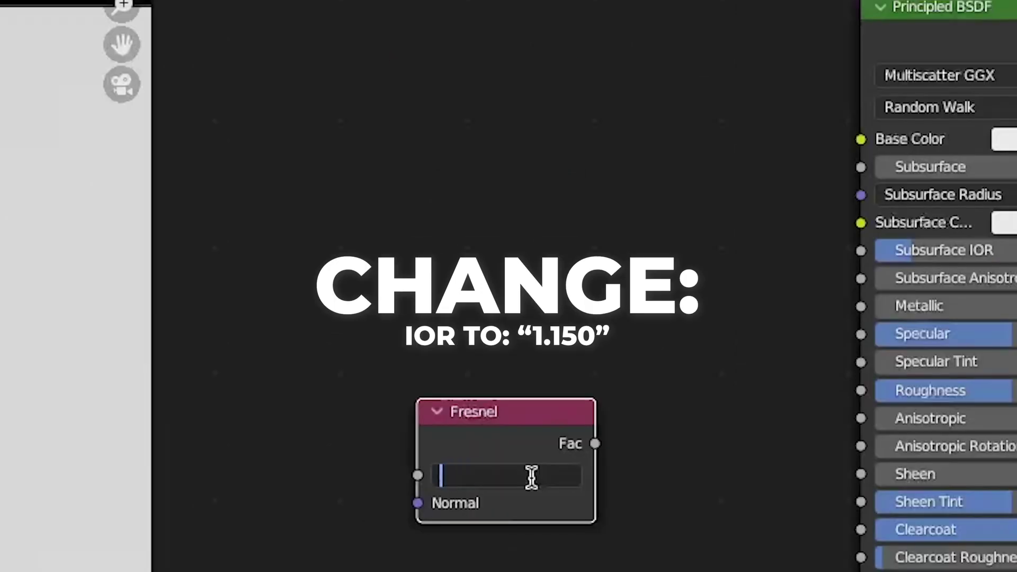
pyautogui.write('1.15')
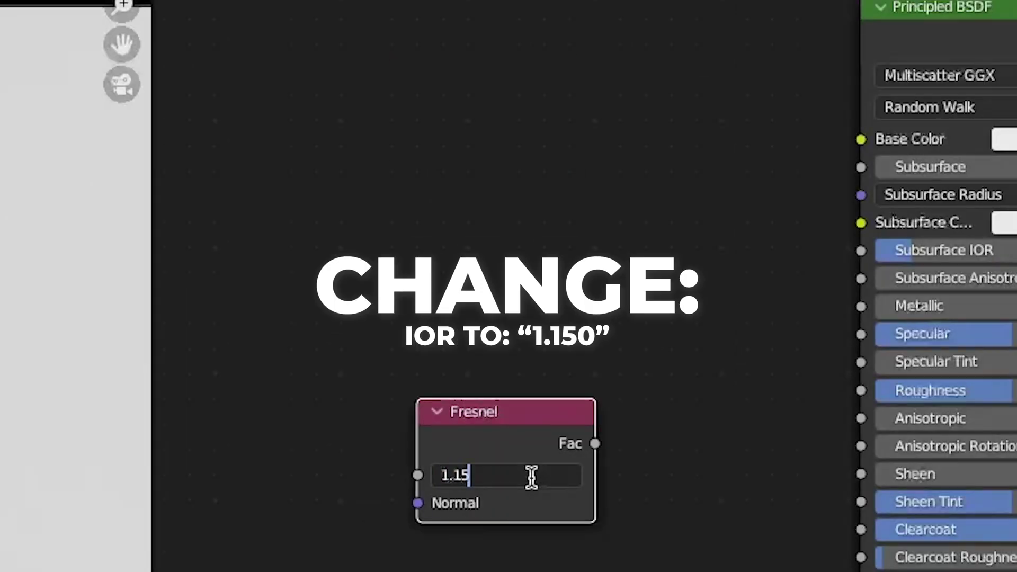
pyautogui.press('Return')
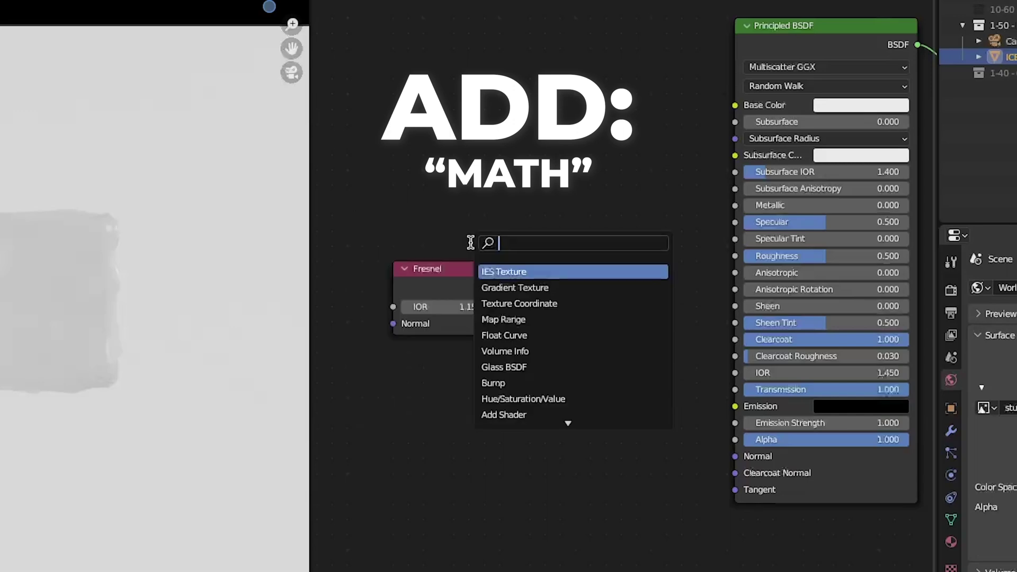
# - Feed Fresnel Fac into a Math node set to Multiply by 2
pyautogui.write('mat')
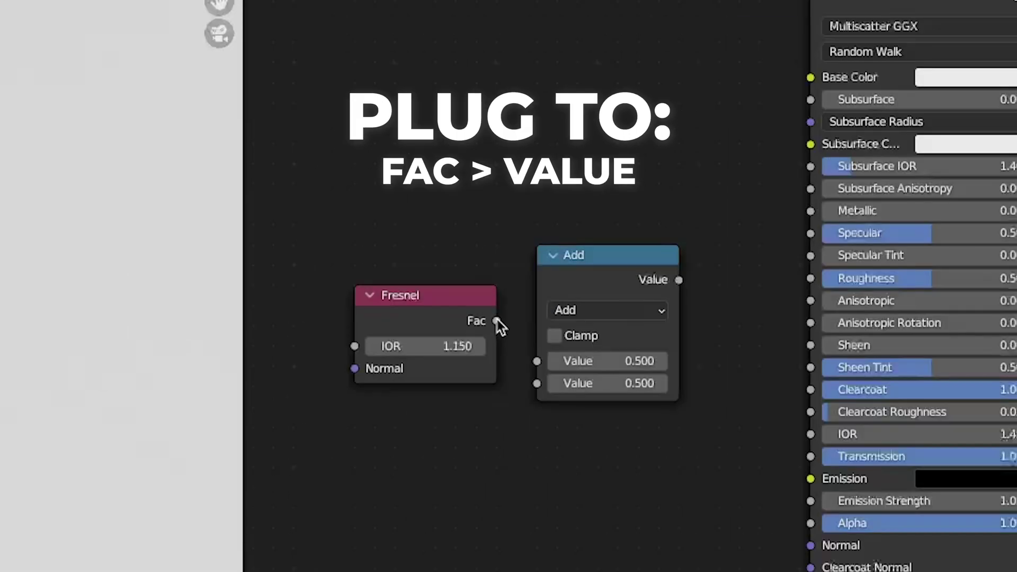
pyautogui.moveTo(495, 321); pyautogui.dragTo(535, 362)
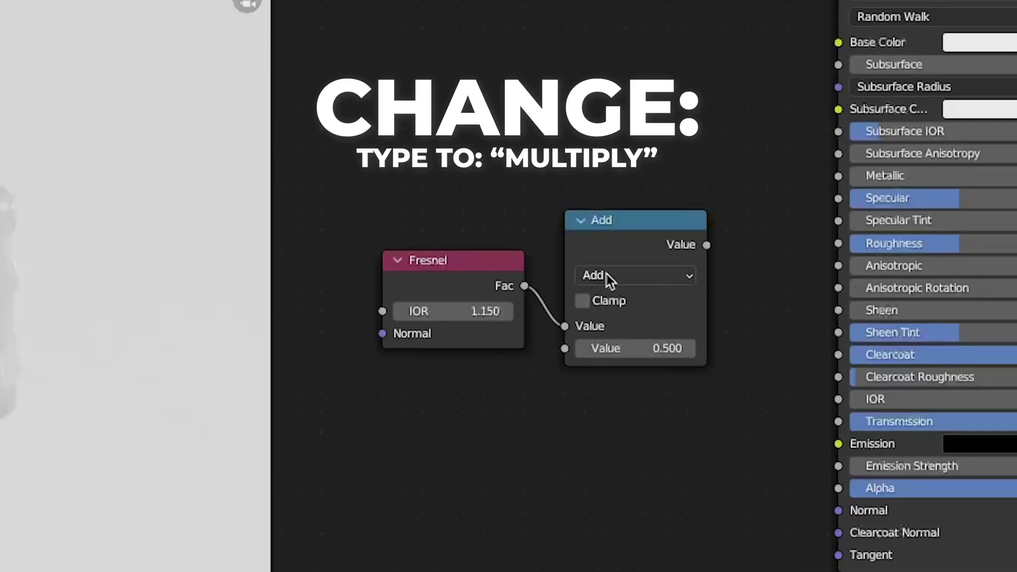
pyautogui.click(578, 311)
pyautogui.click(609, 409)
pyautogui.click(607, 383)
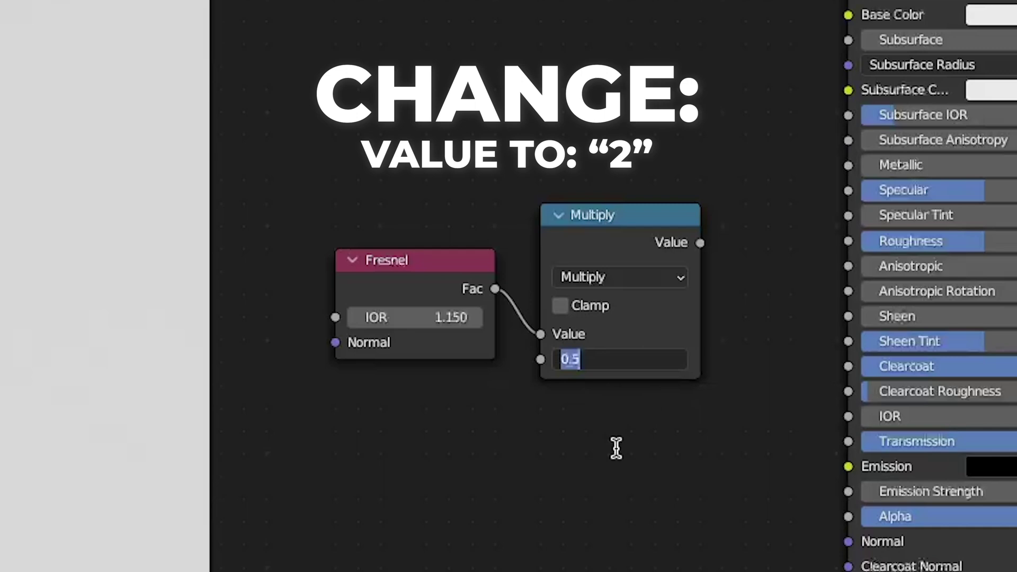
pyautogui.press('BackSpace')
pyautogui.write('2')
pyautogui.press('Return')
# - Add 0.1 to the multiplied result with a second Math node and plug it into Roughness
pyautogui.hotkey('shift', 'a')
pyautogui.write('ma')
pyautogui.press('Return')
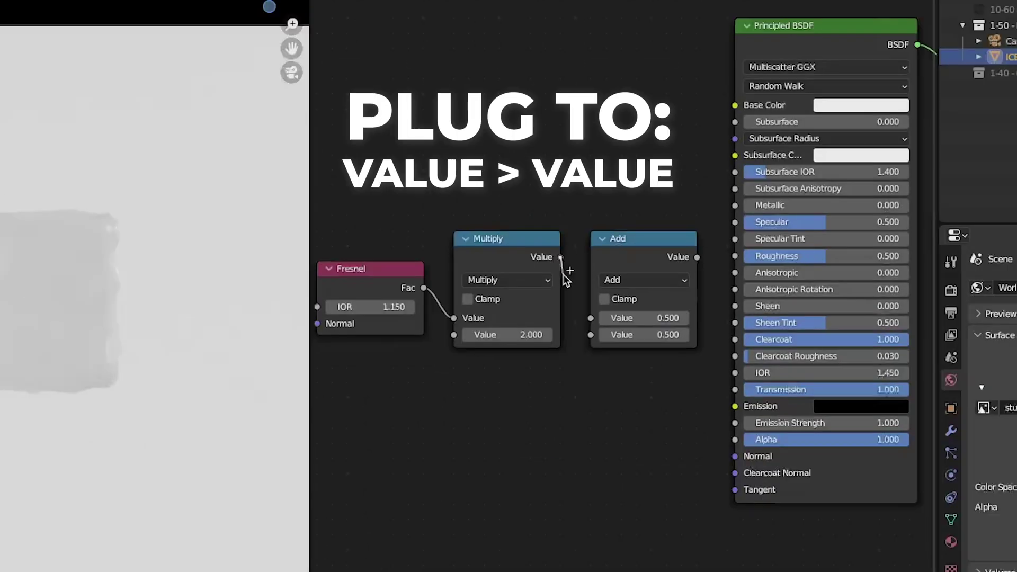
pyautogui.moveTo(566, 251); pyautogui.dragTo(589, 318)
pyautogui.click(661, 336)
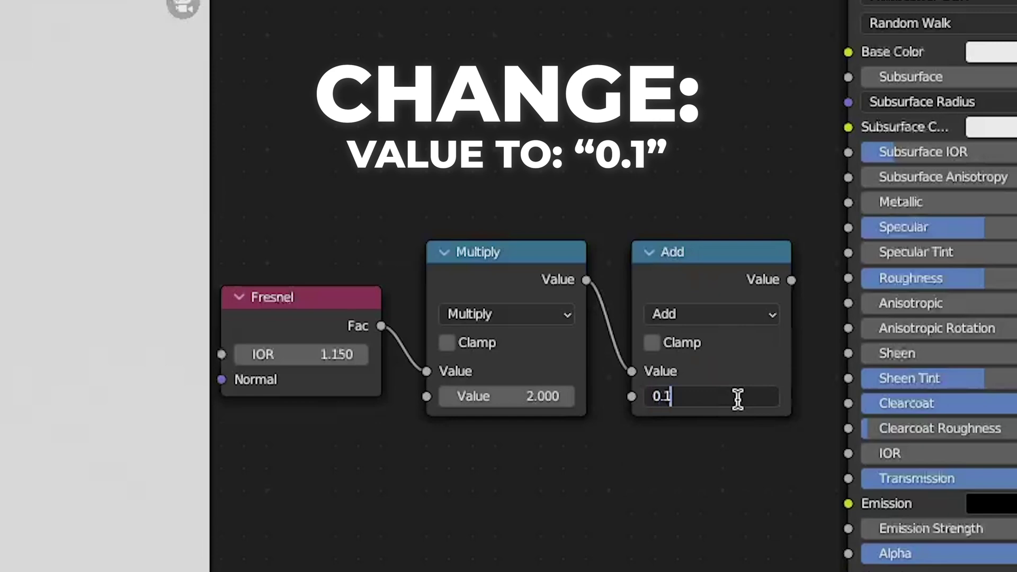
pyautogui.press('Return')
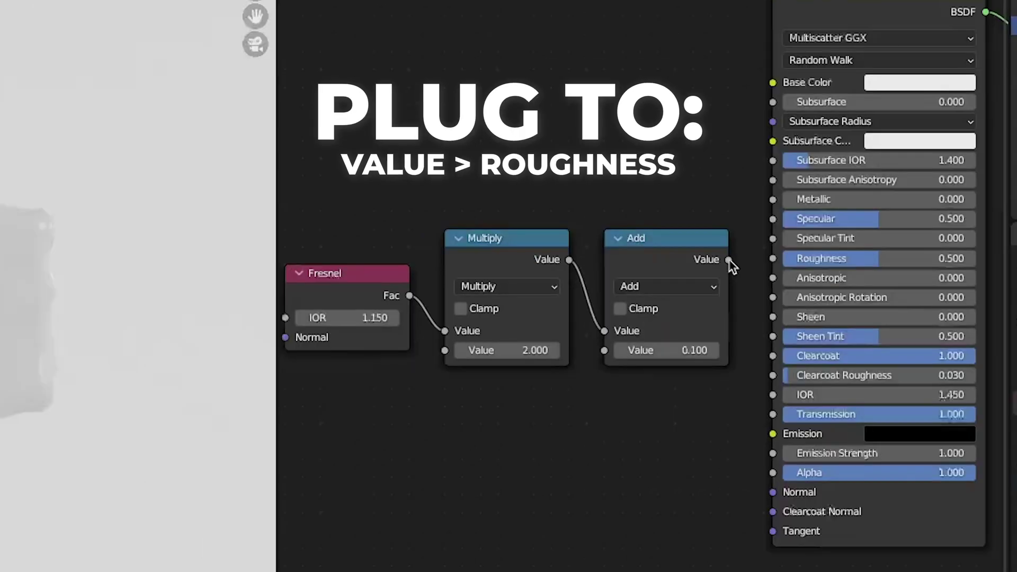
pyautogui.moveTo(791, 280); pyautogui.dragTo(852, 289)
pyautogui.moveTo(775, 268); pyautogui.dragTo(774, 258)
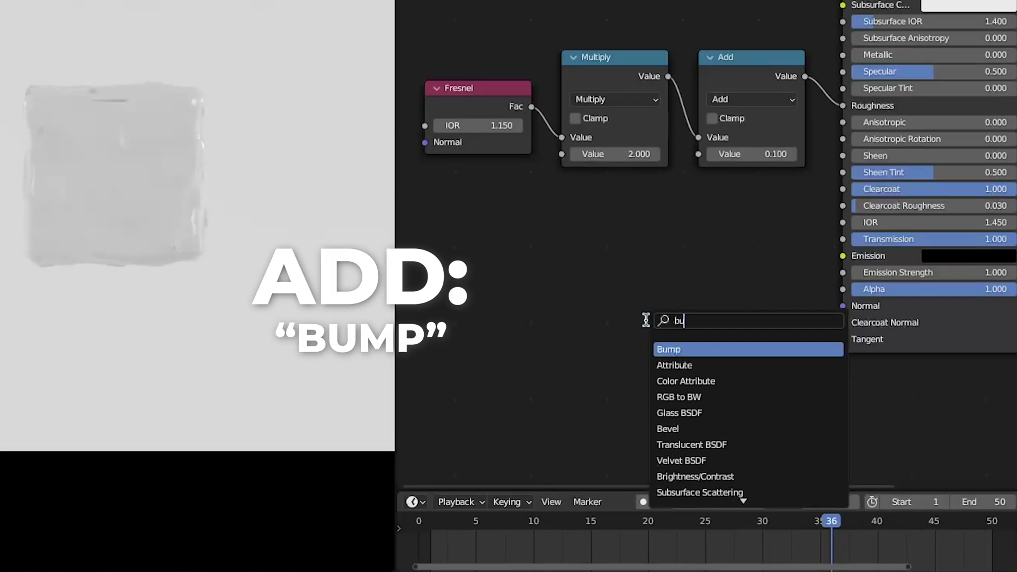
# - Add a Bump node into the shader's Normal with Strength 0.075
pyautogui.write('m')
pyautogui.press('Return')
pyautogui.click(676, 298)
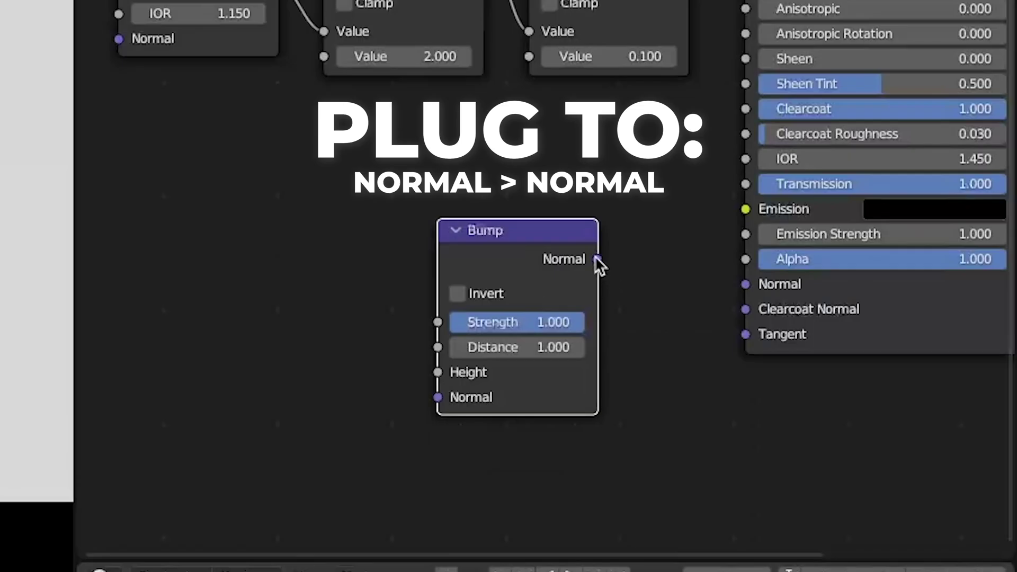
pyautogui.moveTo(596, 259); pyautogui.dragTo(763, 287)
pyautogui.click(537, 322)
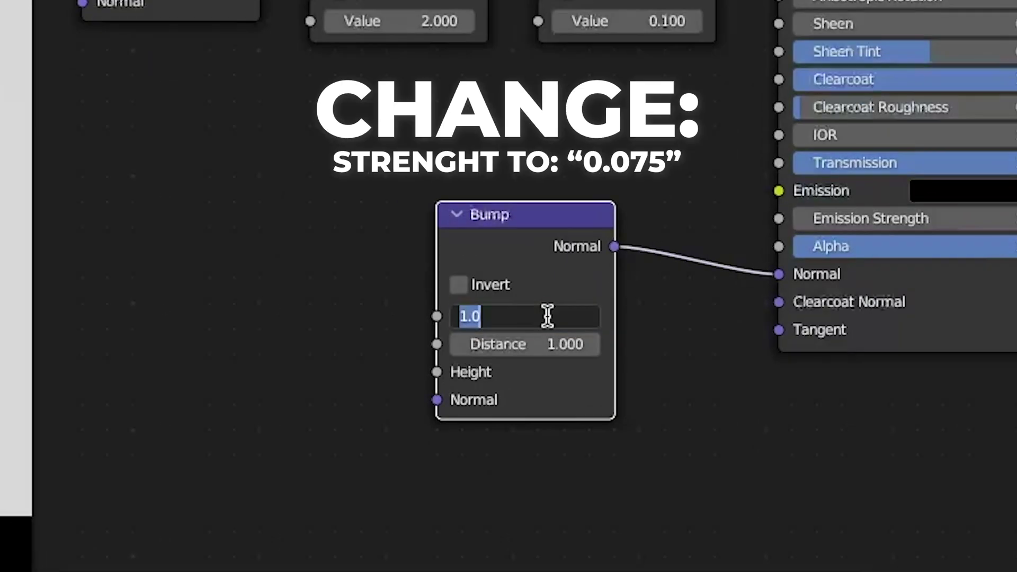
pyautogui.write('0')
pyautogui.press('Return')
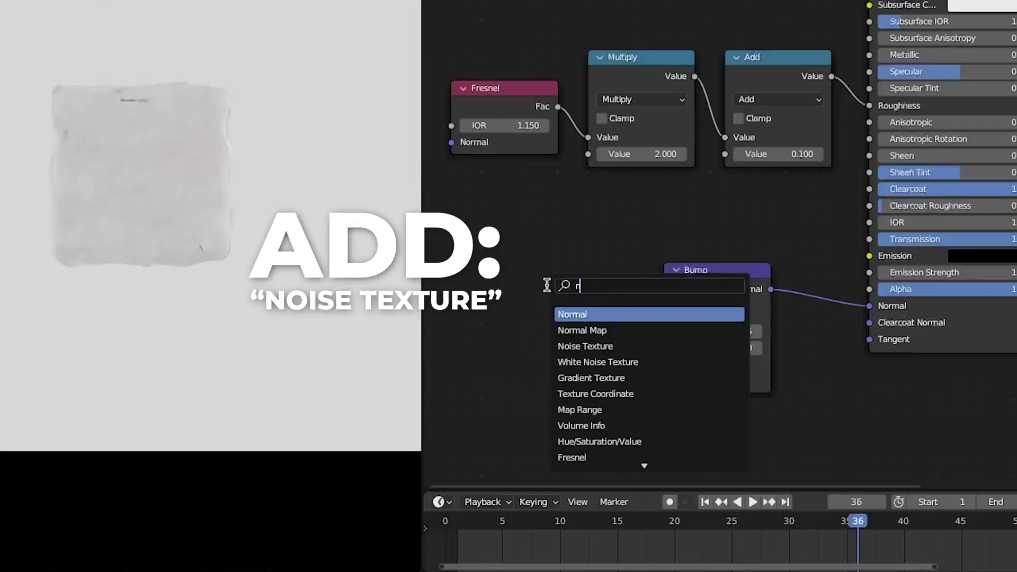
# - Add a Noise Texture feeding the Bump Height, with Scale 2.010
pyautogui.write('noi')
pyautogui.press('Return')
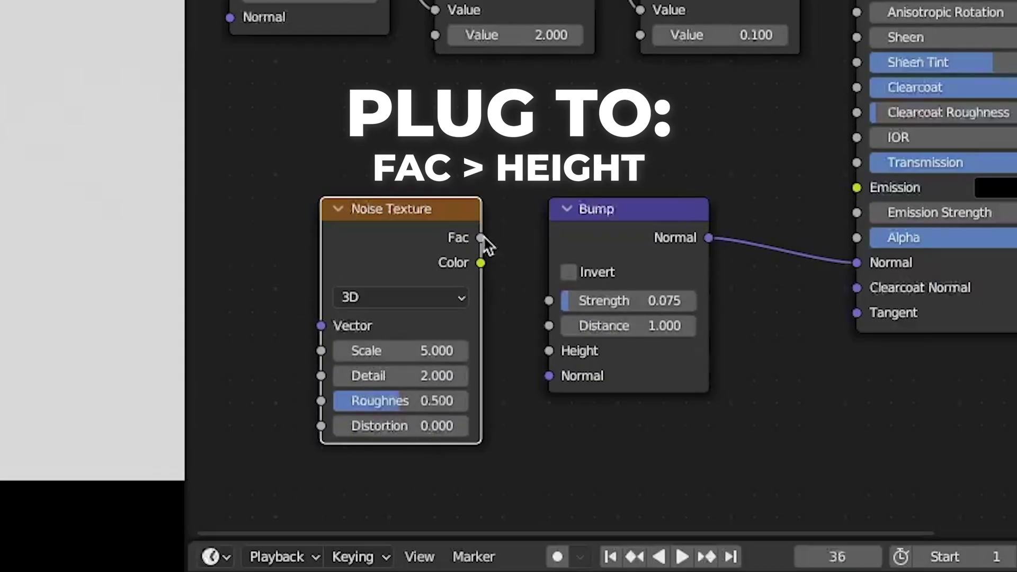
pyautogui.moveTo(619, 290); pyautogui.dragTo(663, 364)
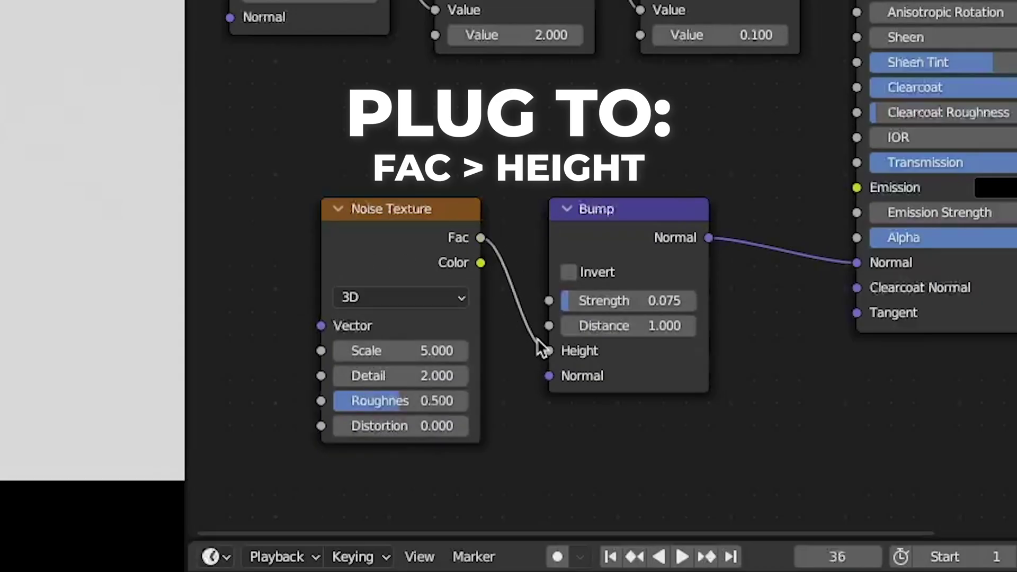
pyautogui.doubleClick(391, 350)
pyautogui.press('BackSpace')
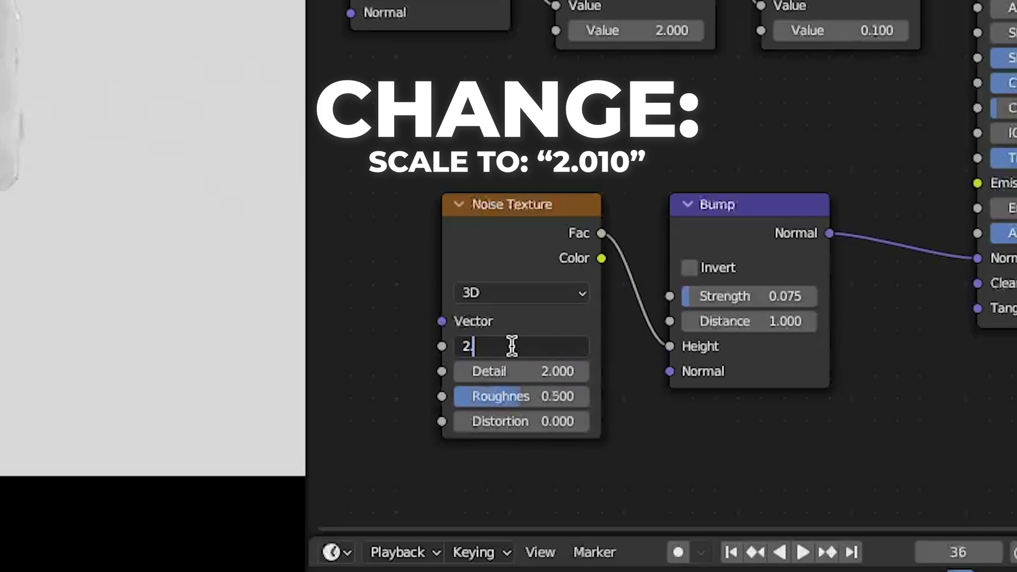
pyautogui.write('2.01')
pyautogui.press('Return')
# - Set the noise Detail to 2.880 and Roughness to 0.425
pyautogui.doubleClick(510, 367)
pyautogui.write('2.880')
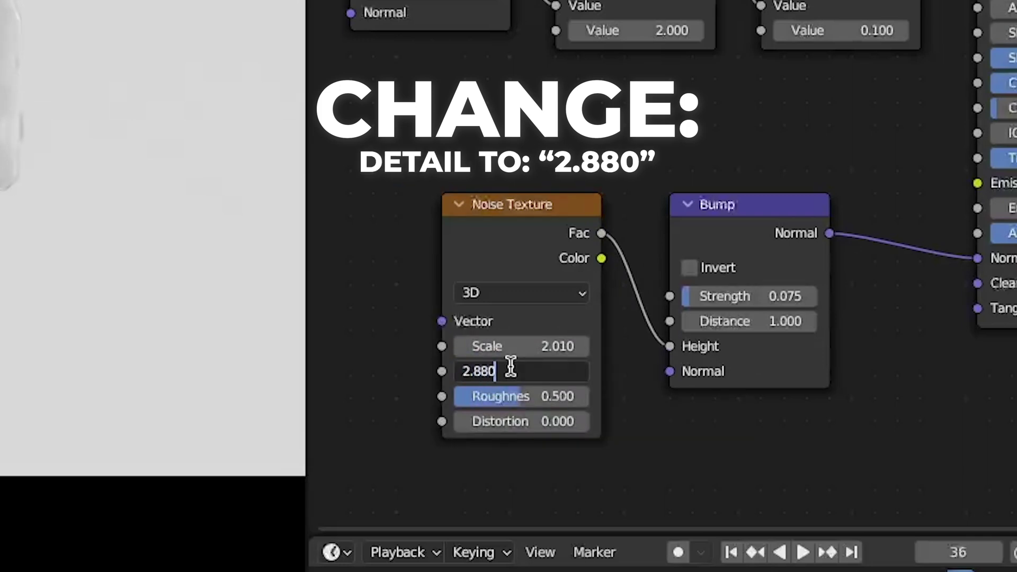
pyautogui.press('Return')
pyautogui.doubleClick(518, 398)
pyautogui.press('BackSpace')
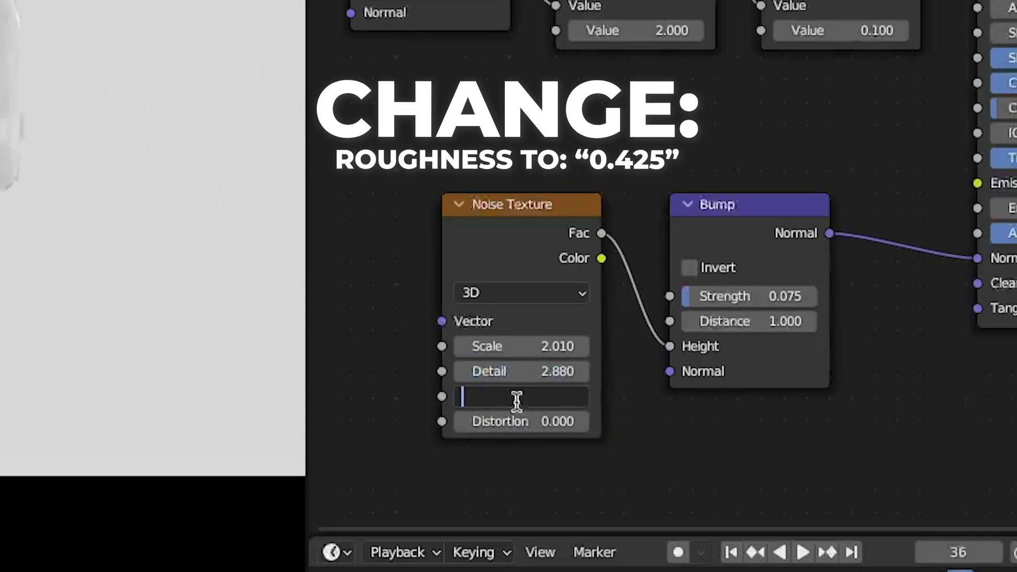
pyautogui.press('Return')
# - Add a second Bump node below the first and link its Normal to Clearcoat Normal
pyautogui.hotkey('shift', 'a')
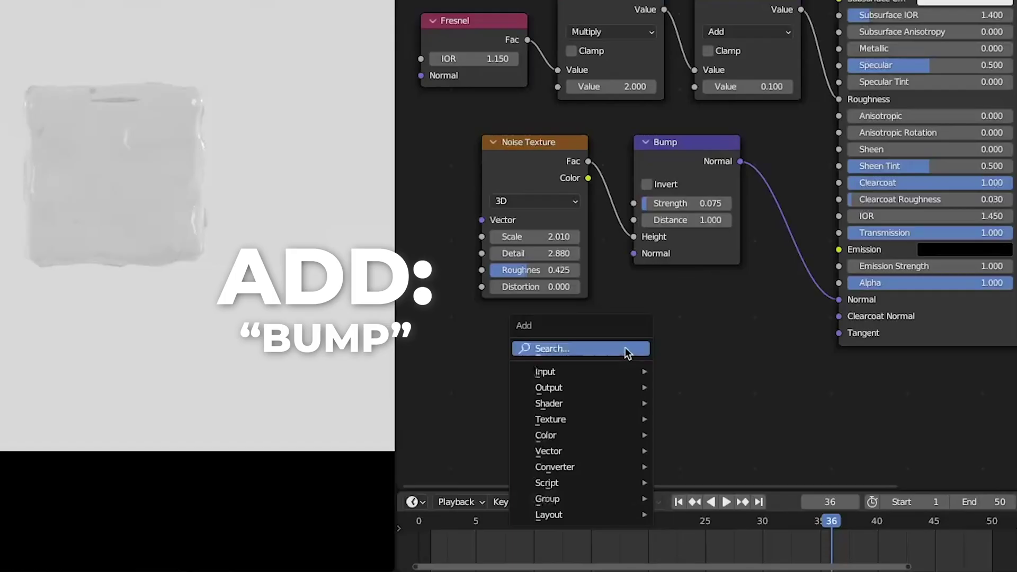
pyautogui.click(625, 345)
pyautogui.write('bum')
pyautogui.press('Return')
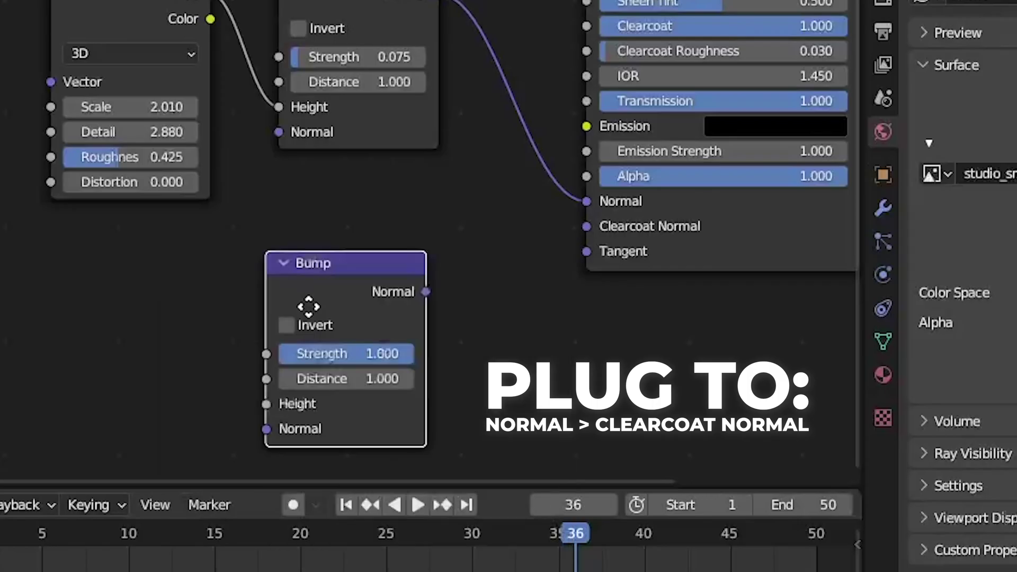
pyautogui.click(679, 342)
pyautogui.moveTo(463, 243); pyautogui.dragTo(586, 226)
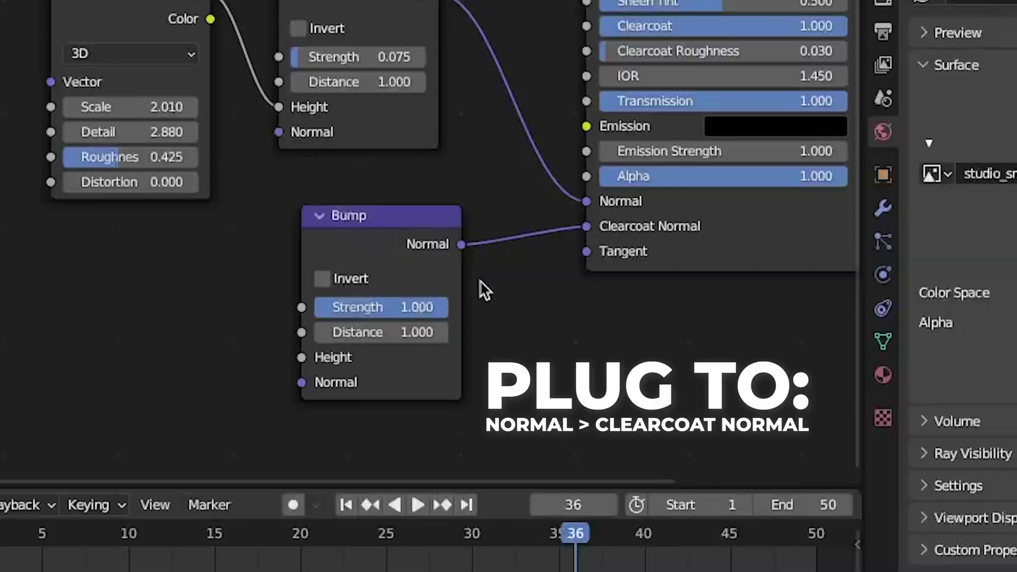
pyautogui.doubleClick(338, 306)
# - Set the clearcoat Bump Strength to 0.117 and feed its Height from a new Noise Texture
pyautogui.write('0.117')
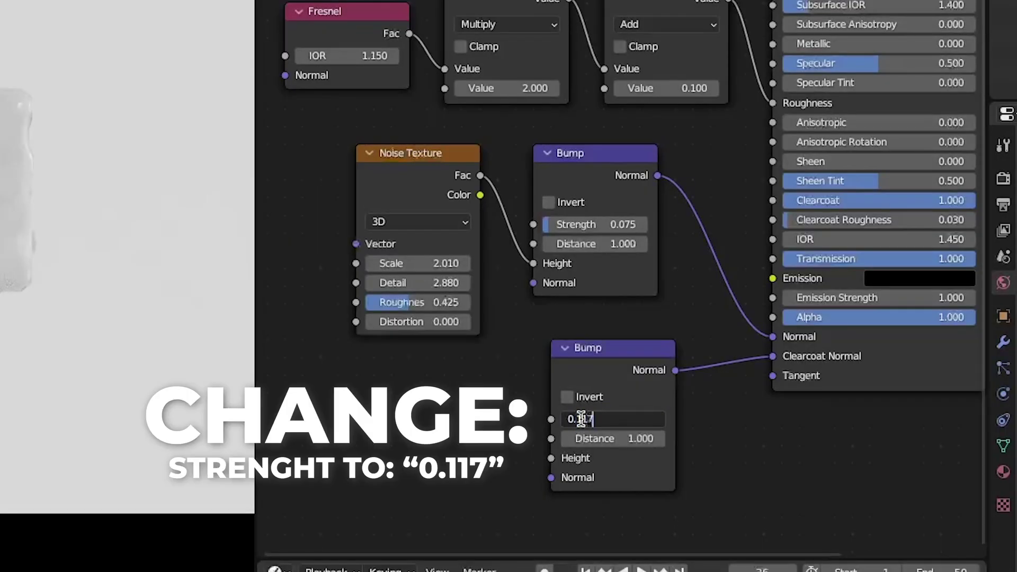
pyautogui.press('Return')
pyautogui.hotkey('shift', 'a')
pyautogui.write('no')
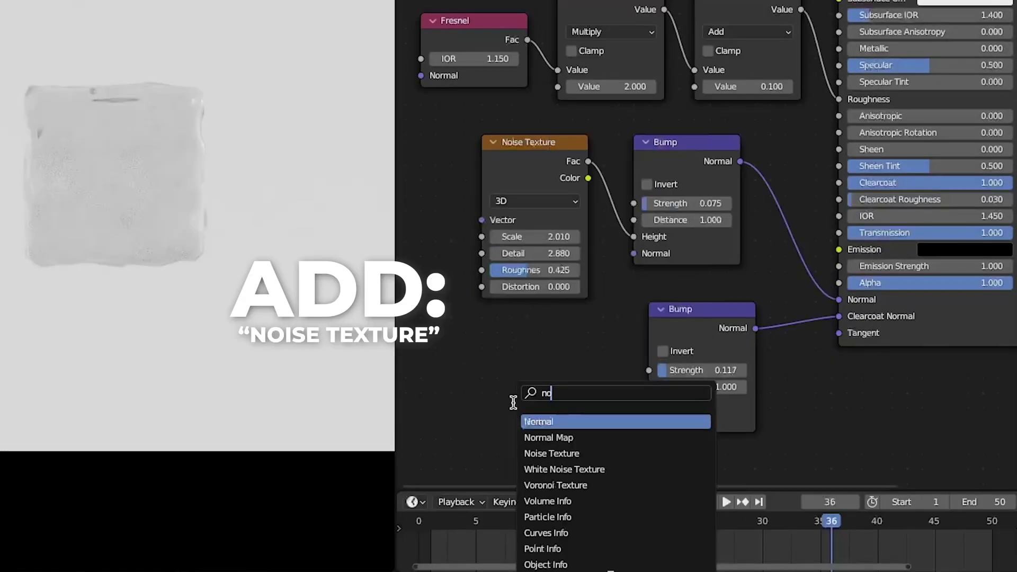
pyautogui.click(556, 452)
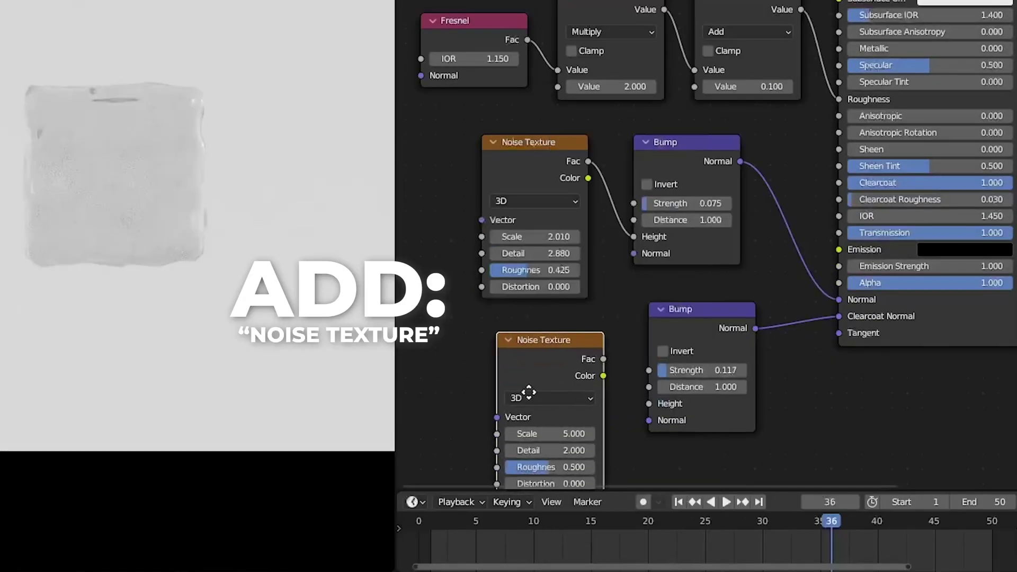
pyautogui.click(532, 384)
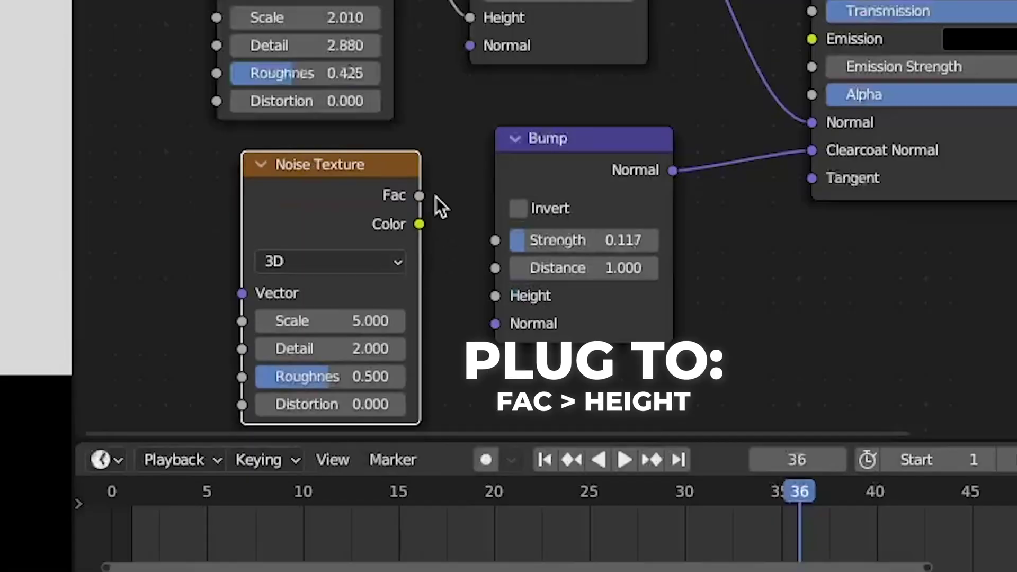
pyautogui.moveTo(604, 344); pyautogui.dragTo(642, 406)
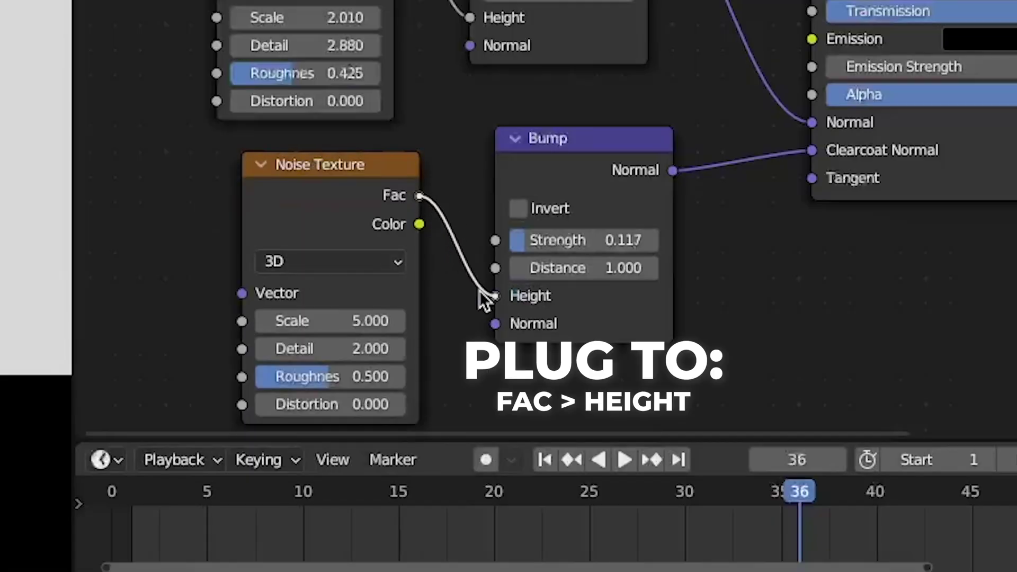
# - Give the second noise Scale 4.810, Detail 2.880 and Roughness 0.425
pyautogui.doubleClick(331, 323)
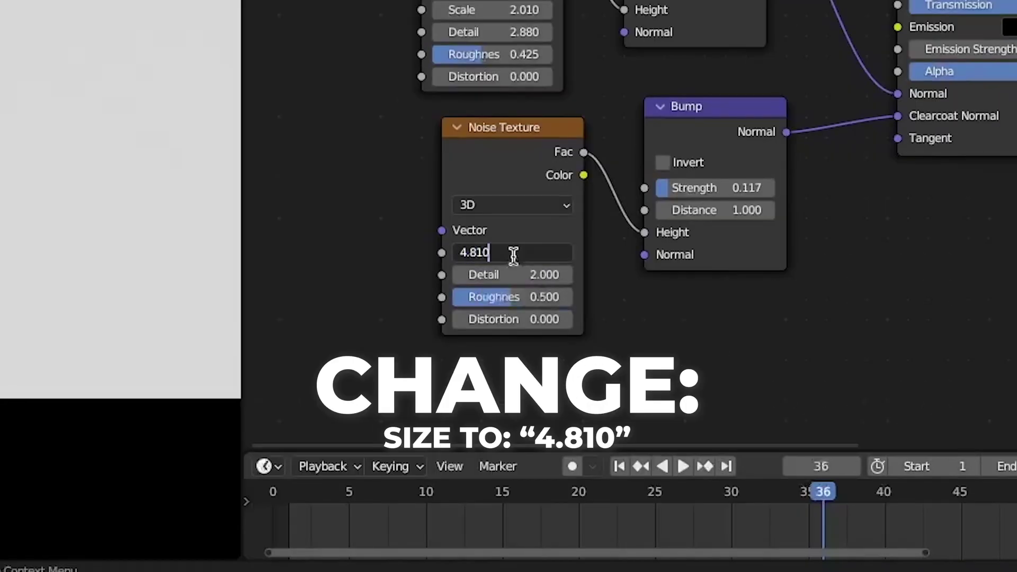
pyautogui.press('Return')
pyautogui.doubleClick(512, 271)
pyautogui.press('BackSpace')
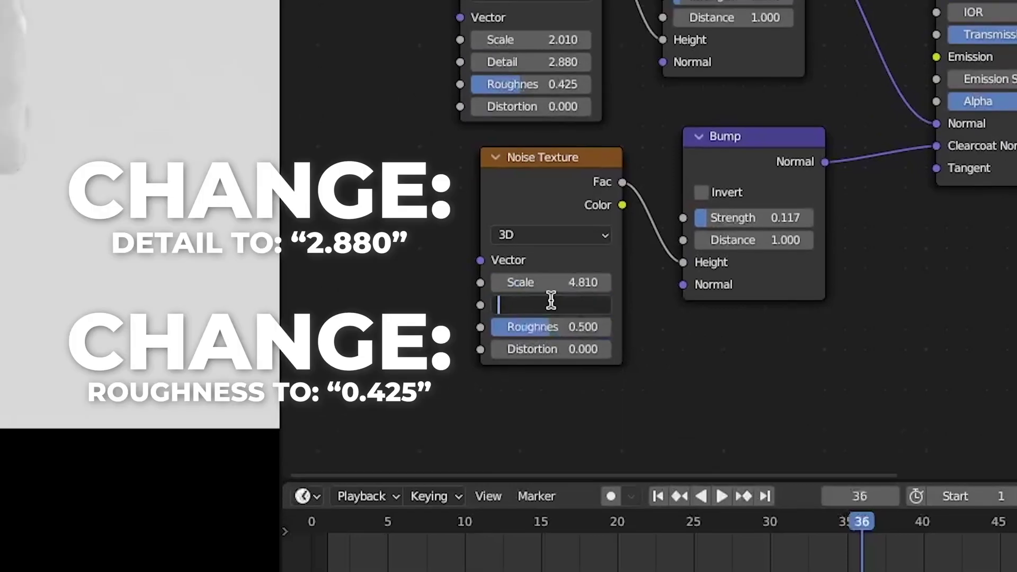
pyautogui.press('Return')
pyautogui.doubleClick(551, 327)
pyautogui.write('0')
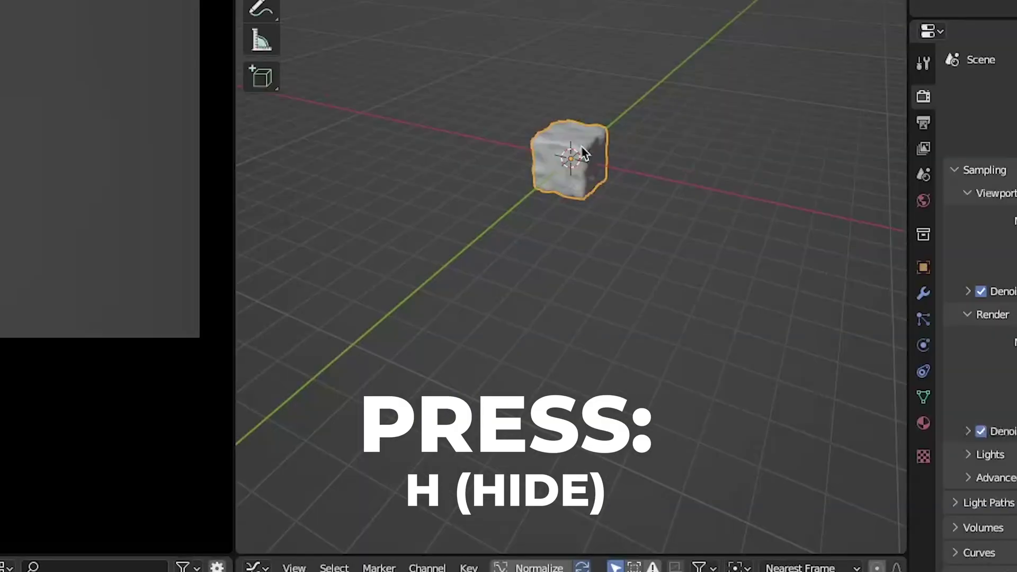
# - Hide the ice and add a cube scaled by 5, then doubled along Z
pyautogui.press('h')
pyautogui.hotkey('shift', 'a')
pyautogui.moveTo(604, 269)
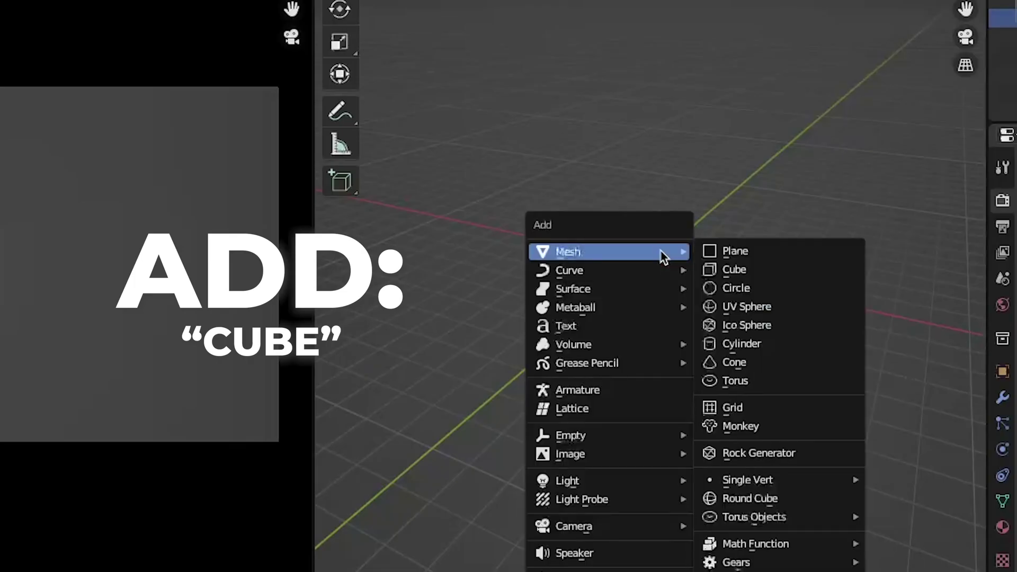
pyautogui.click(736, 270)
pyautogui.press('s')
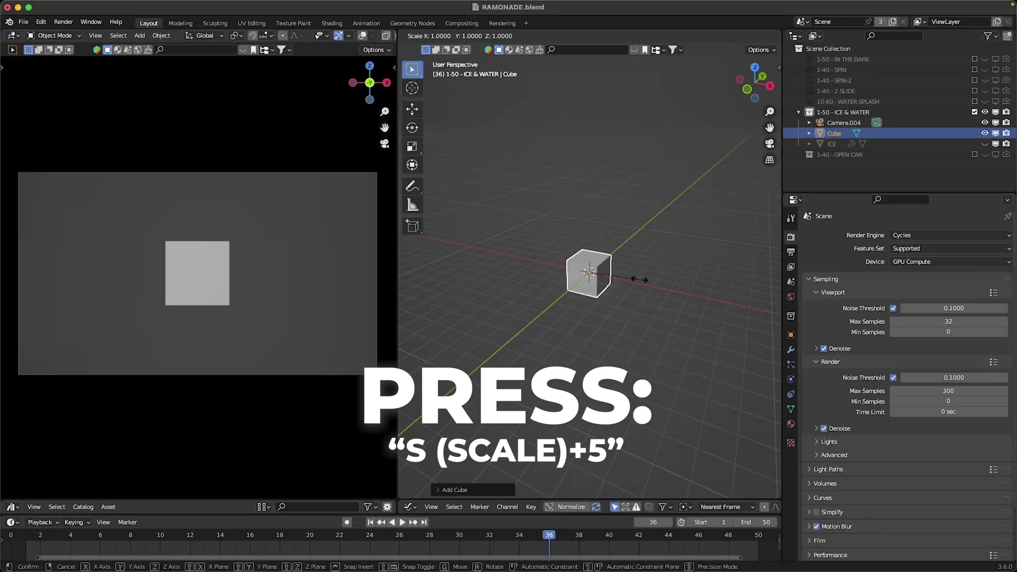
pyautogui.press('5')
pyautogui.click(639, 265)
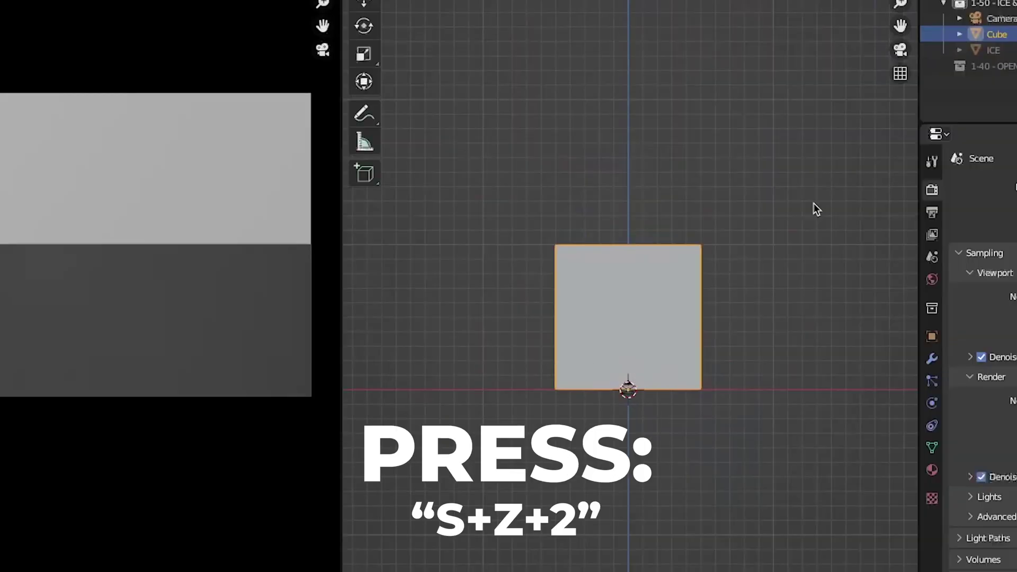
pyautogui.press('s')
pyautogui.press('z')
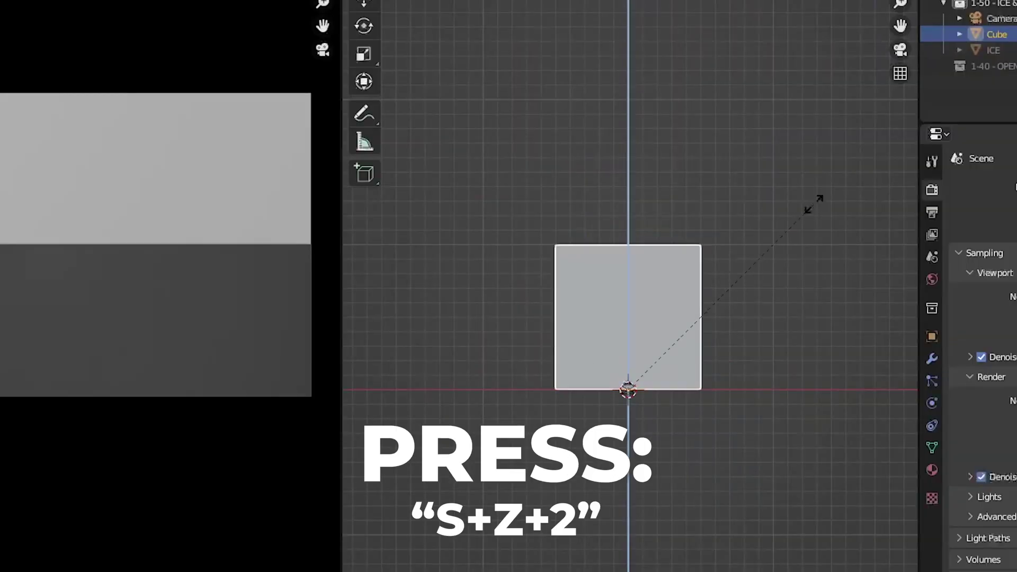
pyautogui.press('2')
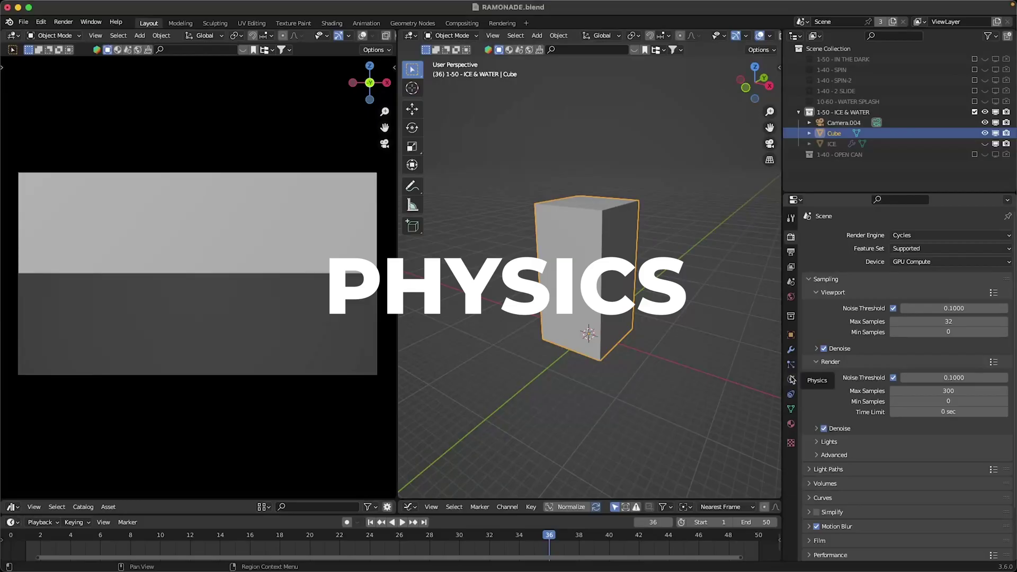
# - Enable Fluid physics on the cube as a Domain of type Liquid
pyautogui.click(800, 380)
pyautogui.click(937, 265)
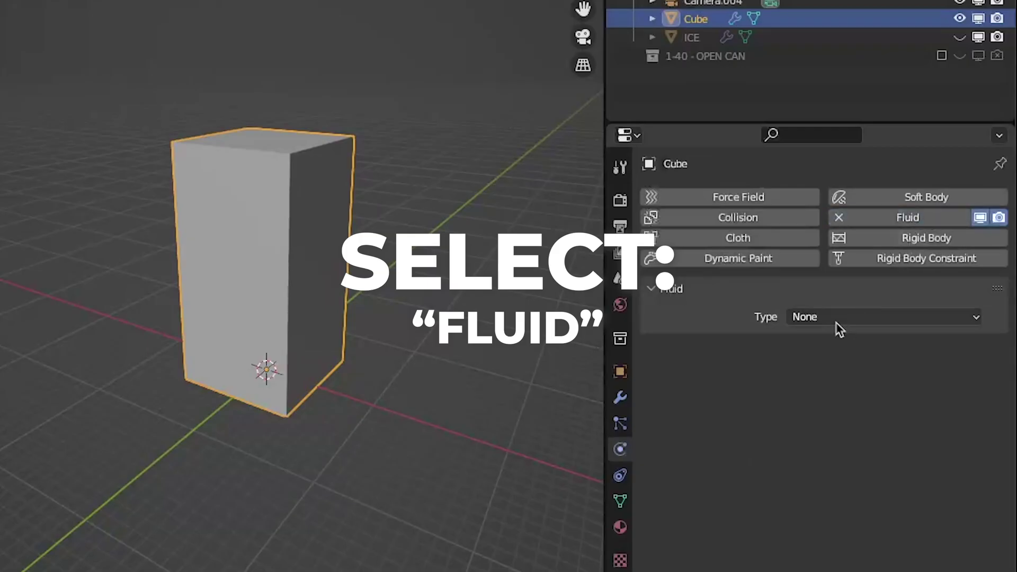
pyautogui.click(836, 320)
pyautogui.click(835, 363)
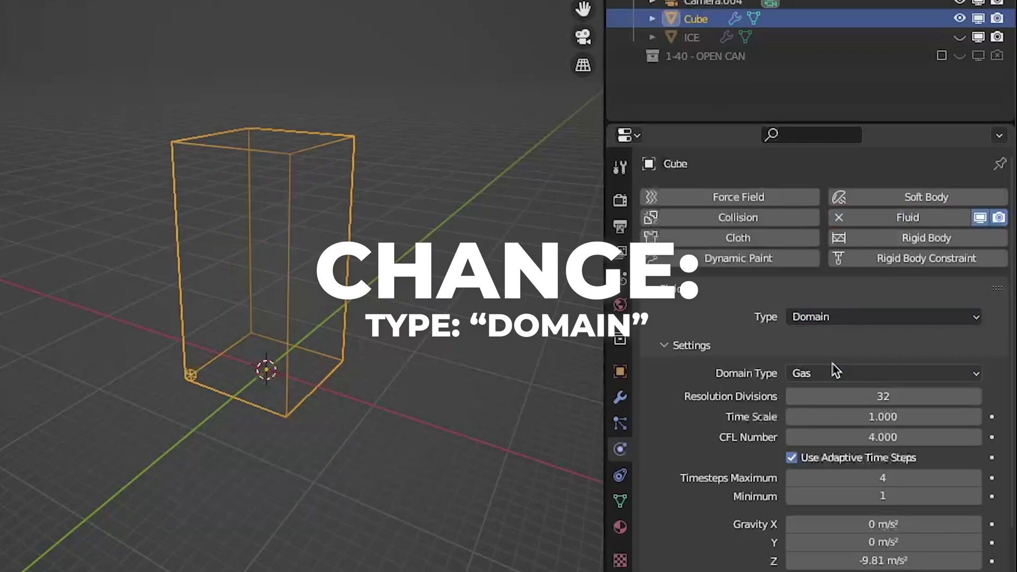
pyautogui.click(833, 372)
pyautogui.click(834, 415)
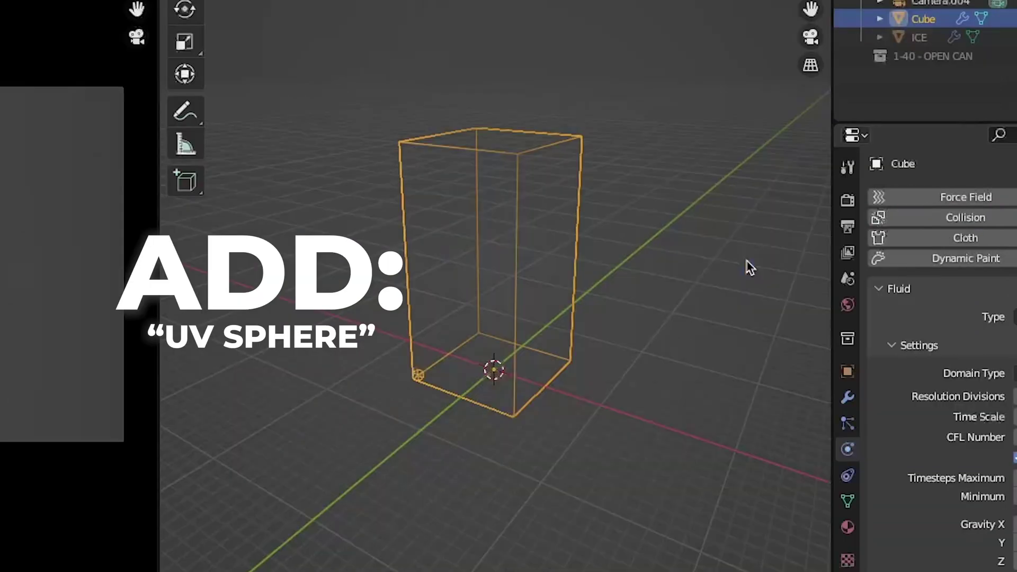
# - Add a UV sphere and raise it along Z inside the domain
pyautogui.hotkey('shift', 'a')
pyautogui.moveTo(749, 267)
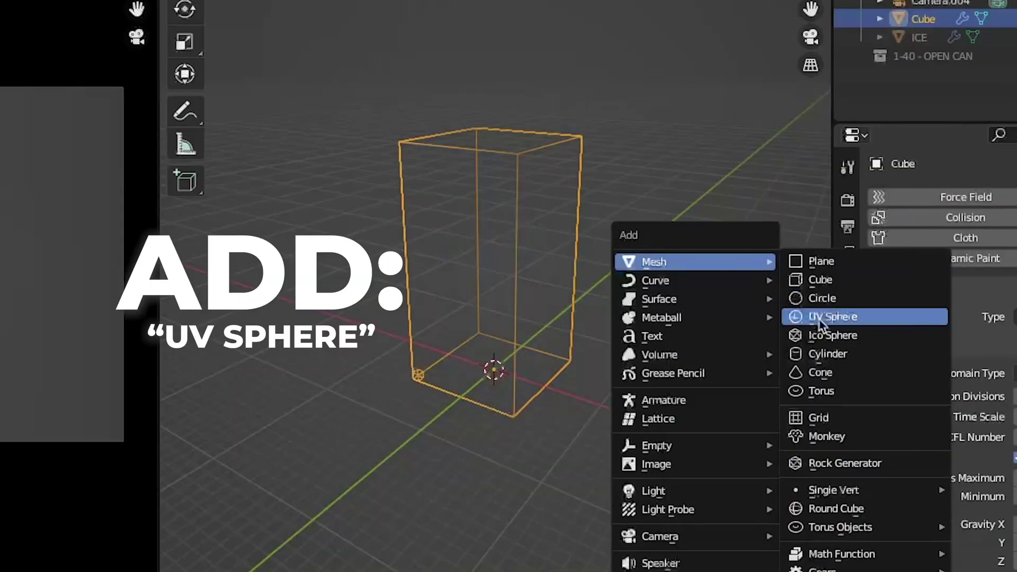
pyautogui.click(834, 317)
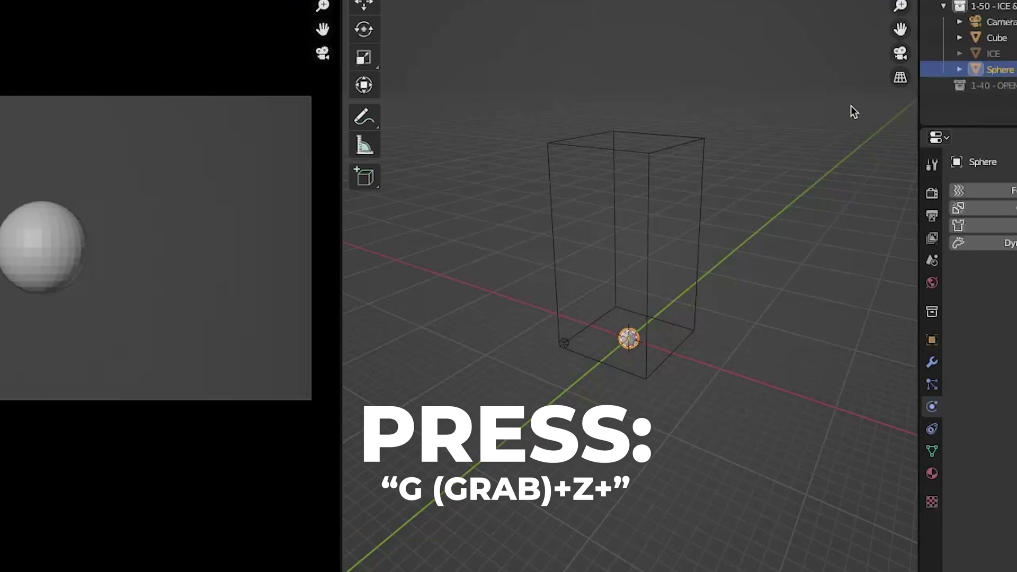
pyautogui.press('z')
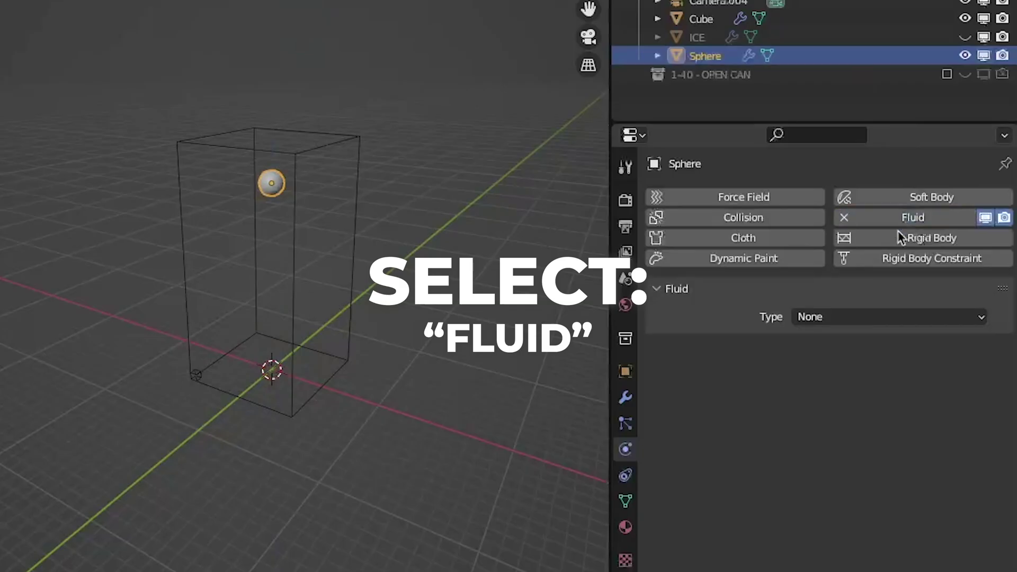
# - Make the sphere a Liquid fluid Flow with Inflow behavior
pyautogui.click(859, 316)
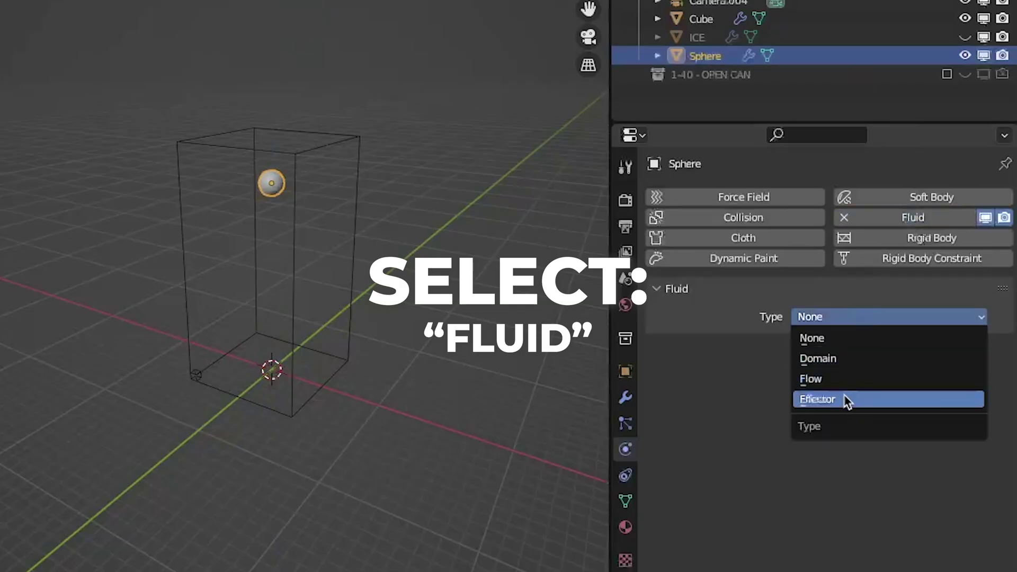
pyautogui.click(842, 378)
pyautogui.click(838, 377)
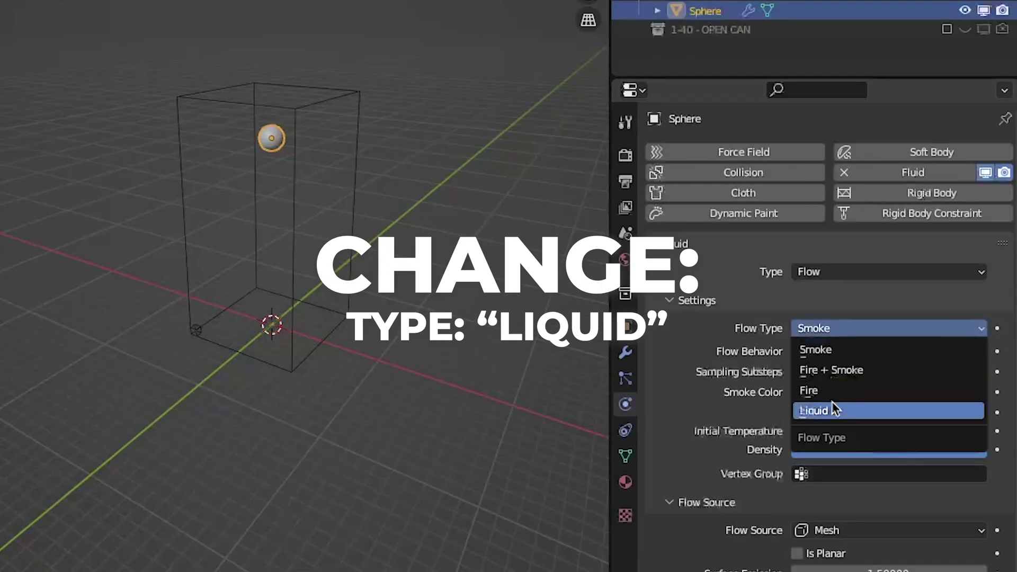
pyautogui.click(833, 410)
pyautogui.click(821, 351)
pyautogui.click(834, 371)
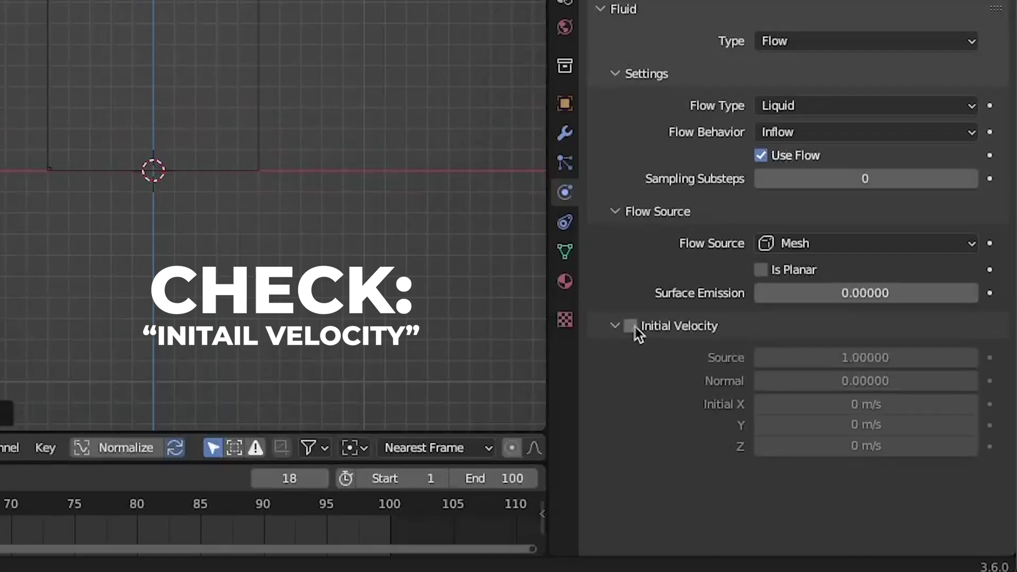
# - Enable Initial Velocity with a Z velocity of -5 m/s
pyautogui.click(631, 326)
pyautogui.click(824, 447)
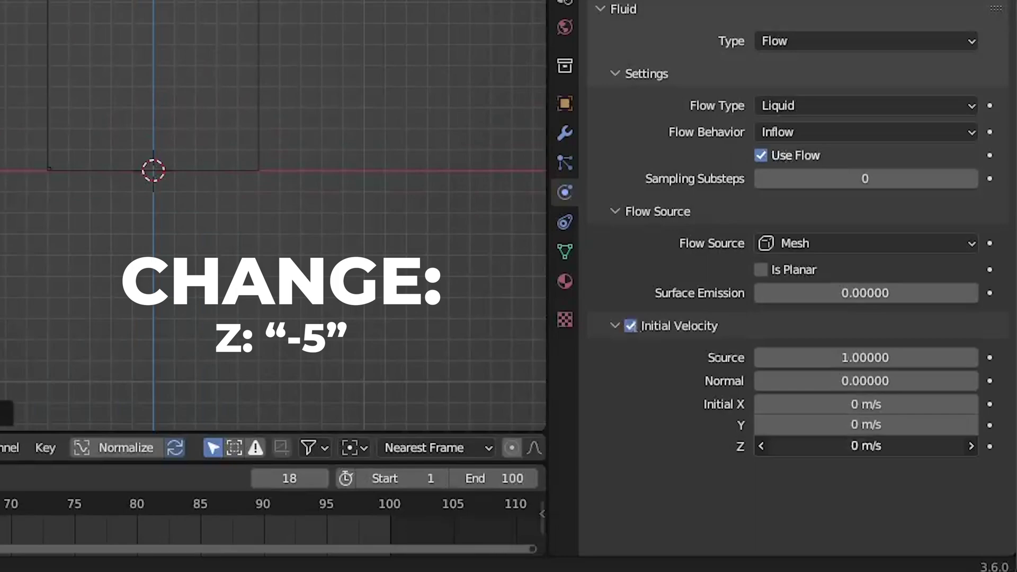
pyautogui.write('-5')
pyautogui.press('Return')
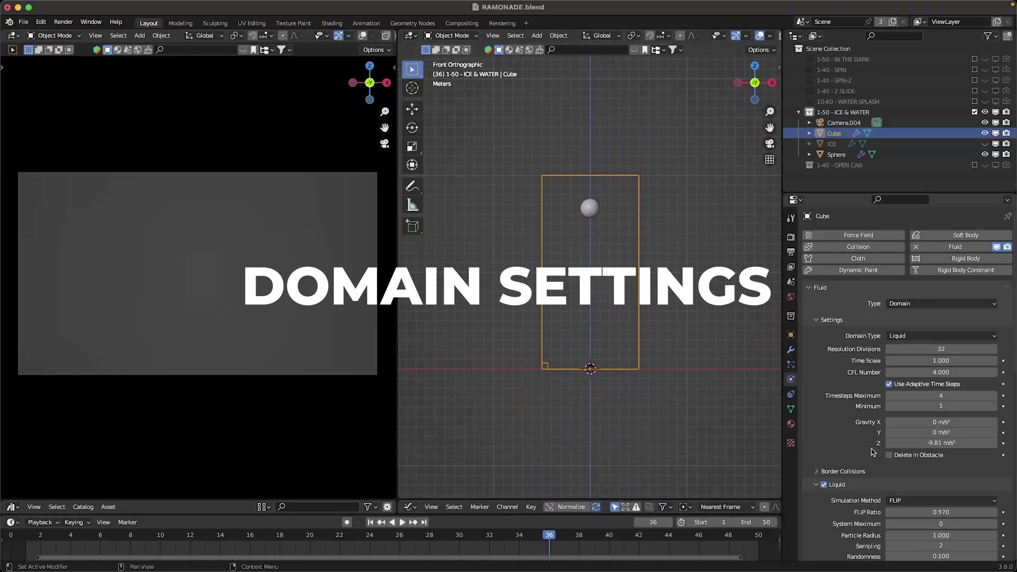
# - Set the fluid cache to Modular and resumable, ending at frame 100
pyautogui.scroll(-3, 874, 451)
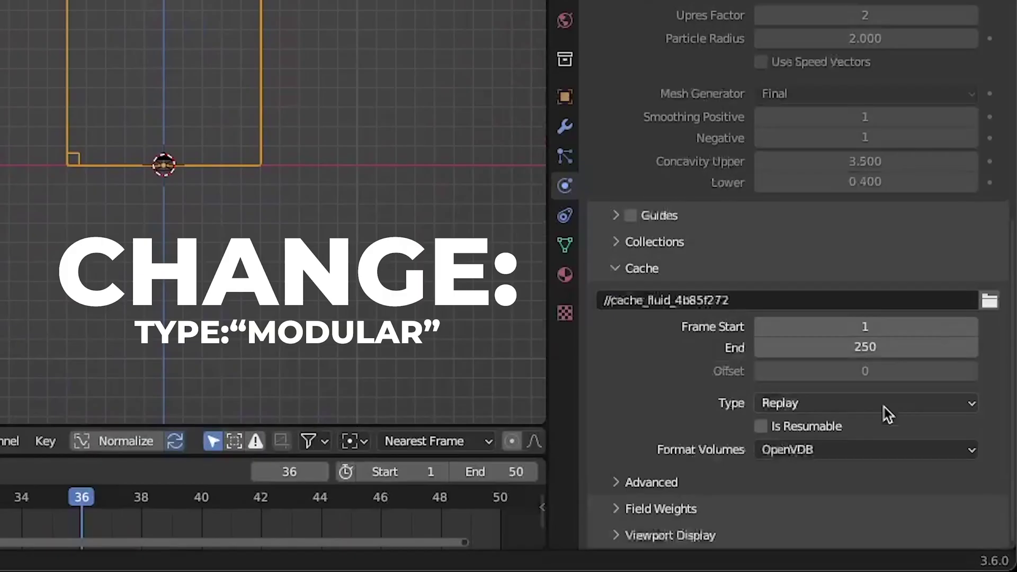
pyautogui.click(875, 405)
pyautogui.click(857, 451)
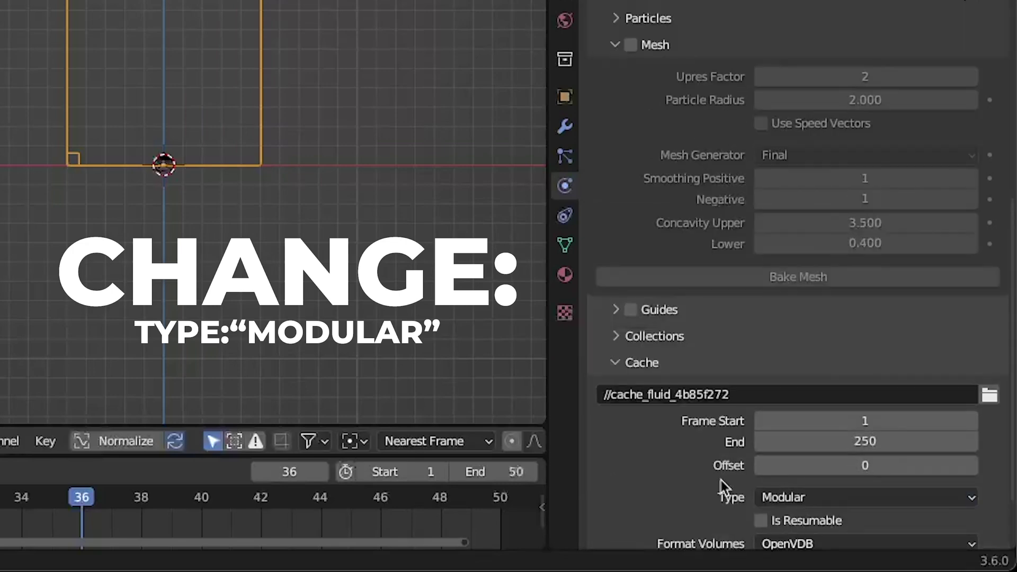
pyautogui.scroll(-4, 722, 487)
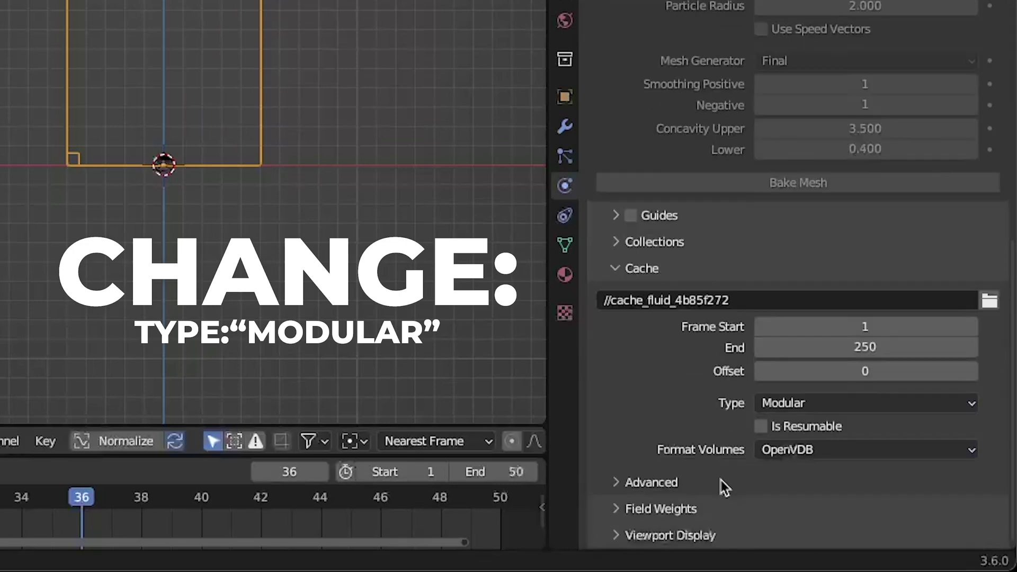
pyautogui.click(761, 427)
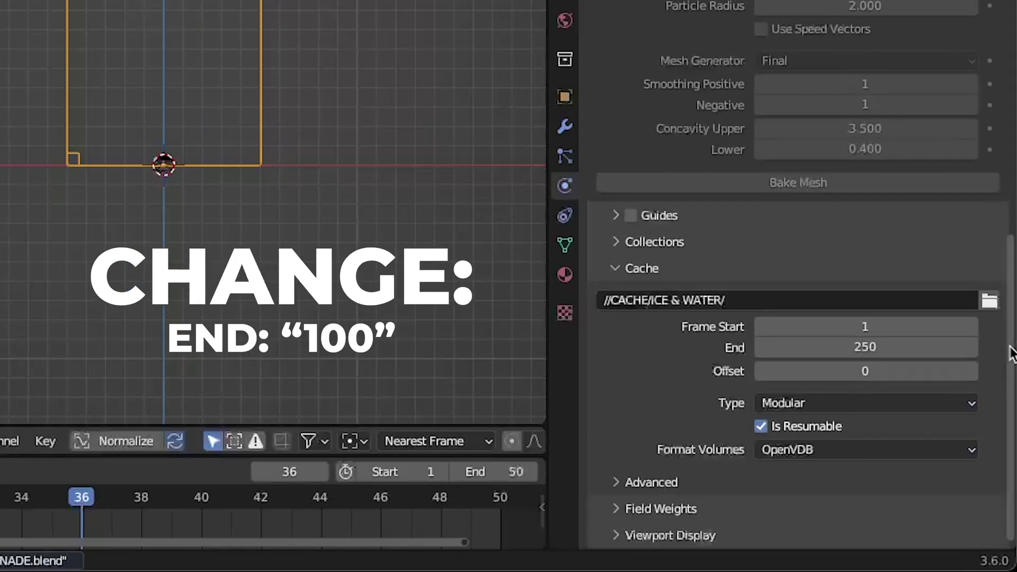
pyautogui.click(850, 348)
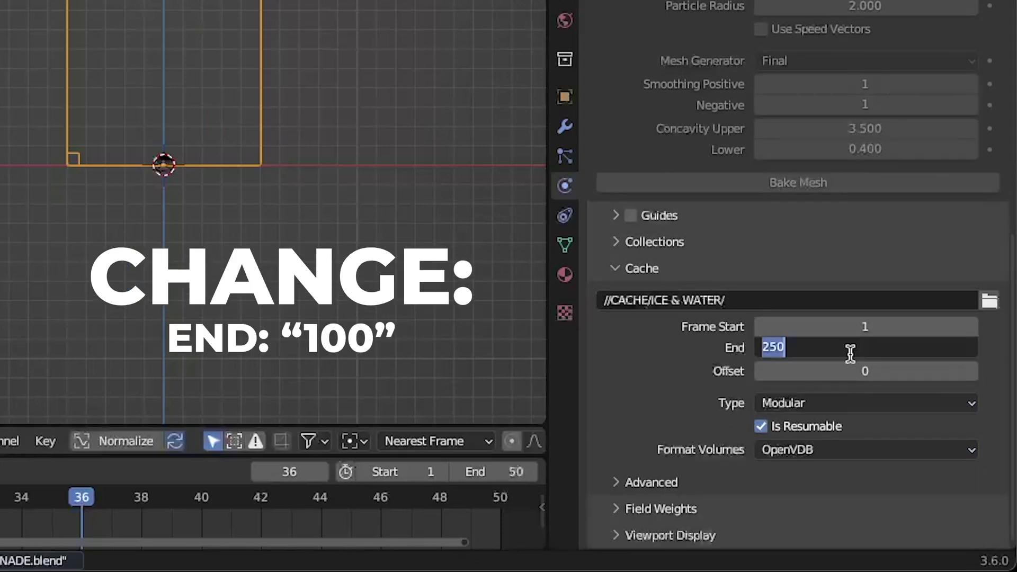
pyautogui.write('100')
pyautogui.press('Return')
# - Set the scene end frame to 100 and start changing the domain's Resolution Divisions
pyautogui.click(499, 477)
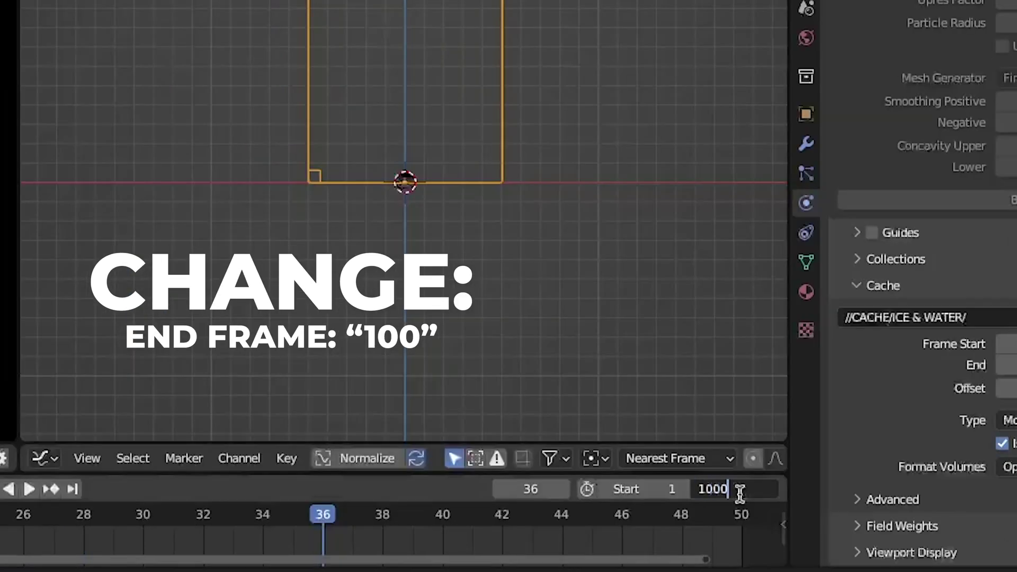
pyautogui.write('1000')
pyautogui.press('BackSpace')
pyautogui.press('Return')
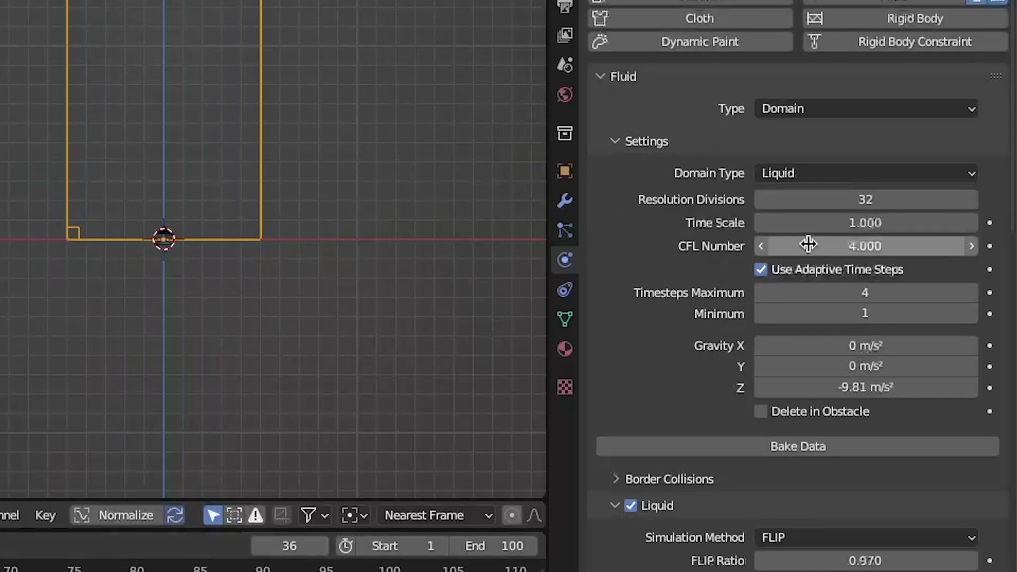
pyautogui.doubleClick(844, 199)
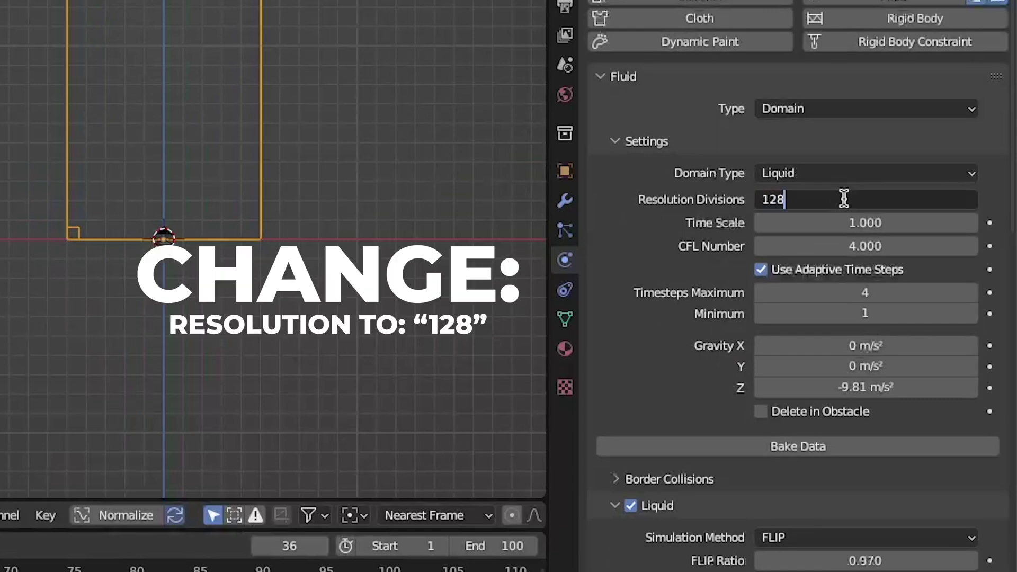
# - Confirm 128 resolution divisions, enable Mesh with Upres Factor 4, and bake the water mesh
pyautogui.press('Return')
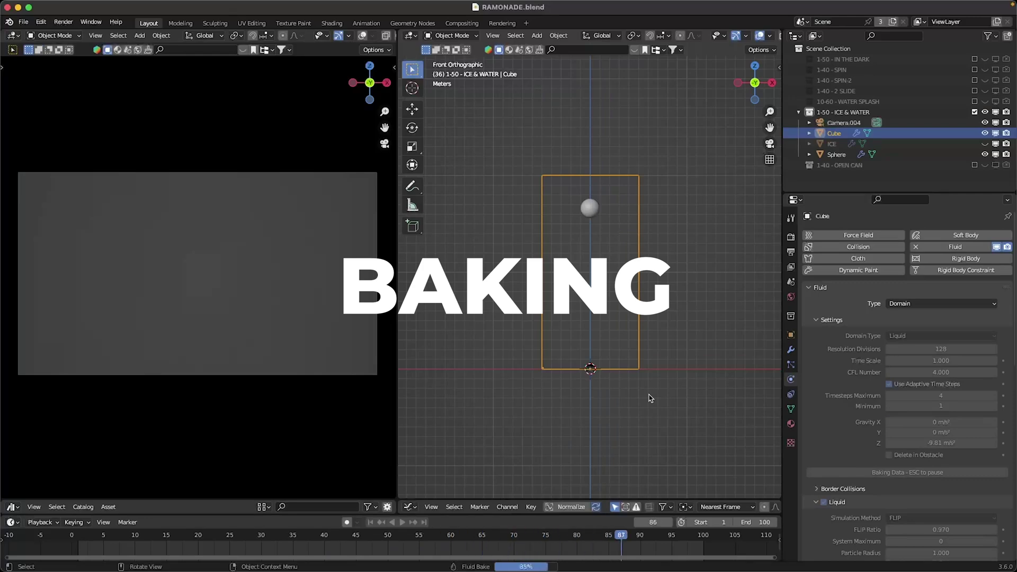
pyautogui.scroll(-6, 860, 438)
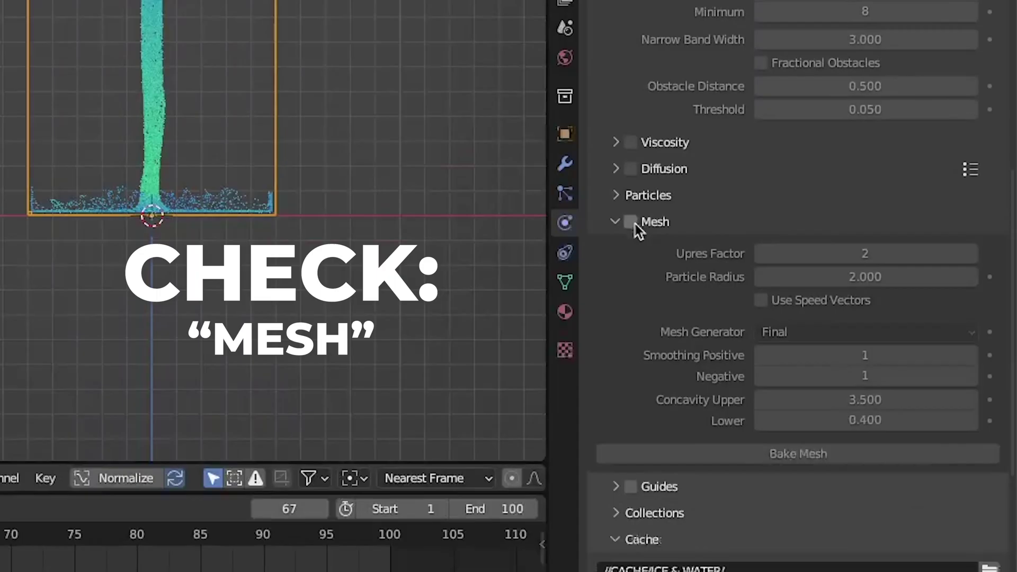
pyautogui.click(825, 378)
pyautogui.click(919, 394)
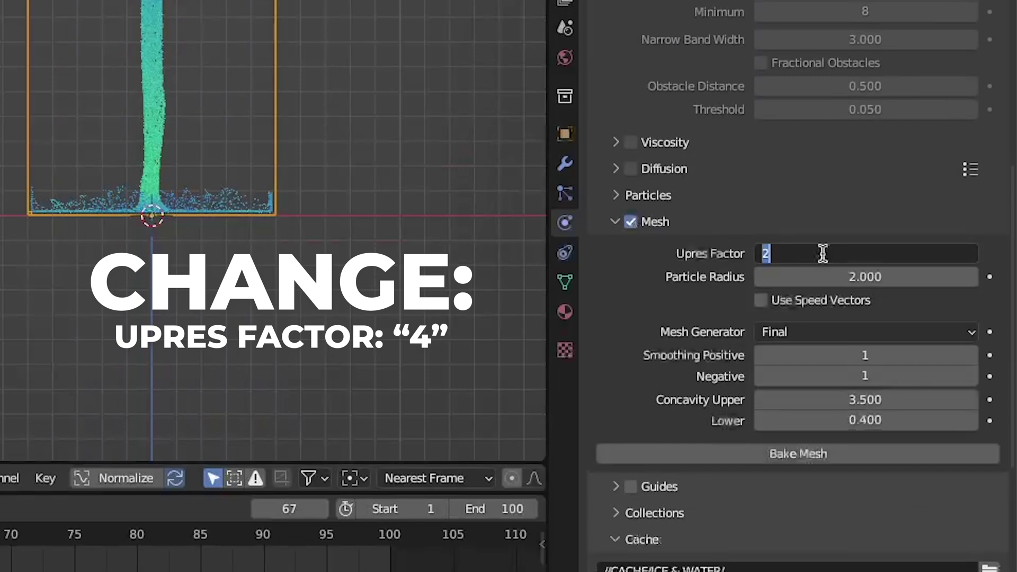
pyautogui.press('Return')
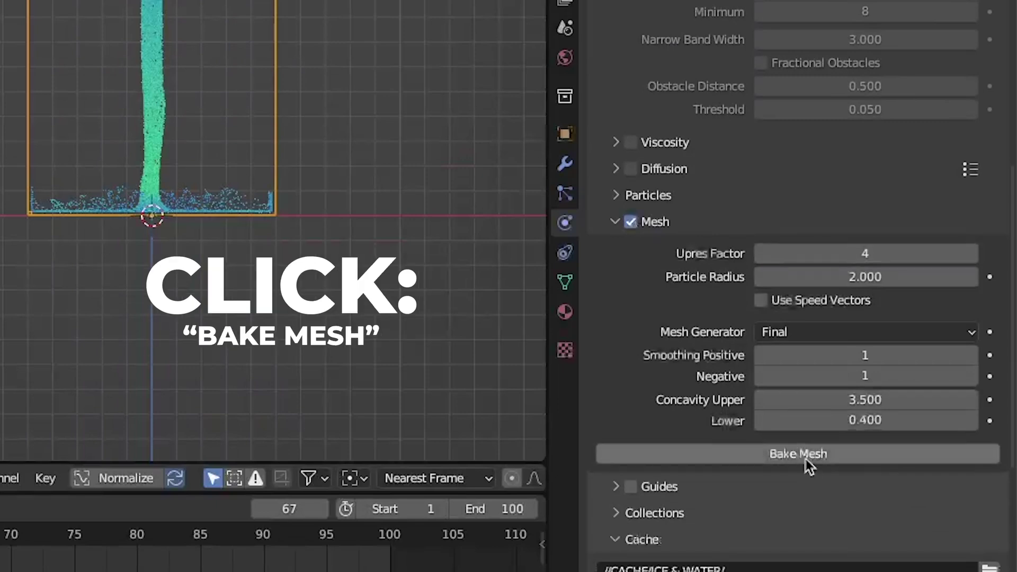
pyautogui.click(805, 458)
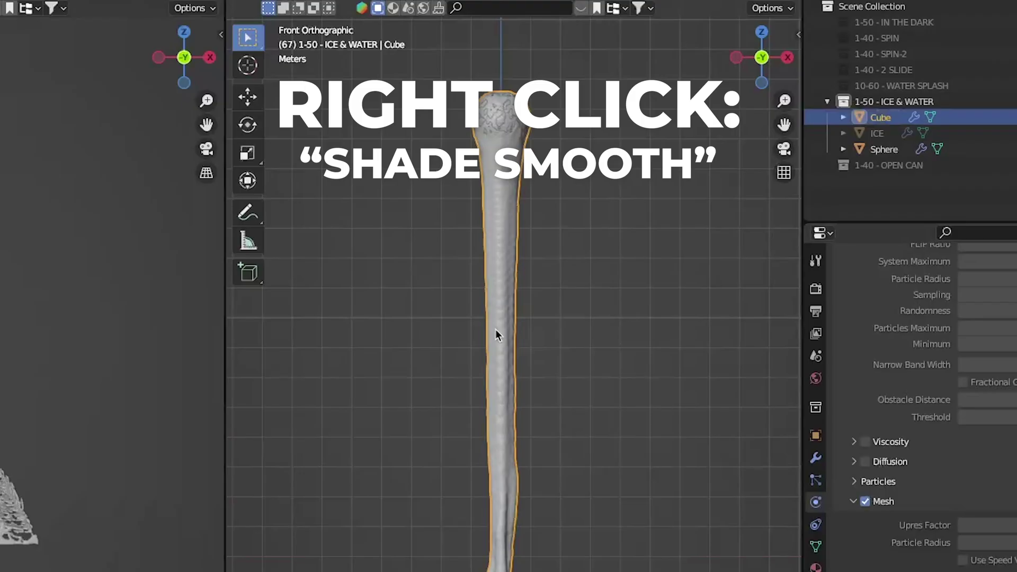
# - Shade the fluid mesh smooth and add a Smooth modifier with Repeat set to 5
pyautogui.rightClick(577, 264)
pyautogui.click(494, 329)
pyautogui.click(778, 365)
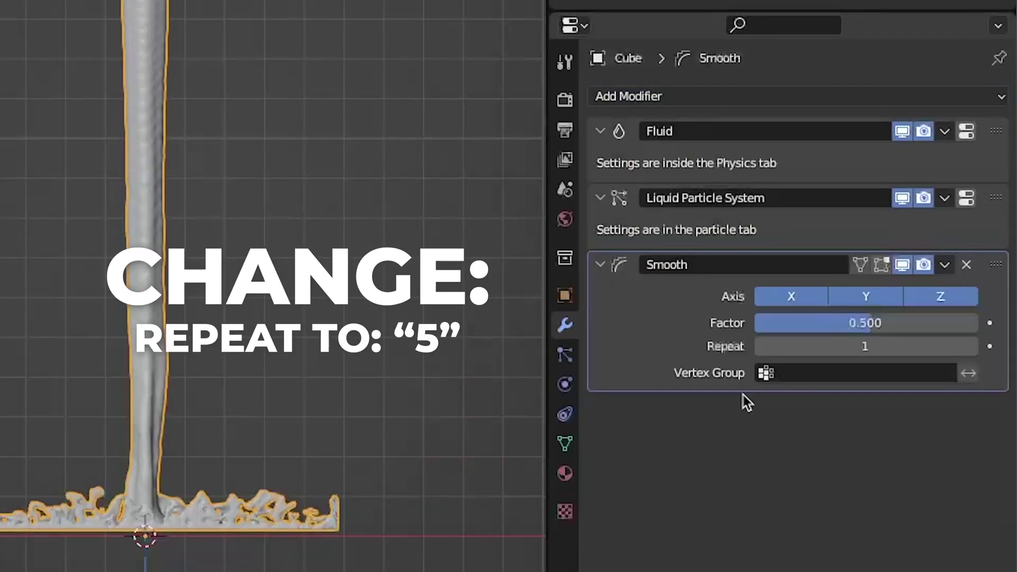
pyautogui.click(782, 347)
pyautogui.press('Return')
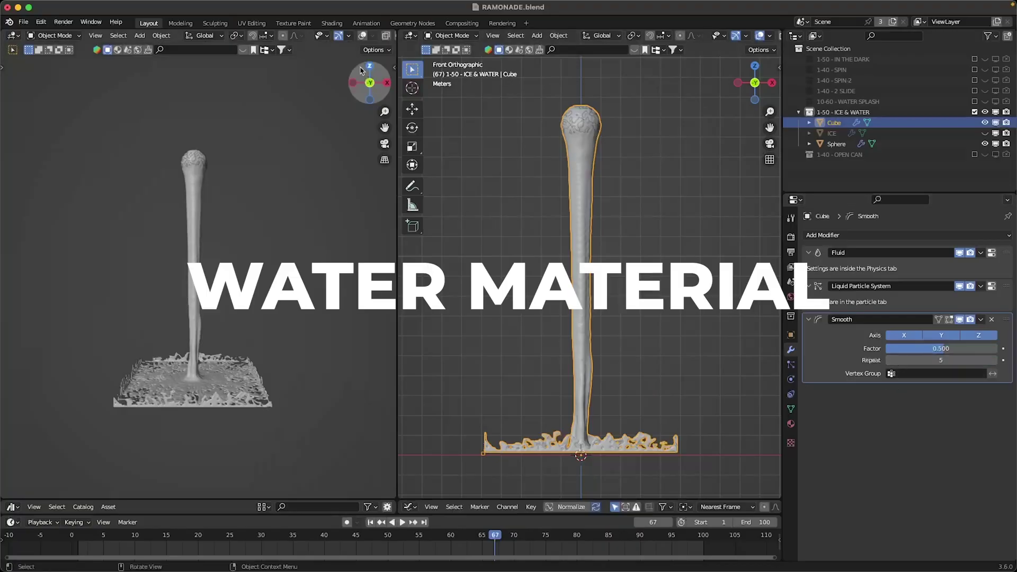
# - Create a new water material in the Shading workspace with Roughness 0
pyautogui.click(332, 24)
pyautogui.click(557, 36)
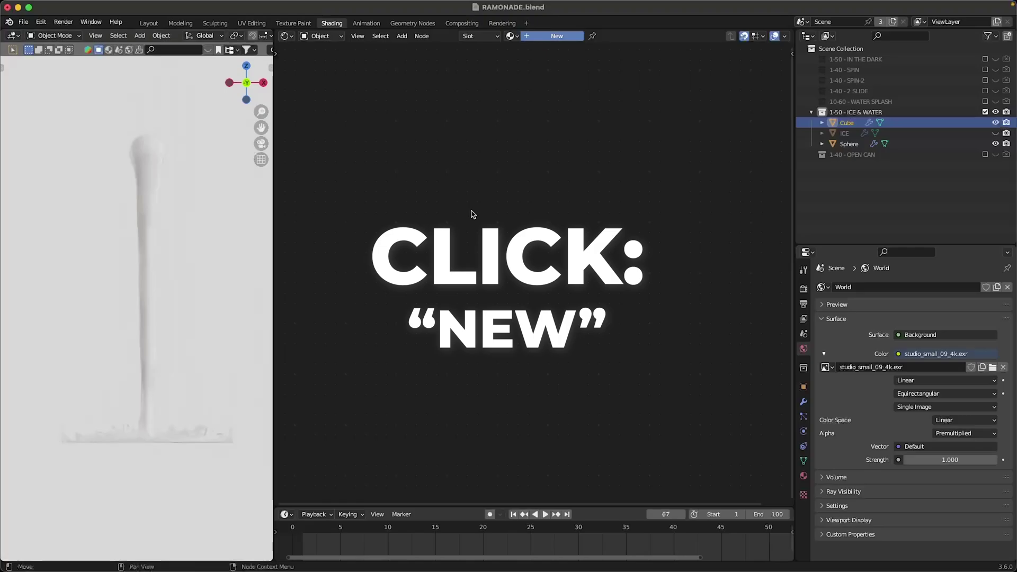
pyautogui.click(678, 229)
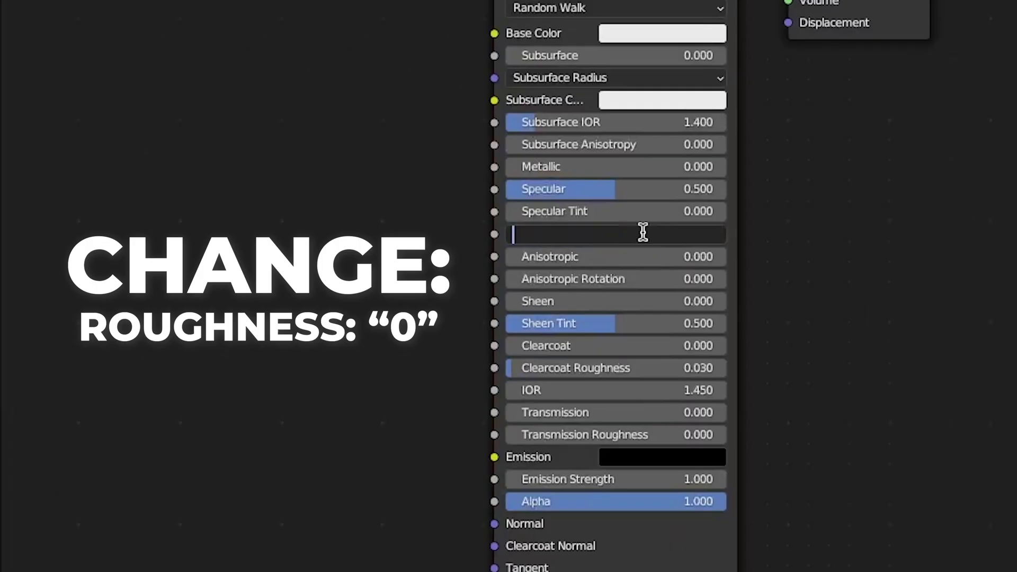
pyautogui.write('0')
pyautogui.press('Return')
# - Set the material's Transmission to 1, IOR to 1.333 and a full white base colour
pyautogui.click(638, 408)
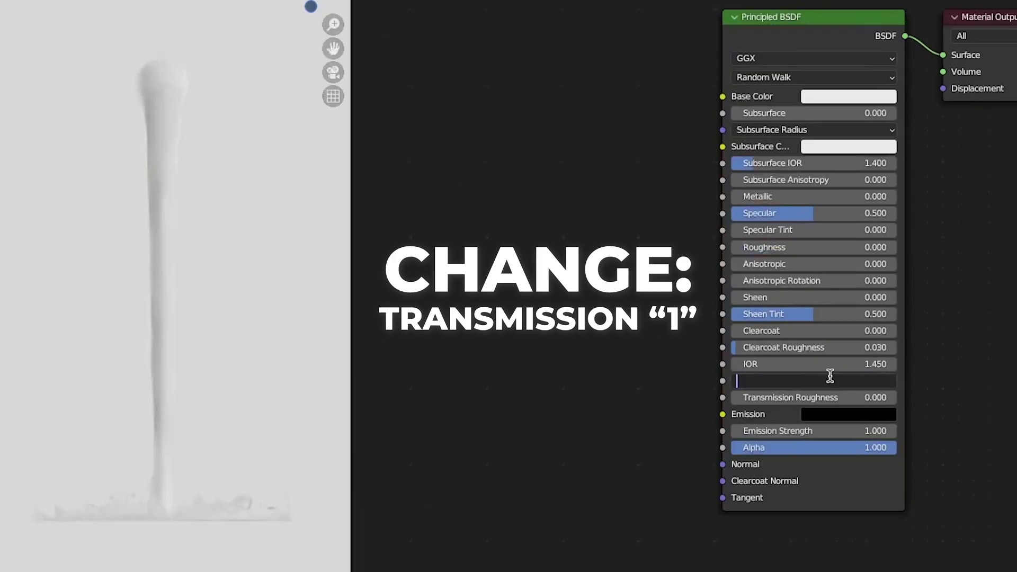
pyautogui.write('1')
pyautogui.press('Return')
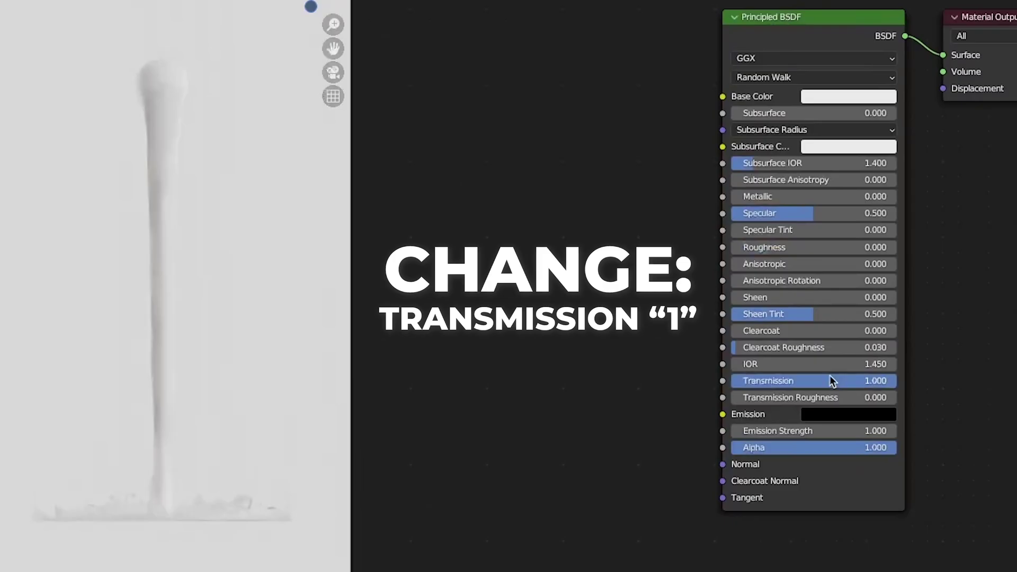
pyautogui.click(826, 365)
pyautogui.write('1.33')
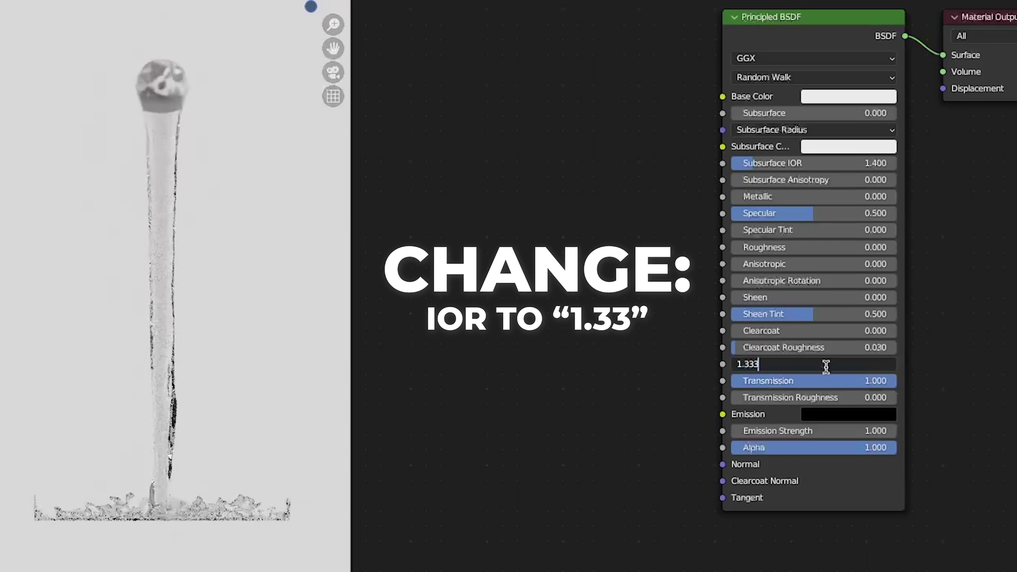
pyautogui.write('3')
pyautogui.press('Return')
pyautogui.click(854, 99)
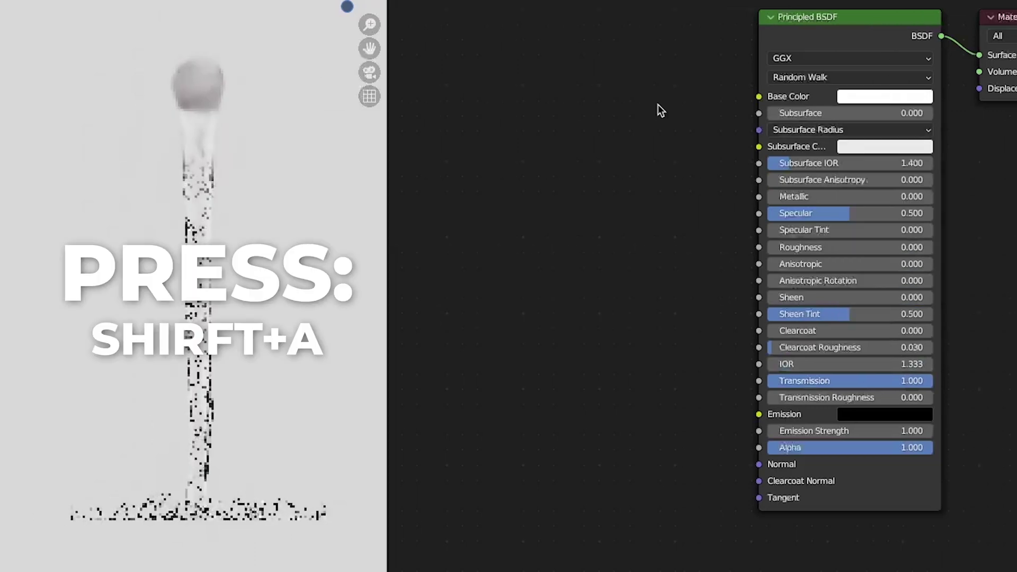
# - Add a Fresnel node and connect its output into the material's Emission
pyautogui.hotkey('shift', 'a')
pyautogui.click(658, 106)
pyautogui.write('fre')
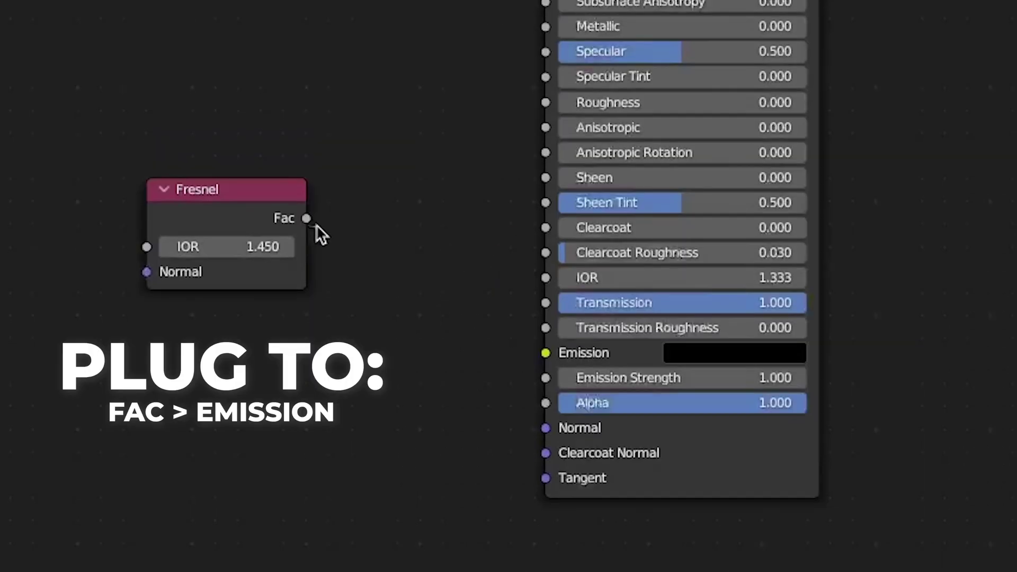
pyautogui.moveTo(314, 218); pyautogui.dragTo(546, 352)
# - Insert a Color Ramp between them and set the Fresnel IOR to 1.03
pyautogui.hotkey('shift', 'a')
pyautogui.write('c')
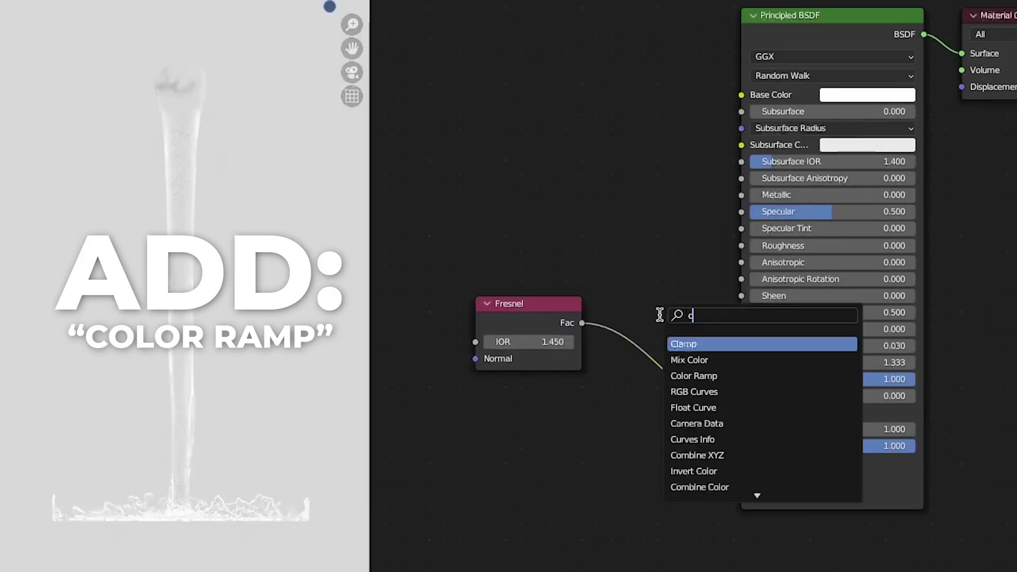
pyautogui.write('olo')
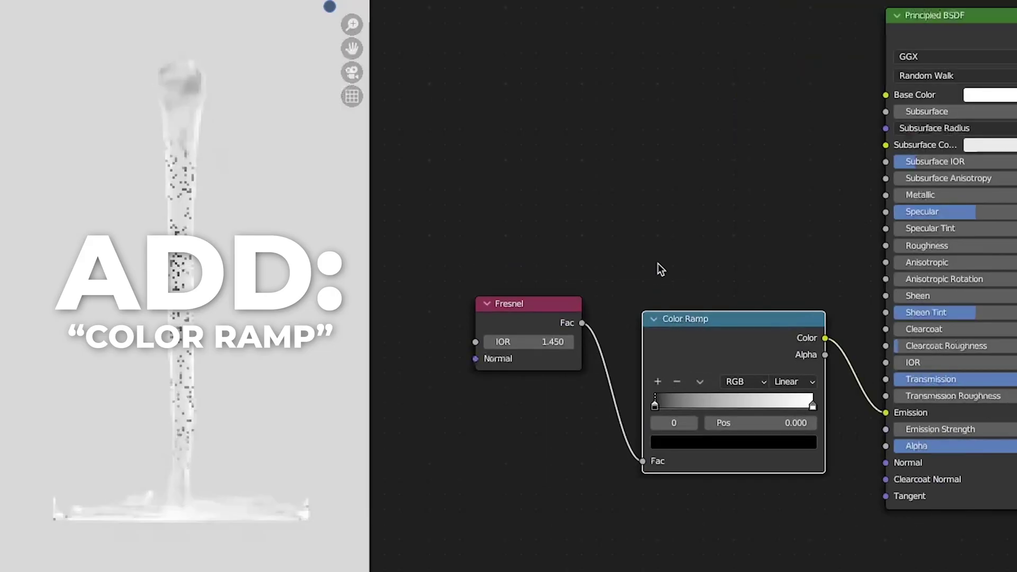
pyautogui.click(511, 341)
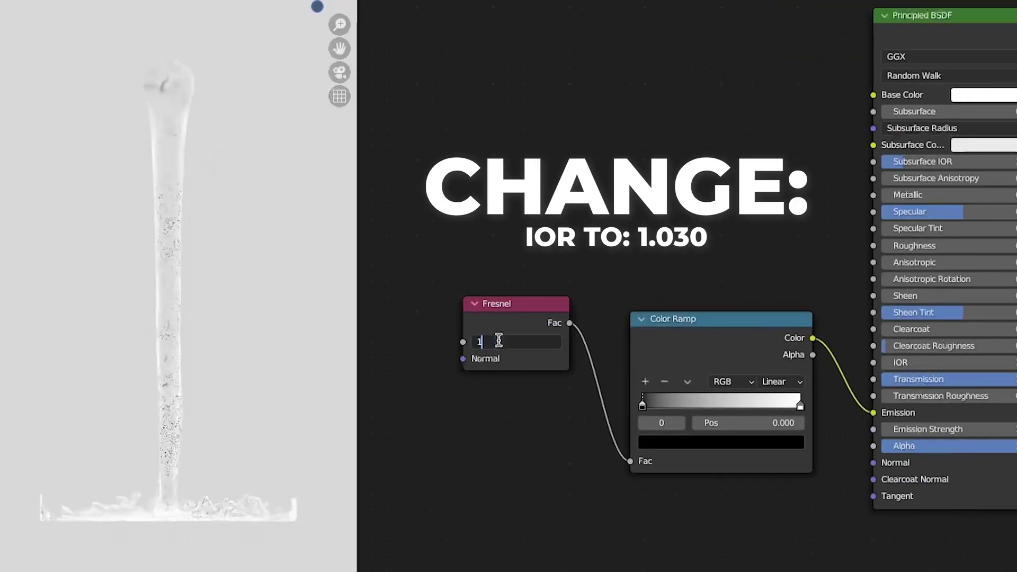
pyautogui.write('1.03')
pyautogui.press('Return')
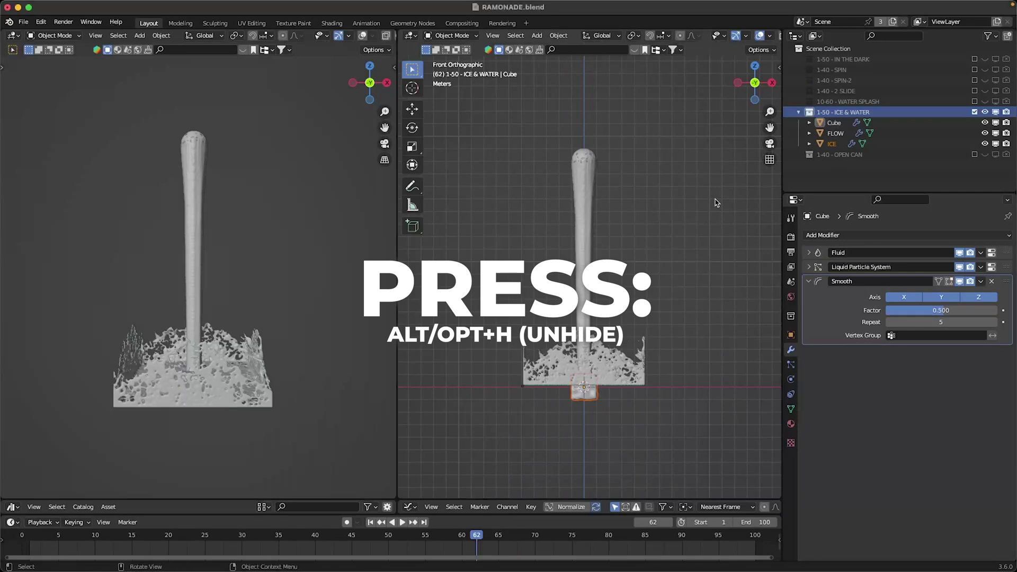
# - Unhide the ICE cube, move it up and right above the water column, and play the animation
pyautogui.hotkey('alt', 'h')
pyautogui.press('g')
pyautogui.click(771, 106)
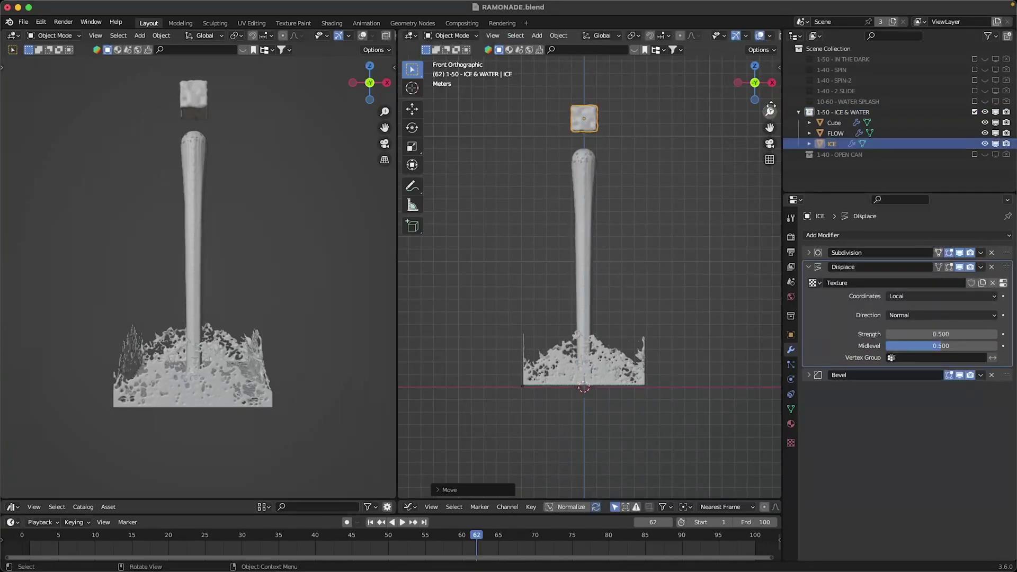
pyautogui.scroll(-3, 770, 107)
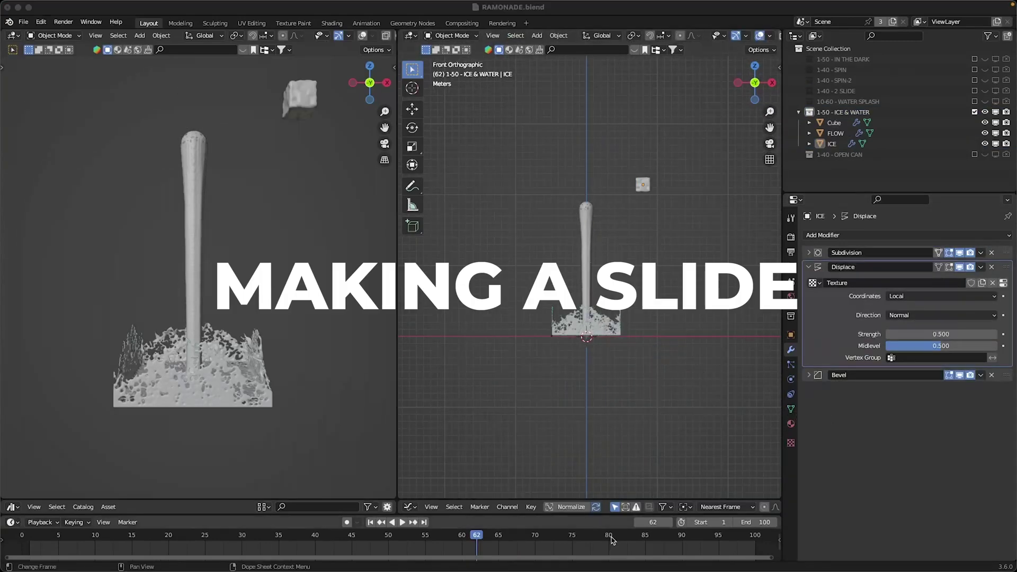
pyautogui.click(671, 398)
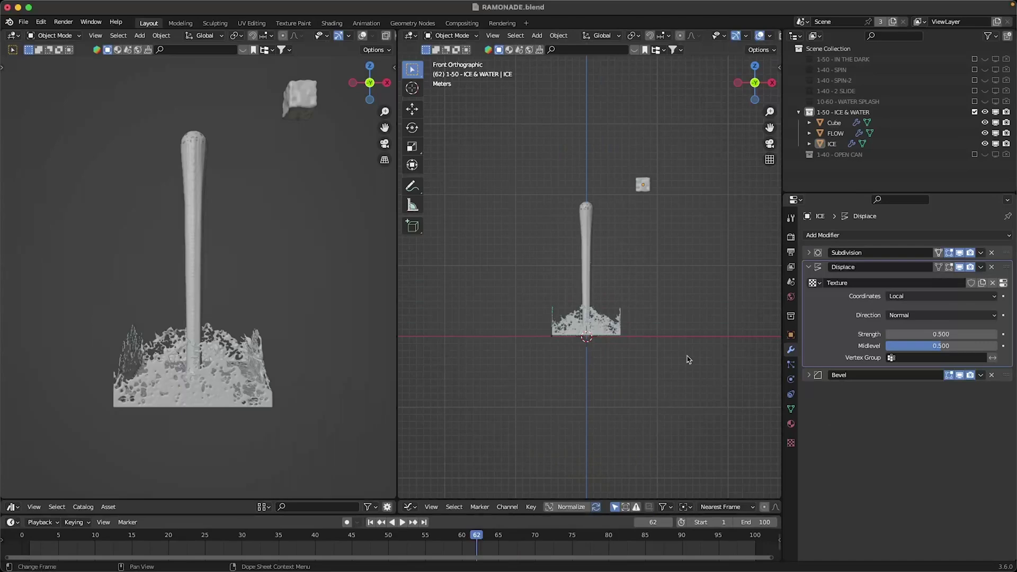
pyautogui.press('space')
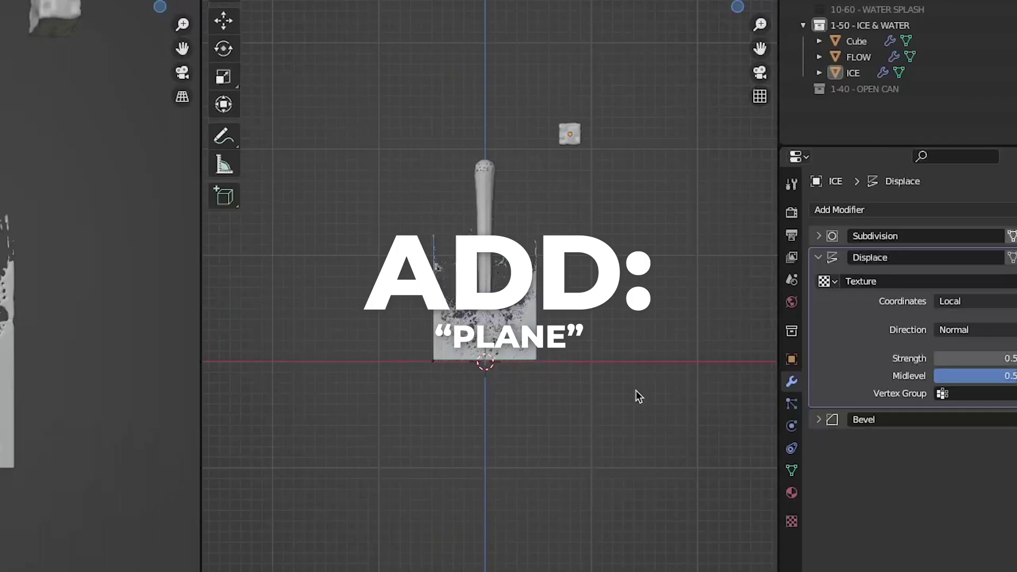
# - Add a plane, raise it along Z beside the ice cube, and scale it up by 5
pyautogui.hotkey('shift', 'a')
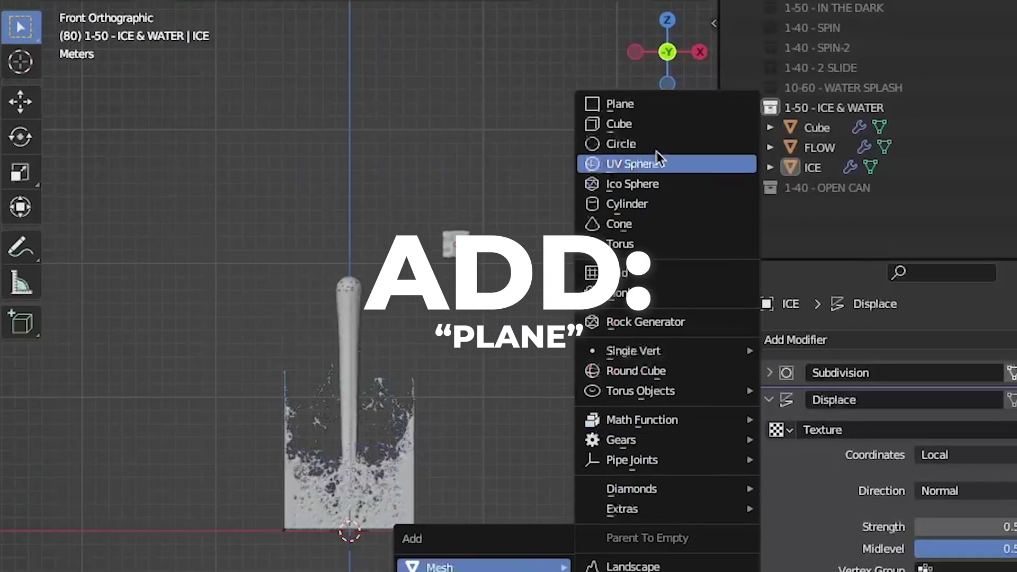
pyautogui.click(656, 104)
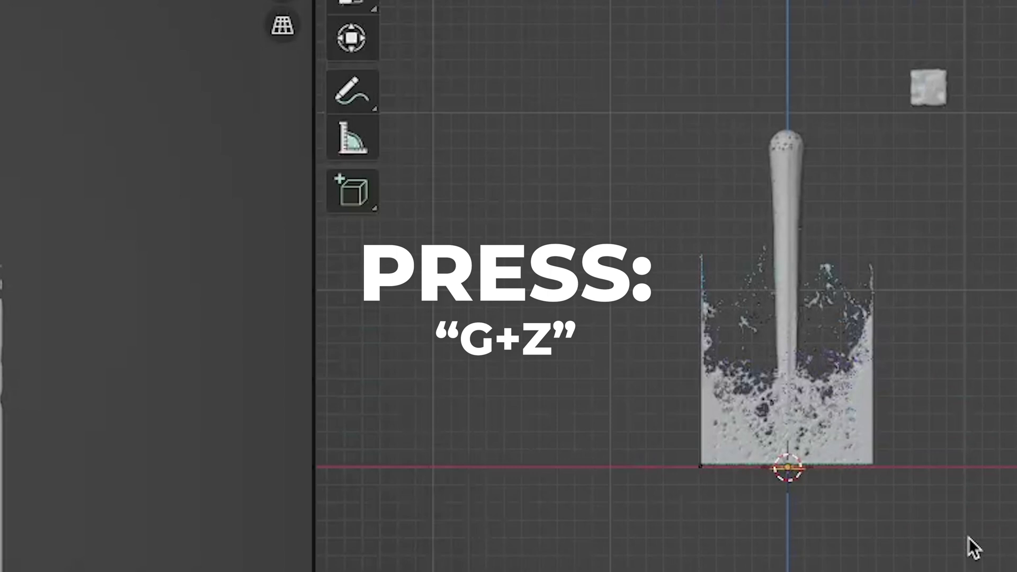
pyautogui.press('g')
pyautogui.press('z')
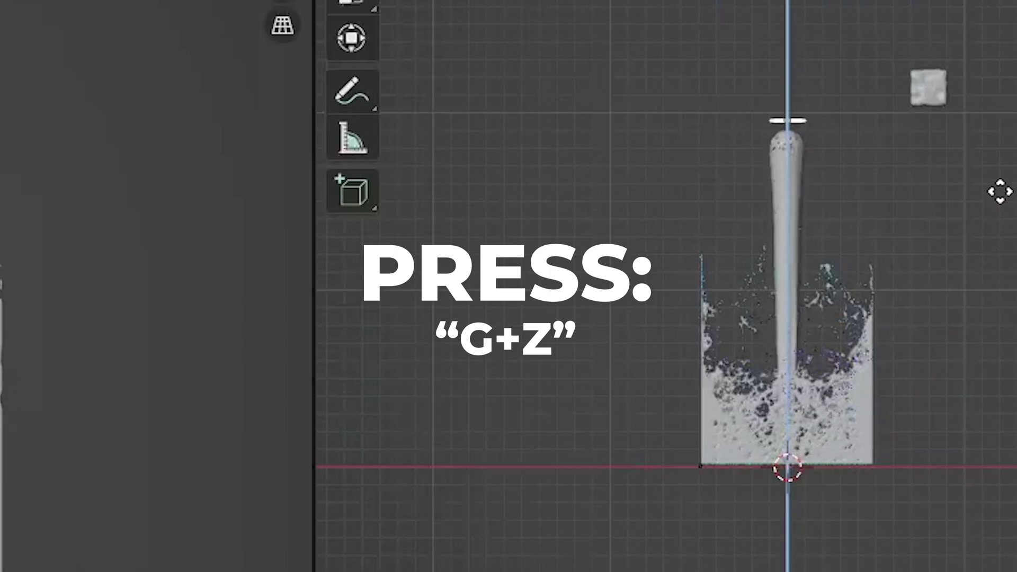
pyautogui.click(1004, 197)
pyautogui.press('s')
pyautogui.press('5')
pyautogui.press('Return')
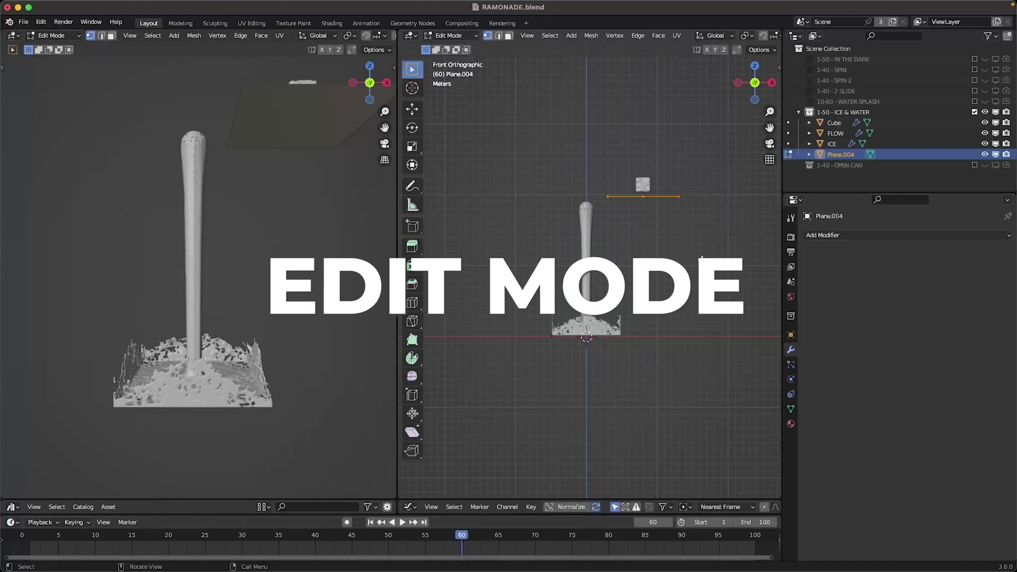
# - In Edit Mode, select the plane's right edge and switch to front view
pyautogui.press('Tab')
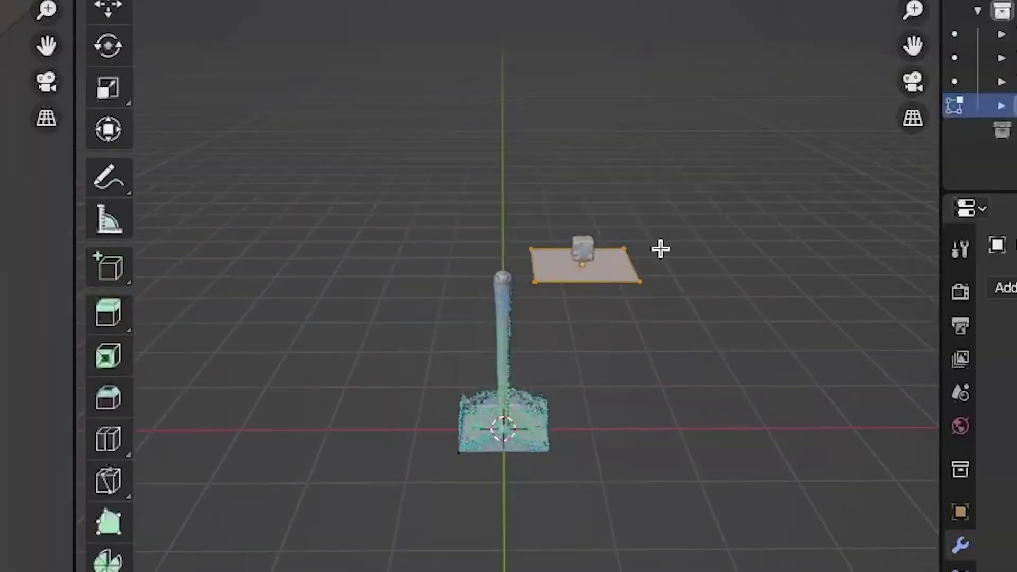
pyautogui.moveTo(640, 198); pyautogui.dragTo(657, 259)
pyautogui.press('KP_1')
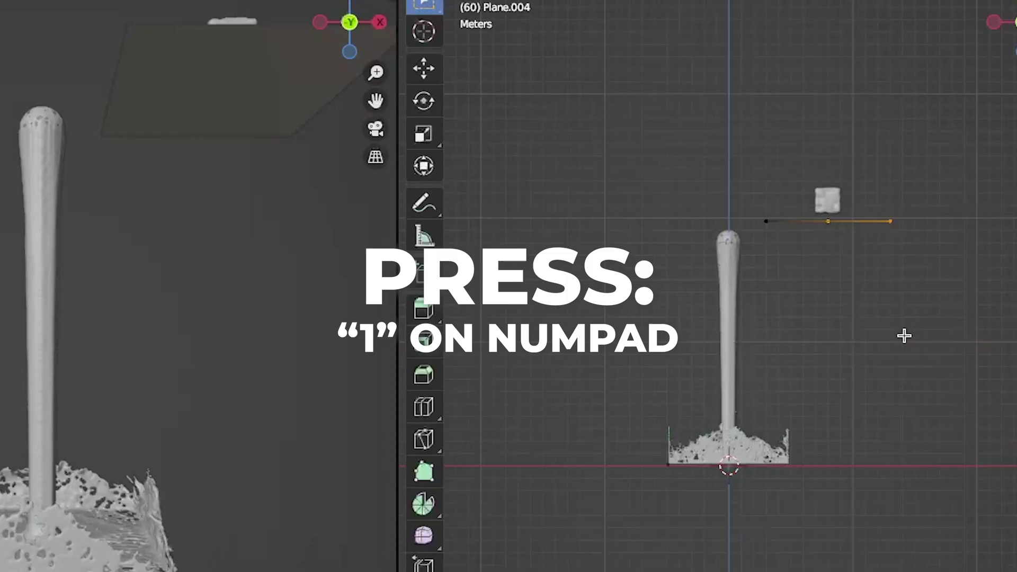
# - Constrain the edge move to Z and open Preferences at the Input settings
pyautogui.press('z')
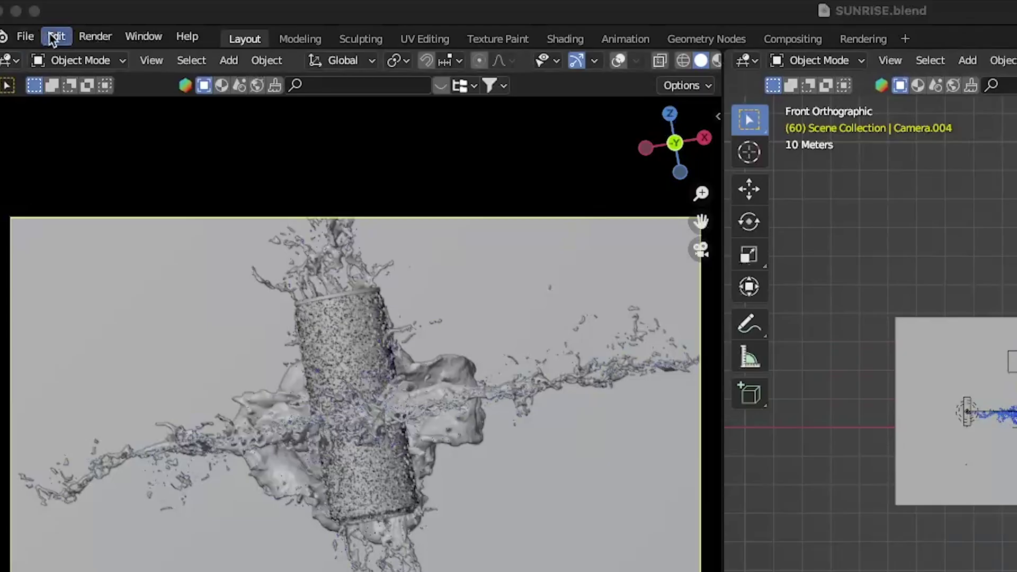
pyautogui.click(42, 22)
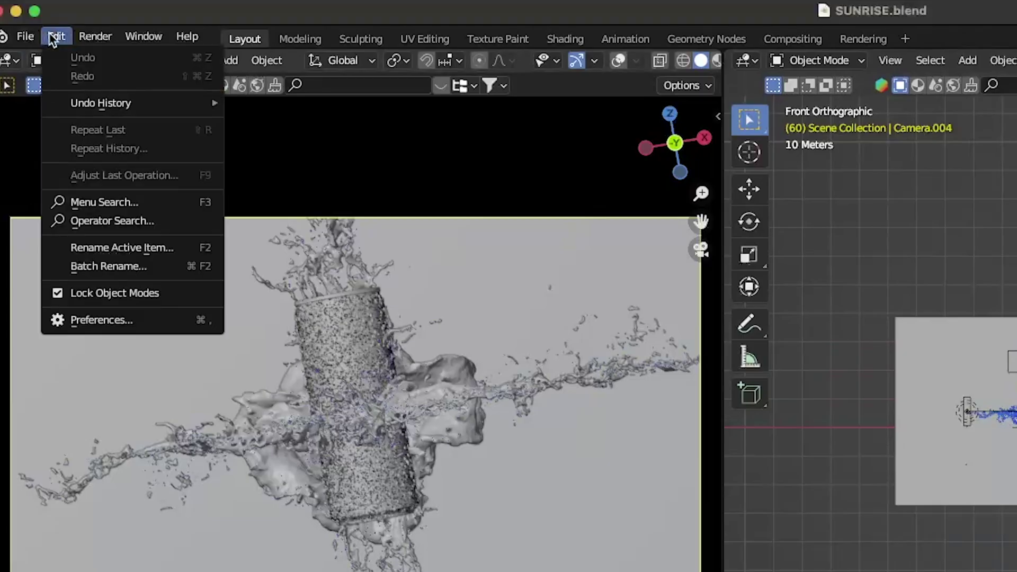
pyautogui.click(75, 181)
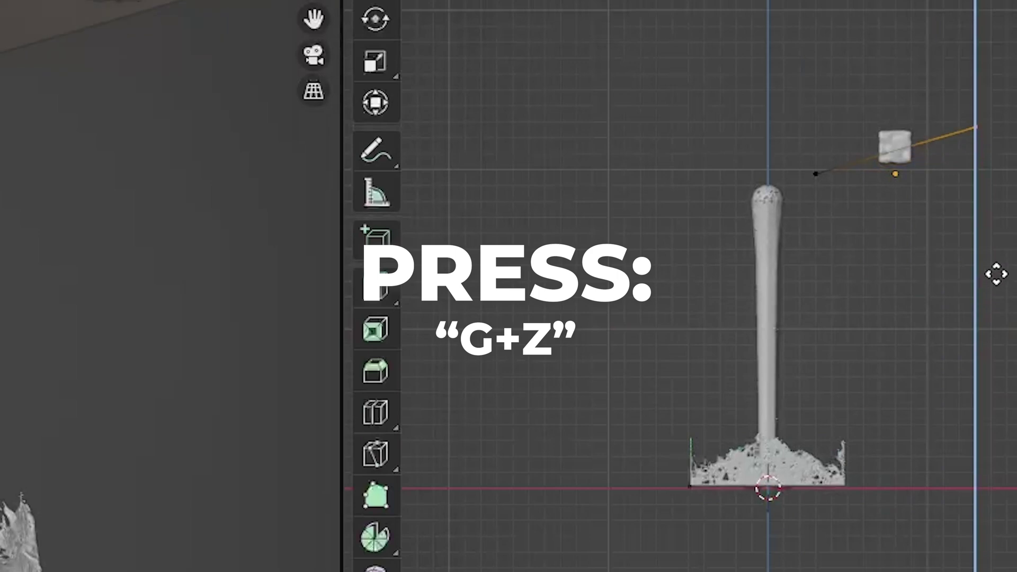
# - Raise the edge into a slope and extrude it 4.513 m up along Z into a wall
pyautogui.click(997, 277)
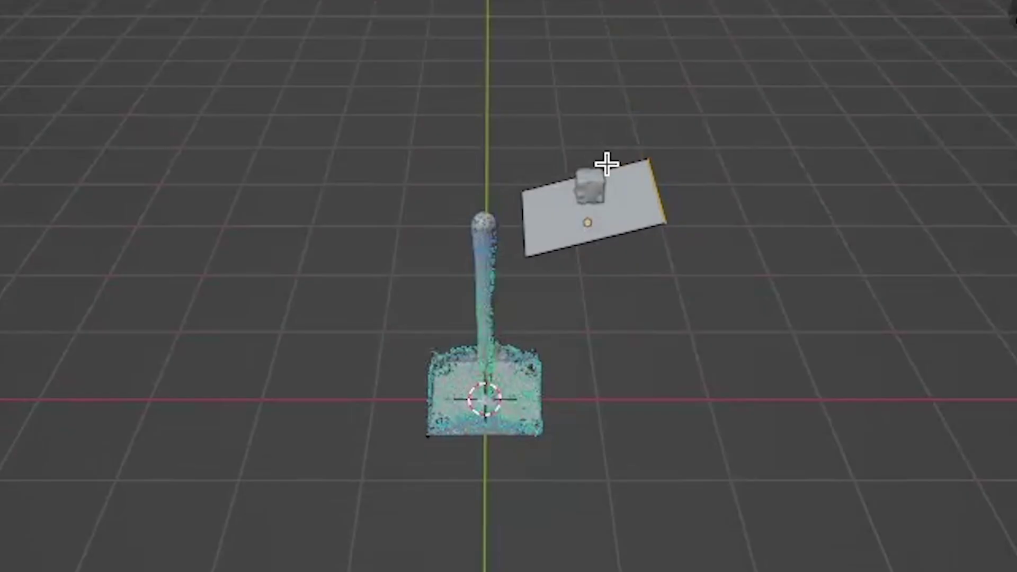
pyautogui.press('e')
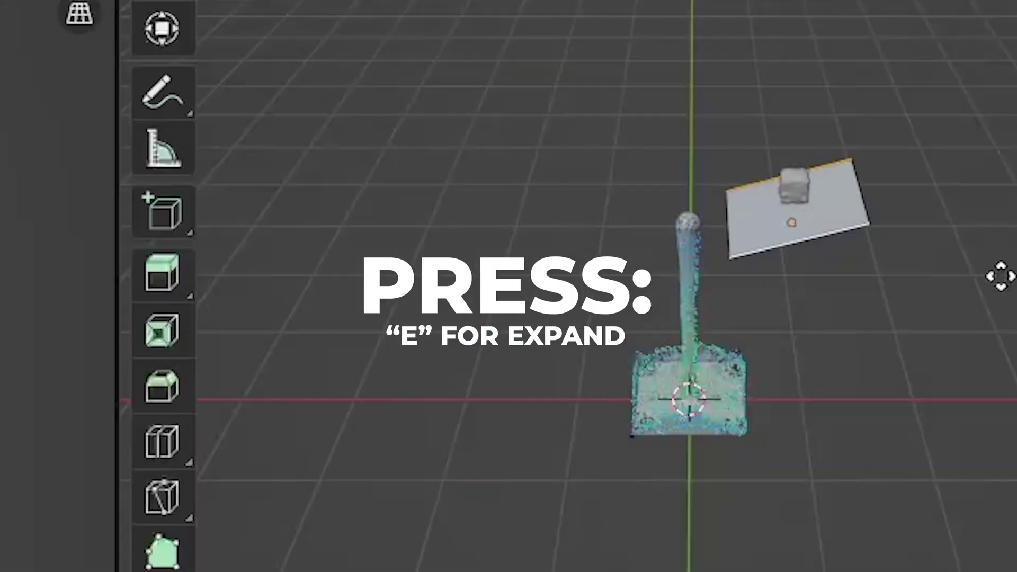
pyautogui.press('z')
pyautogui.click(943, 201)
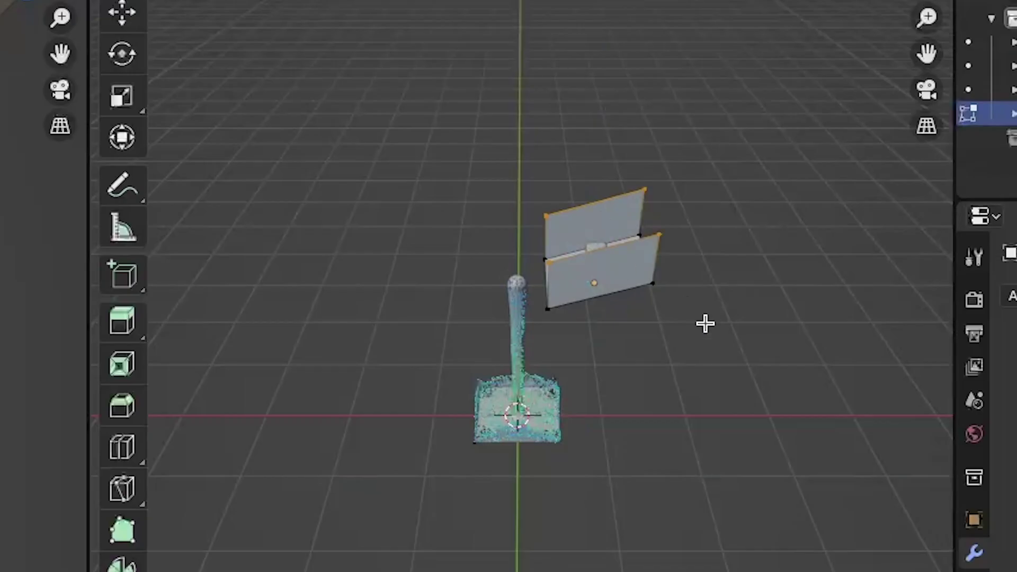
# - Fill a face between the upper edges and scale the tray's lower edges
pyautogui.moveTo(704, 323); pyautogui.dragTo(617, 161)
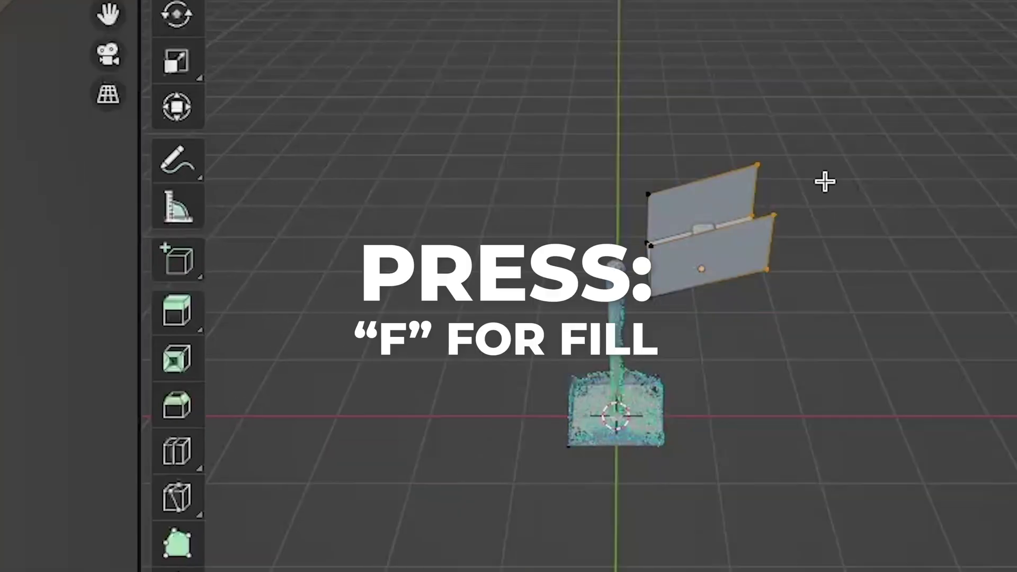
pyautogui.press('f')
pyautogui.moveTo(737, 301); pyautogui.dragTo(452, 189)
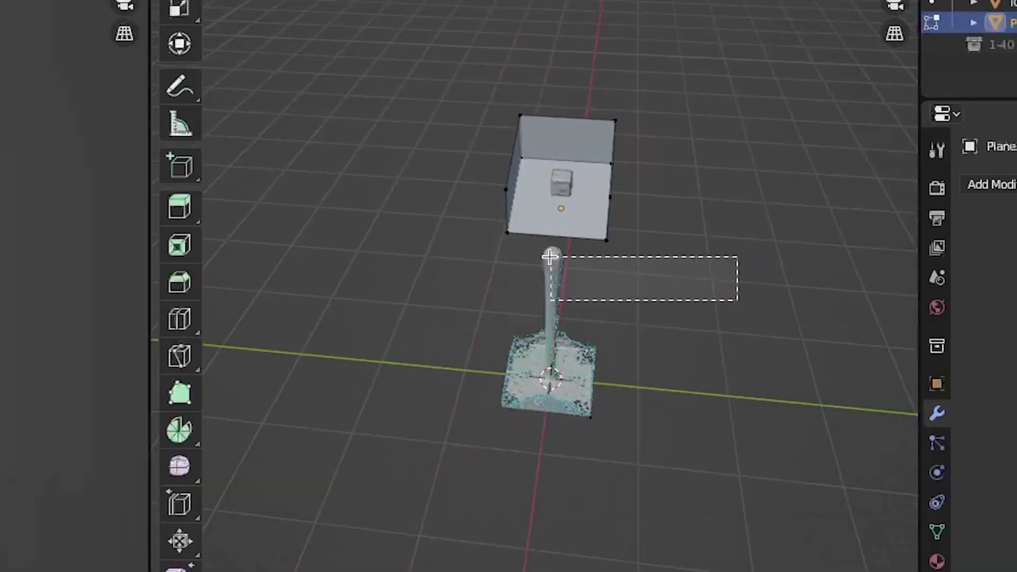
pyautogui.moveTo(452, 189); pyautogui.dragTo(722, 234, button='middle')
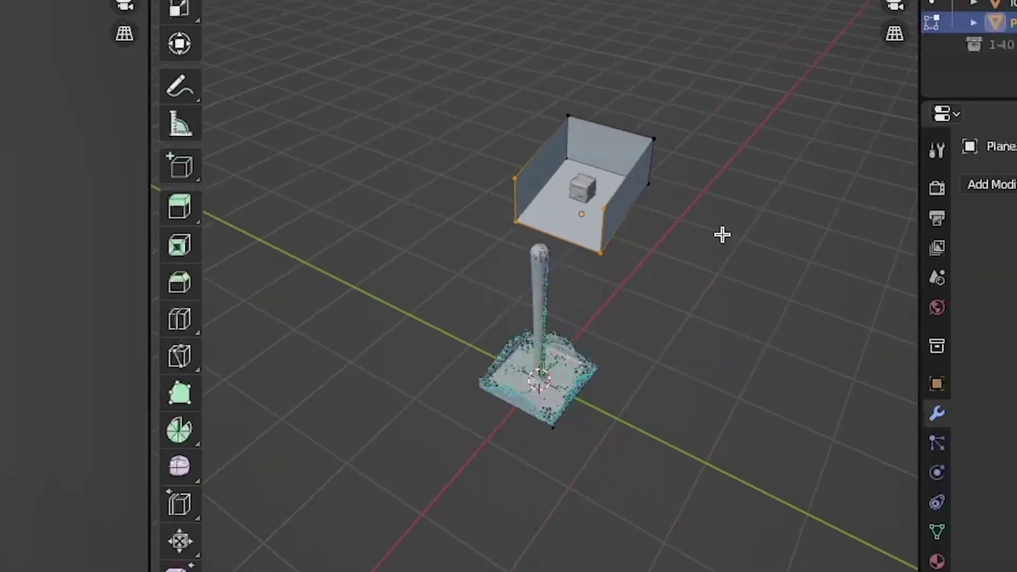
pyautogui.press('s')
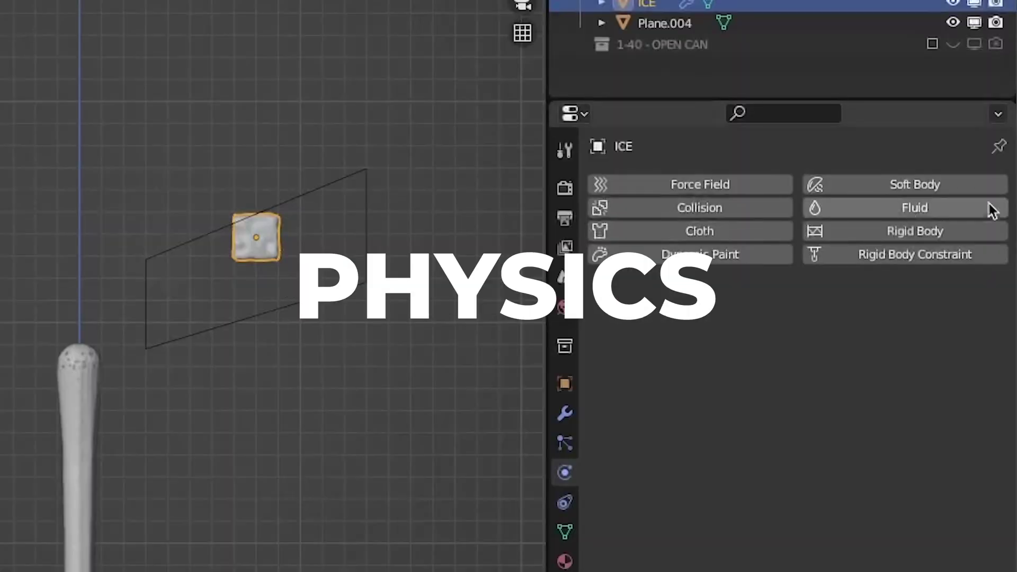
# - Give the ice cube Fluid physics of type Effector
pyautogui.click(938, 205)
pyautogui.click(812, 321)
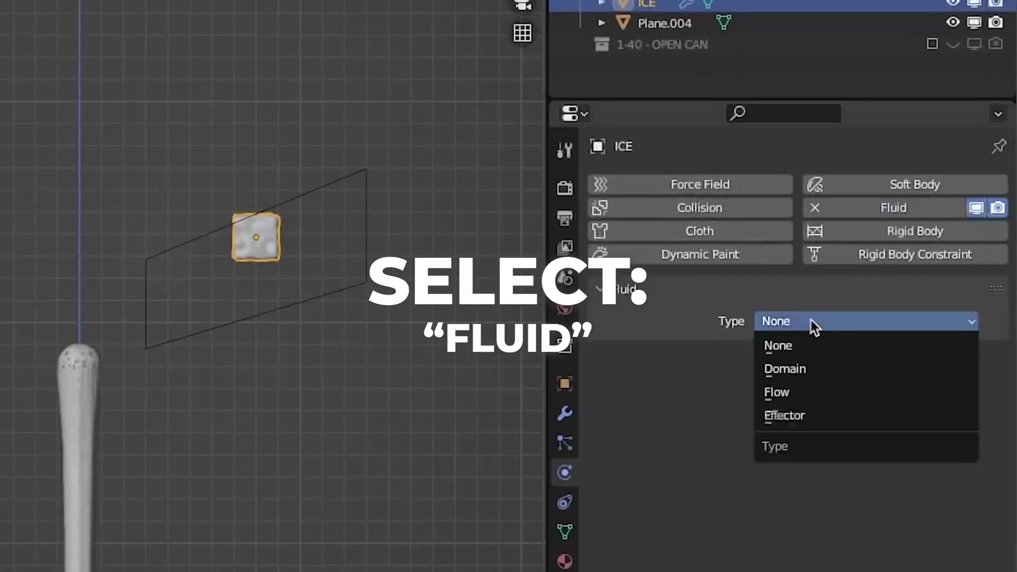
pyautogui.click(806, 416)
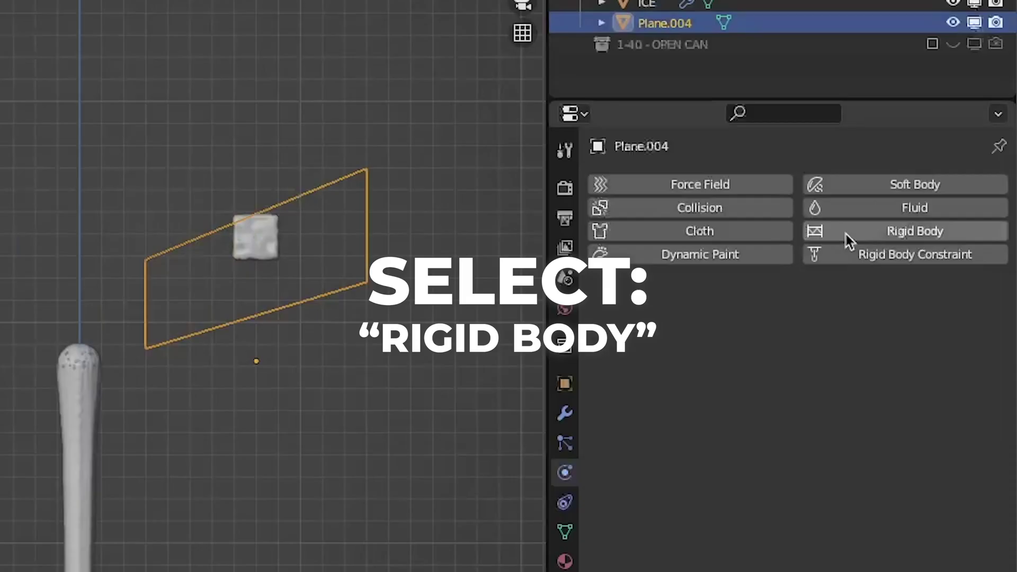
# - Make the slide a Passive rigid body with Mesh collision shape, and give ICE a rigid body
pyautogui.click(931, 262)
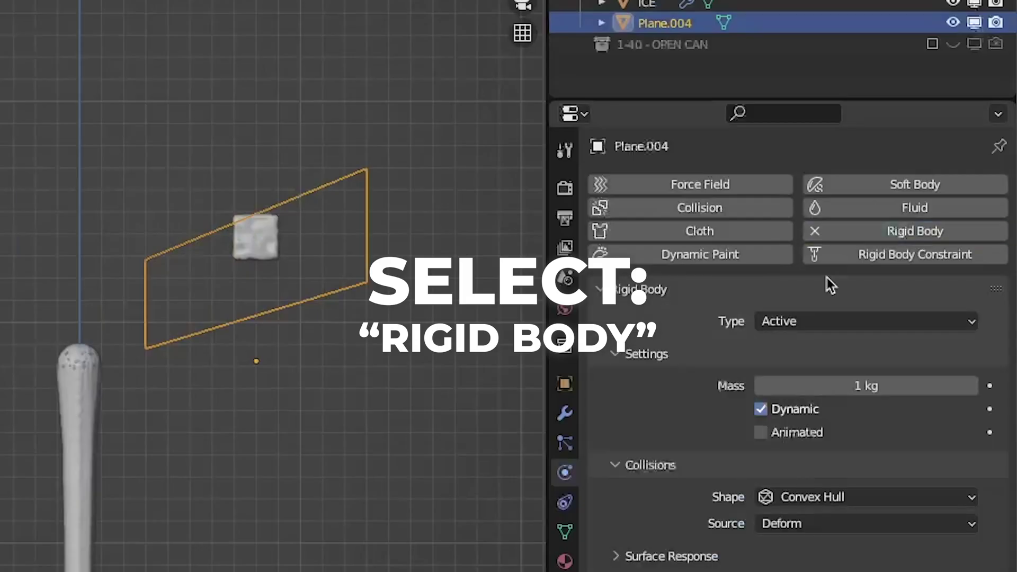
pyautogui.click(805, 321)
pyautogui.click(795, 368)
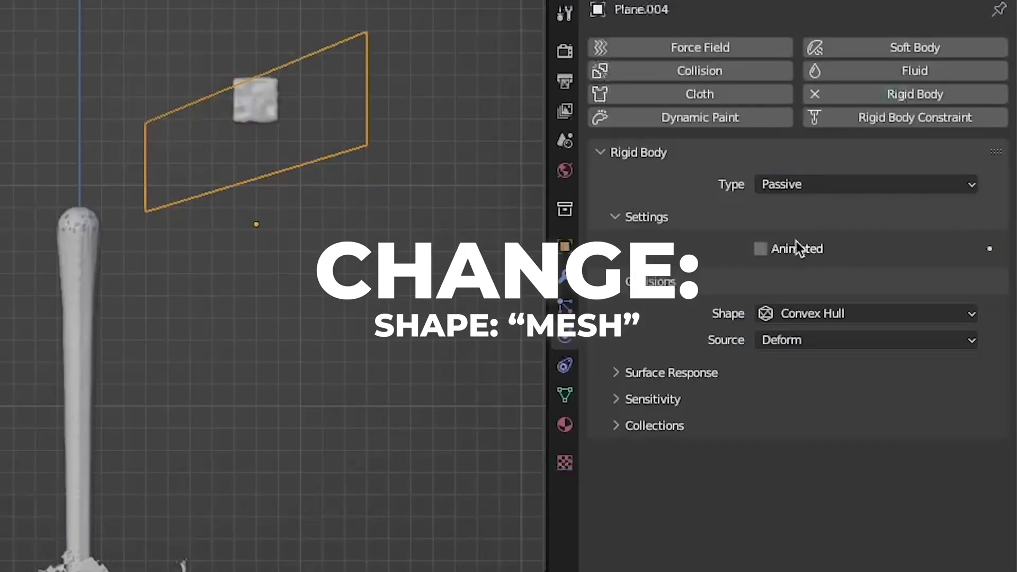
pyautogui.click(809, 315)
pyautogui.click(790, 472)
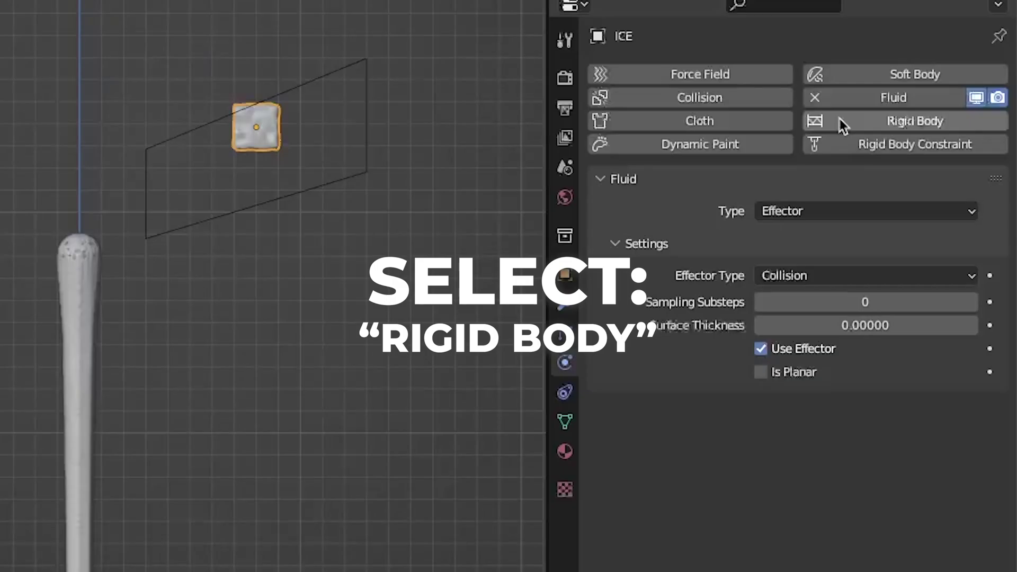
pyautogui.click(840, 120)
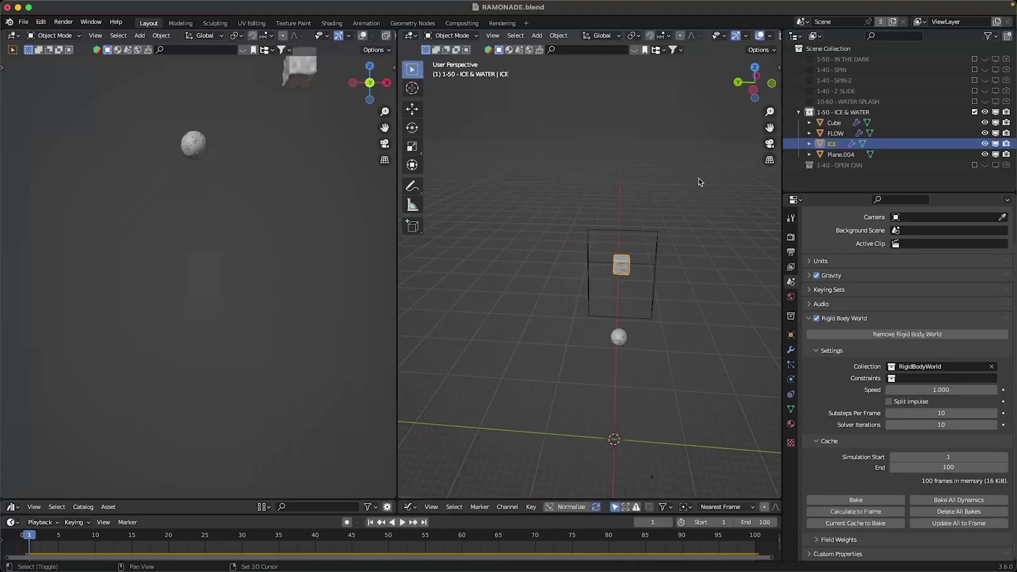
# - Duplicate the ice cube twice, placing the copies beside the original above the slide
pyautogui.hotkey('shift', 'd')
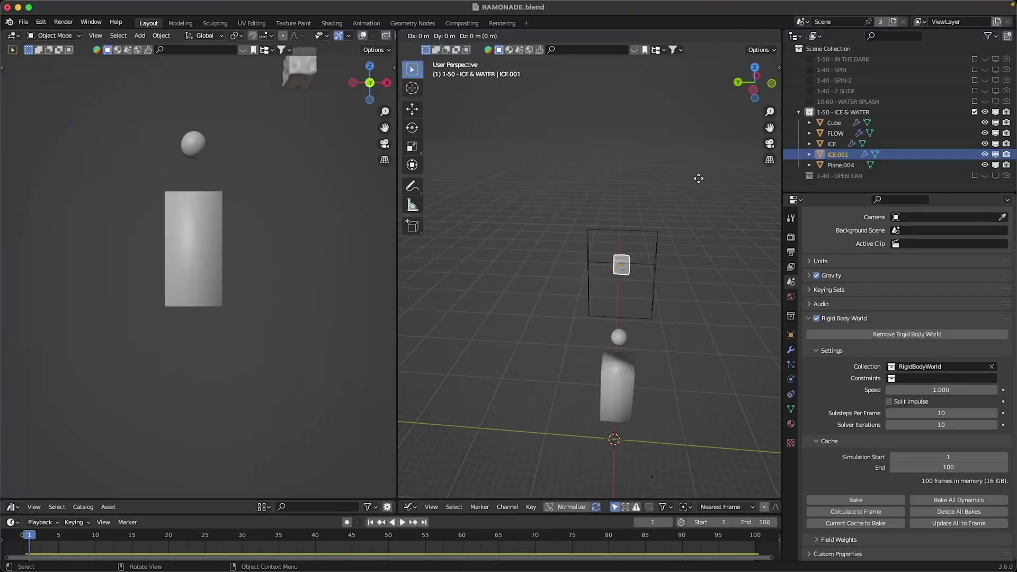
pyautogui.click(720, 189)
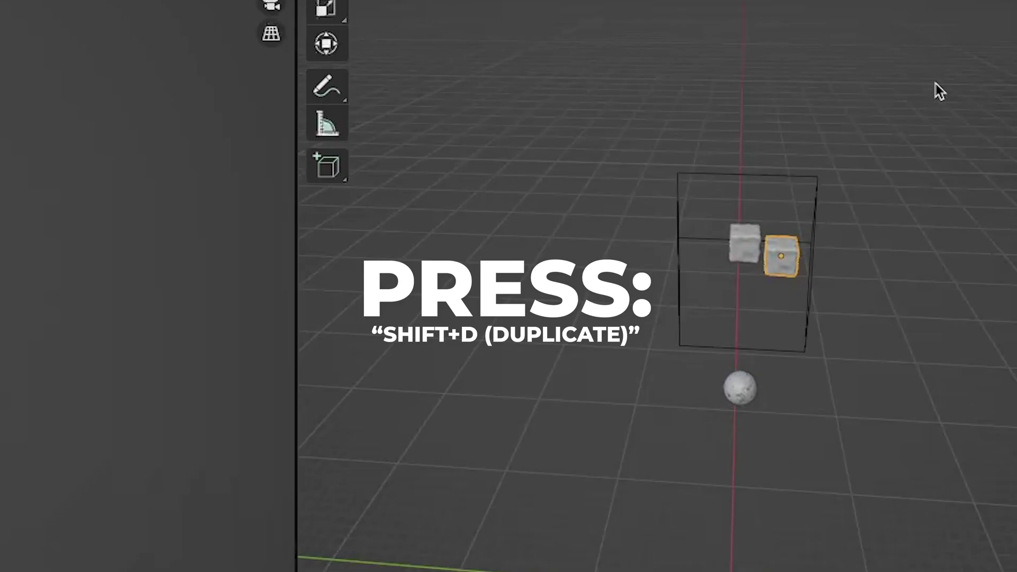
pyautogui.hotkey('shift', 'd')
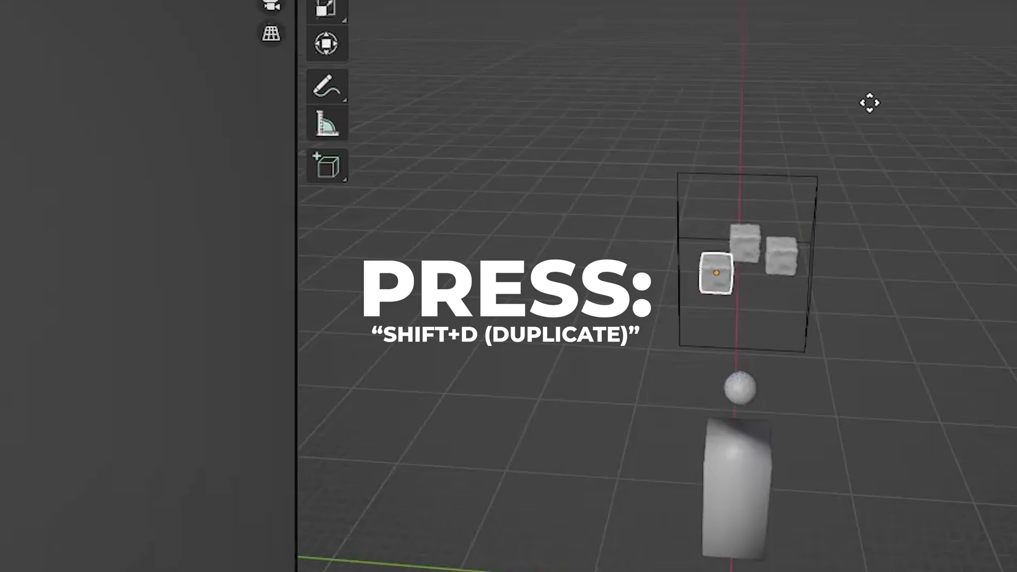
pyautogui.click(870, 103)
pyautogui.press('KP_3')
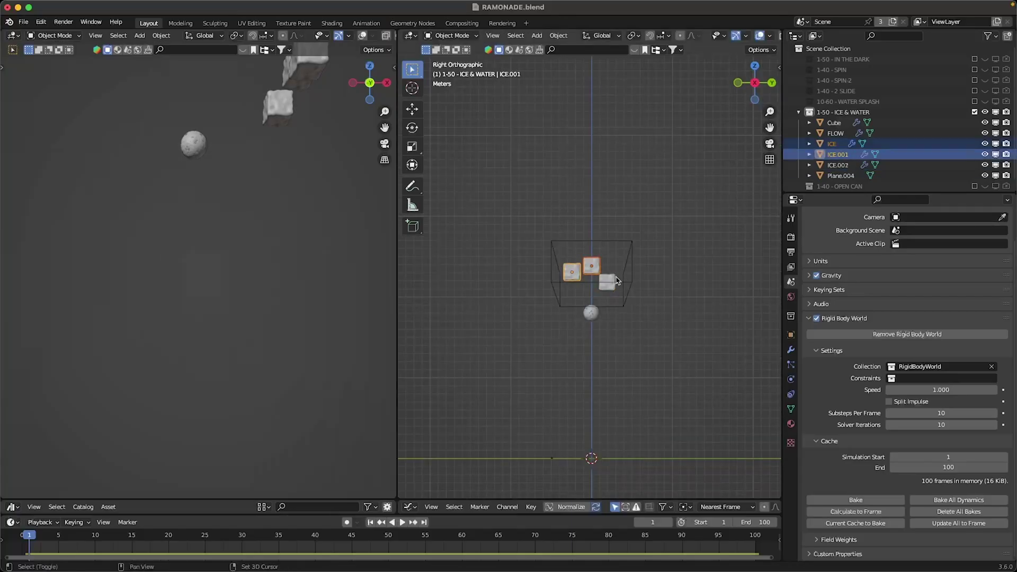
pyautogui.press('KP_1')
# - Duplicate the cubes twice more, stacking the copies higher, and rotate the newest one
pyautogui.hotkey('shift', 'd')
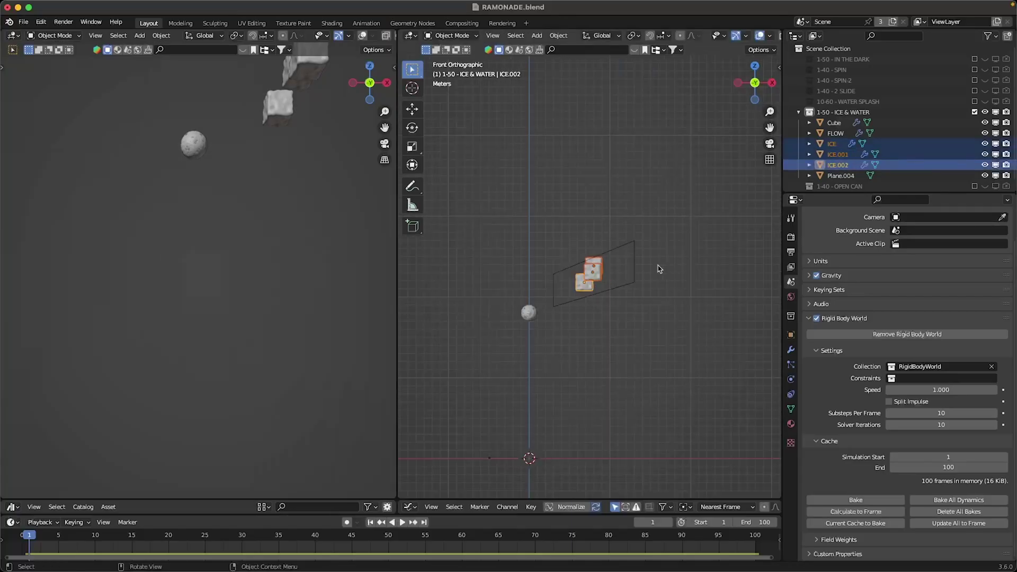
pyautogui.click(659, 220)
pyautogui.hotkey('shift', 'd')
pyautogui.click(692, 193)
pyautogui.hotkey('shift', 'd')
pyautogui.press('r')
pyautogui.press('r')
# - Undo and redo the recent duplications and moves to settle the stack of ice cubes
pyautogui.press('Escape')
pyautogui.hotkey('ctrl', 'z')
pyautogui.hotkey('ctrl', 'z')
pyautogui.hotkey('ctrl', 'z')
pyautogui.hotkey('ctrl', 'z')
pyautogui.hotkey('ctrl', 'z')
pyautogui.hotkey('ctrl', 'z')
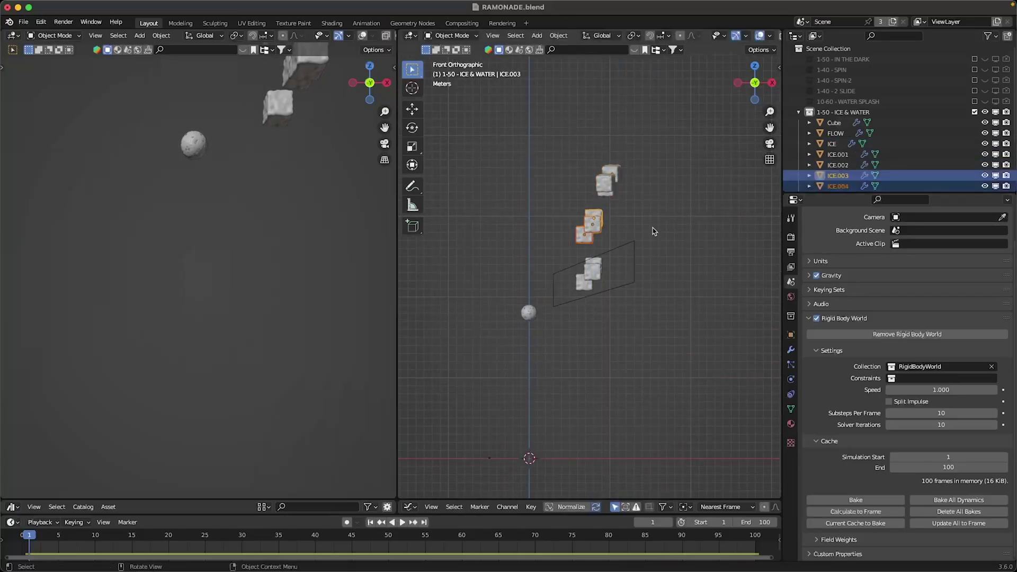
pyautogui.hotkey('ctrl', 'shift', 'z')
pyautogui.hotkey('ctrl', 'shift', 'z')
pyautogui.hotkey('ctrl', 'shift', 'z')
pyautogui.hotkey('ctrl', 'shift', 'z')
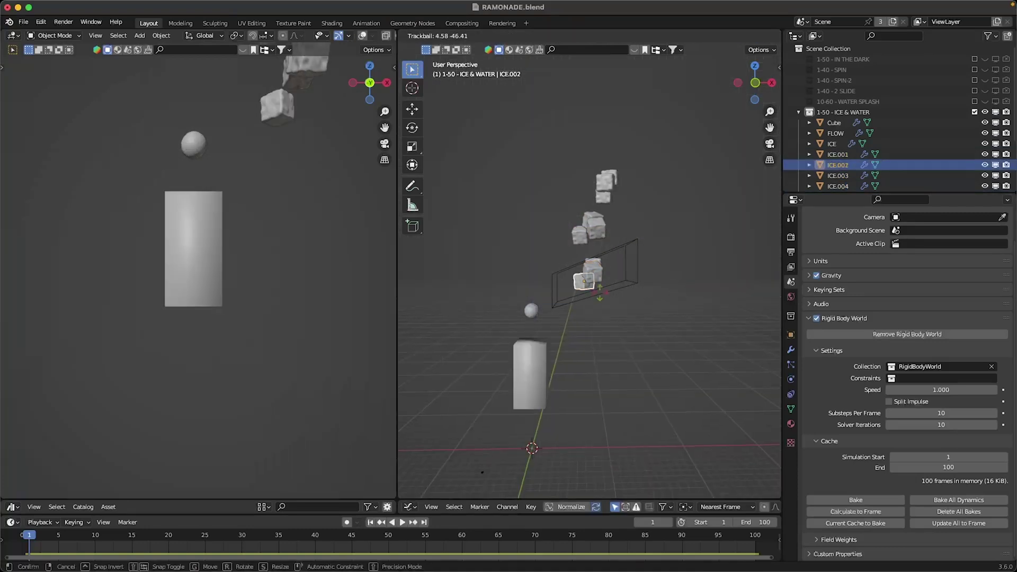
pyautogui.press('g')
pyautogui.press('Escape')
pyautogui.hotkey('ctrl', 'z')
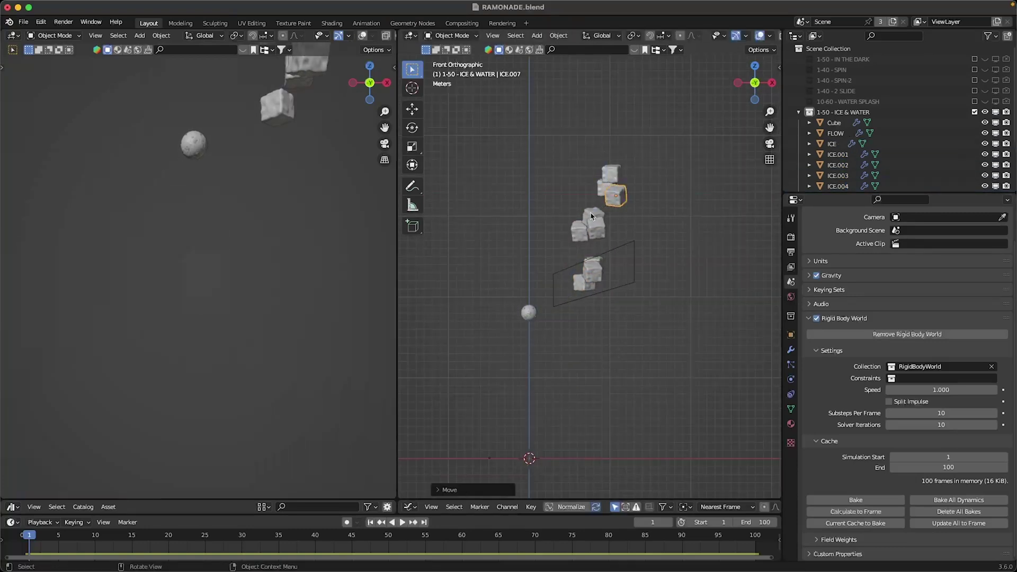
pyautogui.hotkey('ctrl', 'shift', 'z')
pyautogui.hotkey('ctrl', 'shift', 'z')
pyautogui.hotkey('ctrl', 'shift', 'z')
pyautogui.hotkey('ctrl', 'z')
pyautogui.hotkey('ctrl', 'shift', 'z')
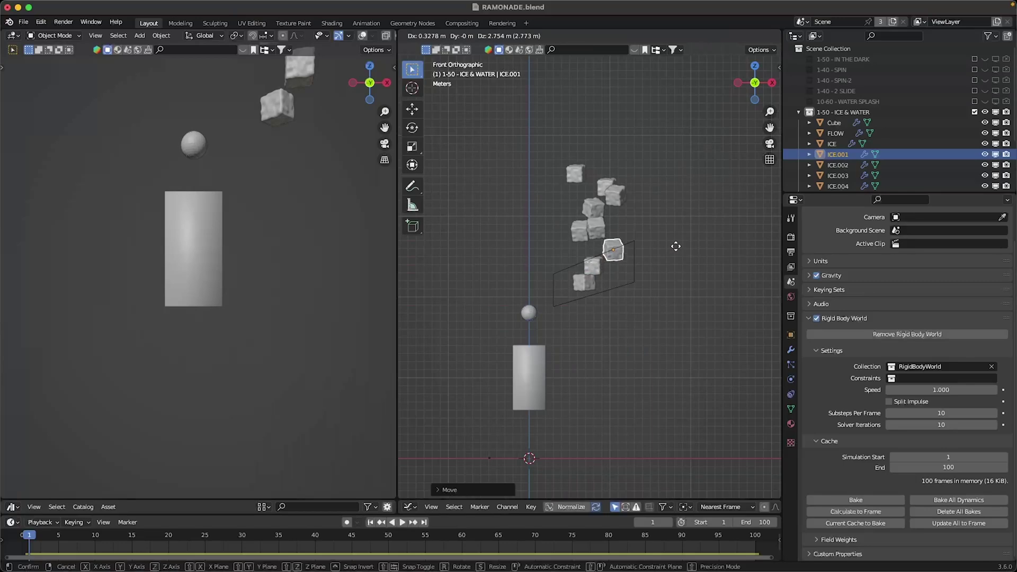
pyautogui.hotkey('ctrl', 'z')
pyautogui.hotkey('ctrl', 'shift', 'z')
pyautogui.hotkey('ctrl', 'z')
# - Undo and redo the last edit, then play the ice-cube simulation, stopping at frame 83
pyautogui.hotkey('ctrl', 'z')
pyautogui.hotkey('ctrl', 'z')
pyautogui.hotkey('ctrl', 'shift', 'z')
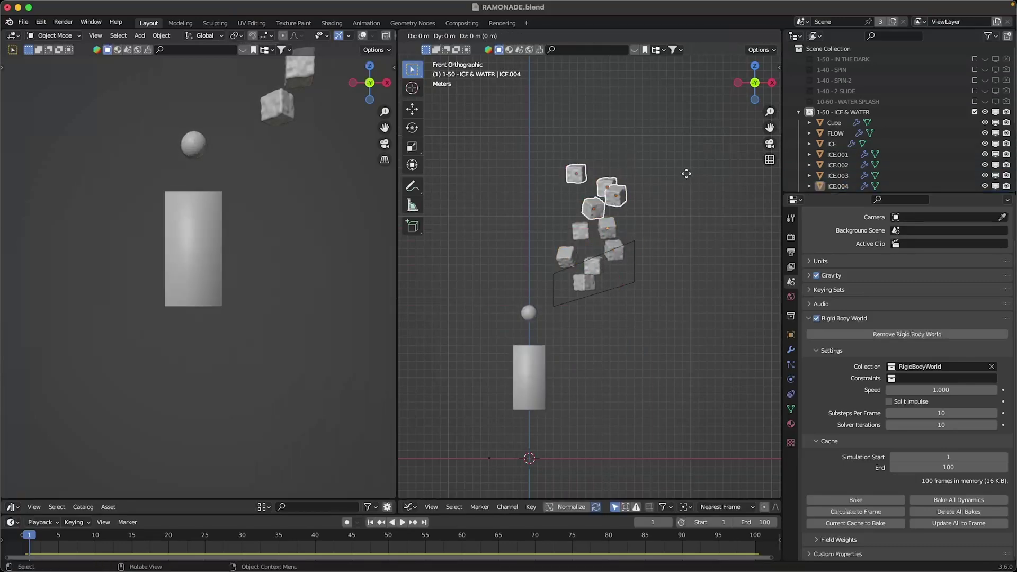
pyautogui.hotkey('ctrl', 'shift', 'z')
pyautogui.hotkey('ctrl', 'z')
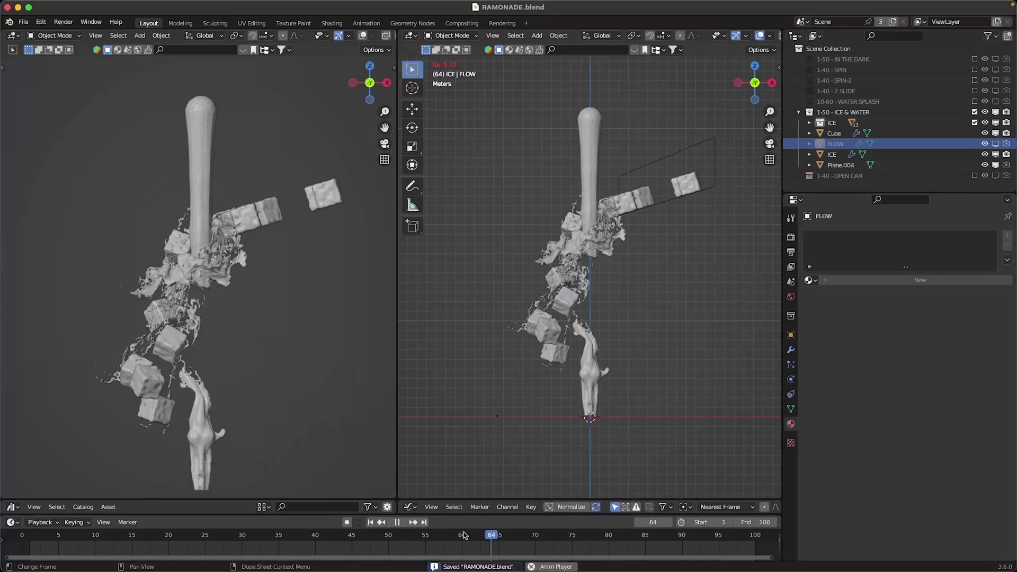
pyautogui.press('space')
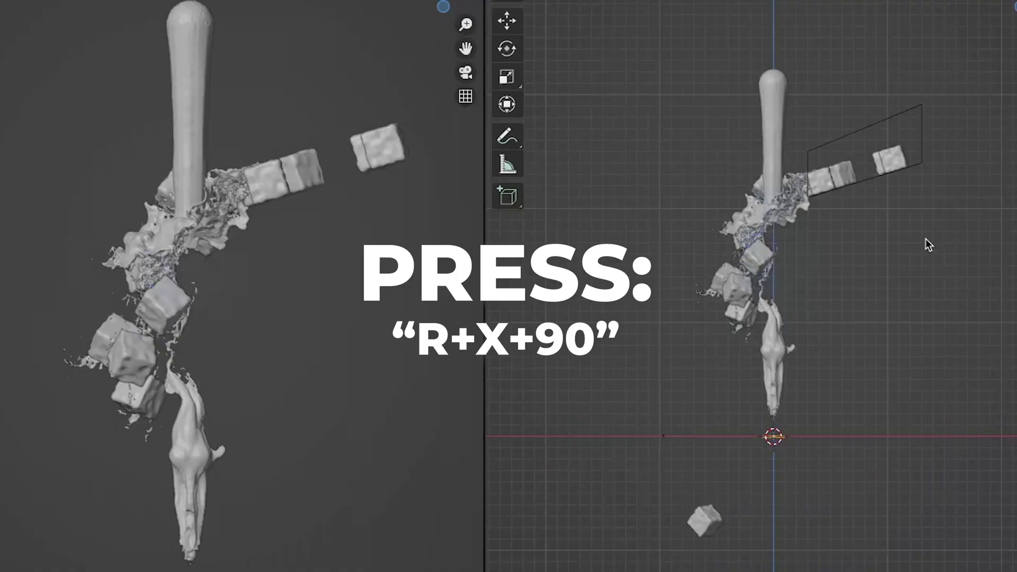
# - Rotate the plane 90° on X and scale it by 15 into an upright backdrop
pyautogui.press('x')
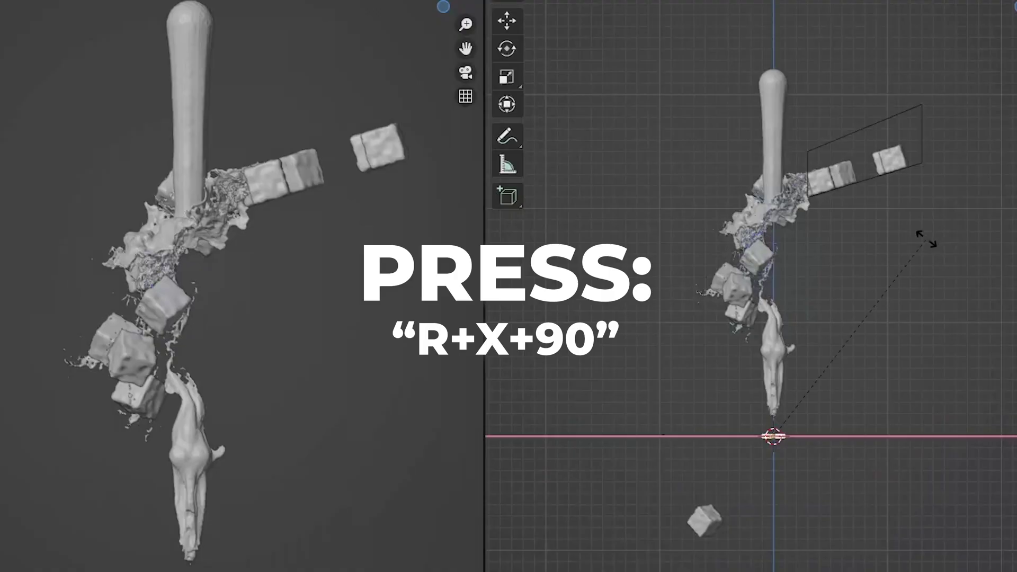
pyautogui.press('Return')
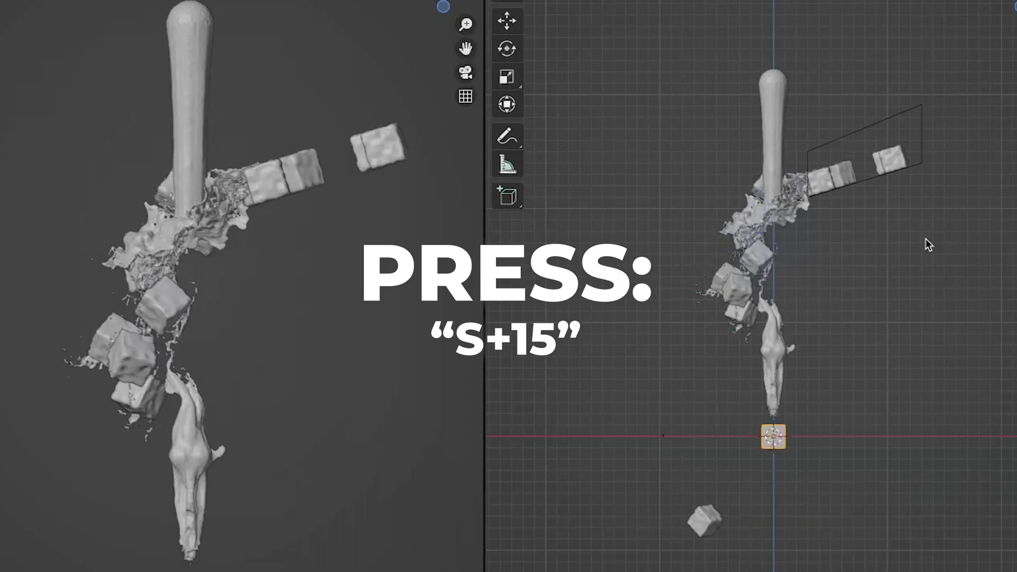
pyautogui.write('15')
pyautogui.press('Return')
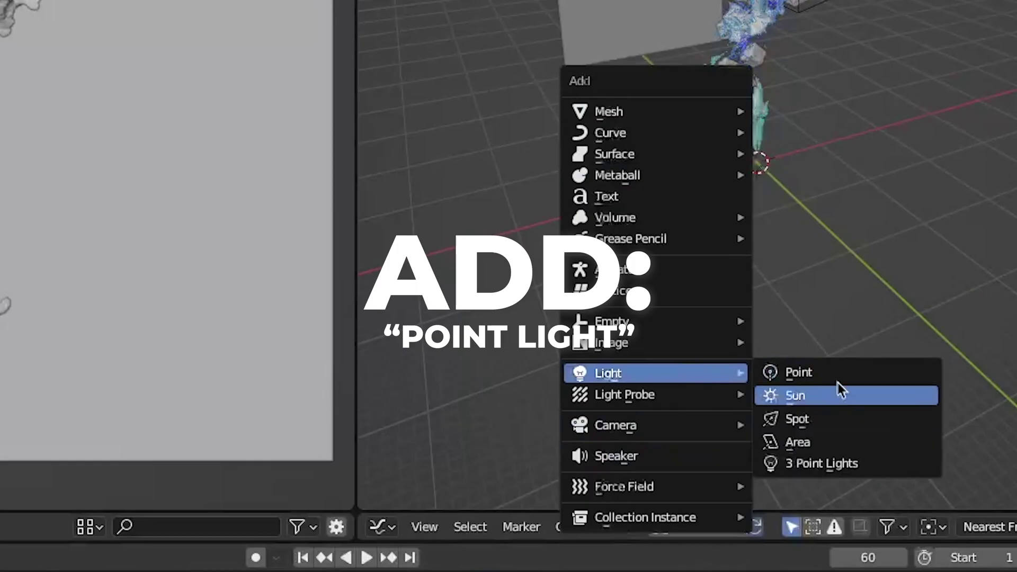
# - Add a point light, move it along Y, and set its power to 2000 W
pyautogui.click(840, 381)
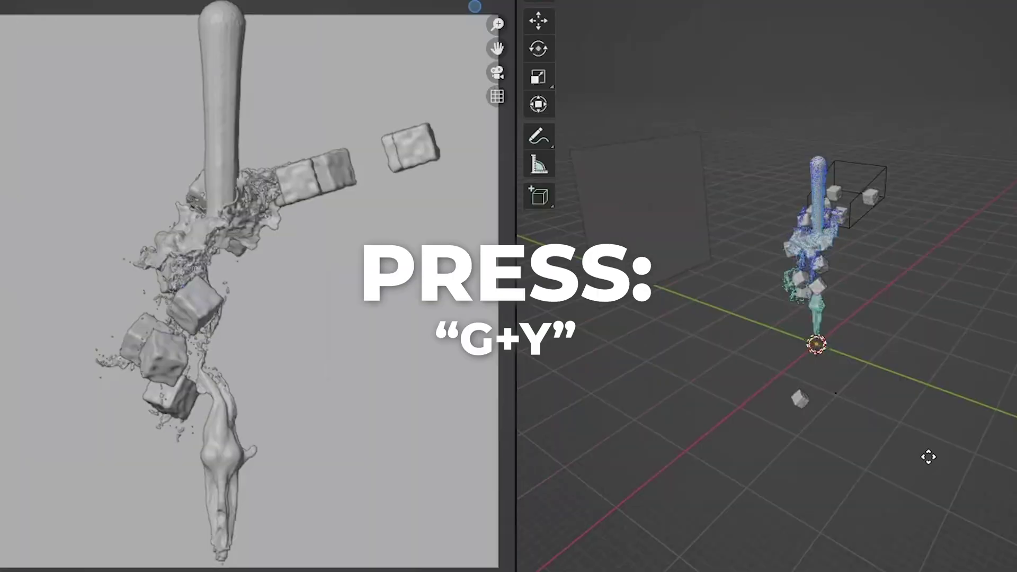
pyautogui.press('y')
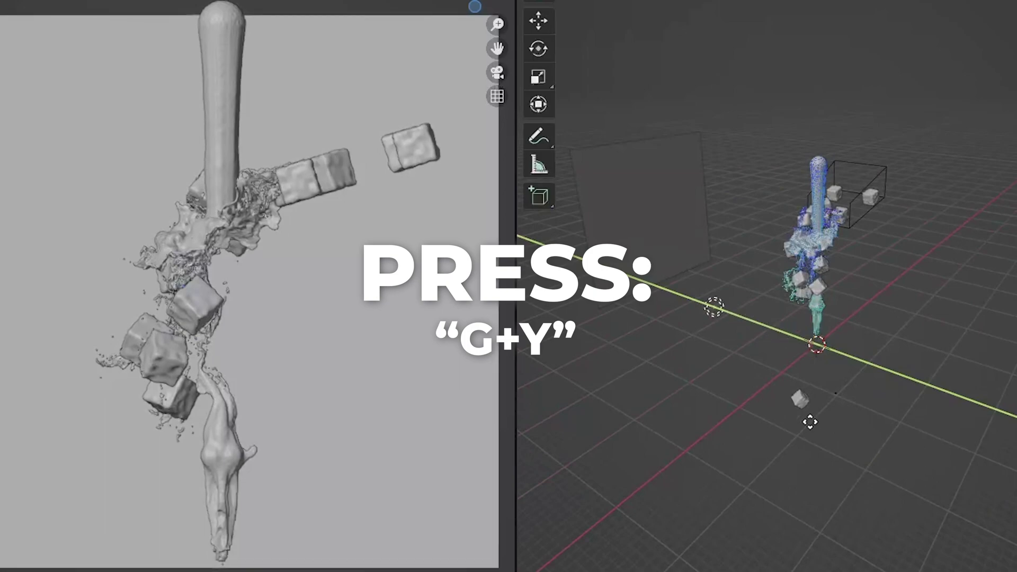
pyautogui.click(797, 423)
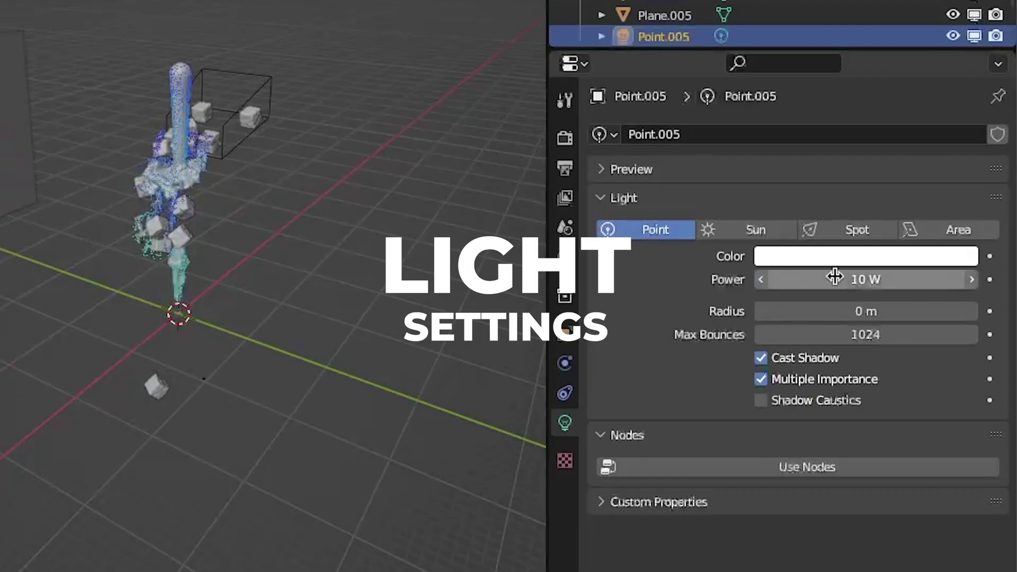
pyautogui.click(839, 279)
pyautogui.press('BackSpace')
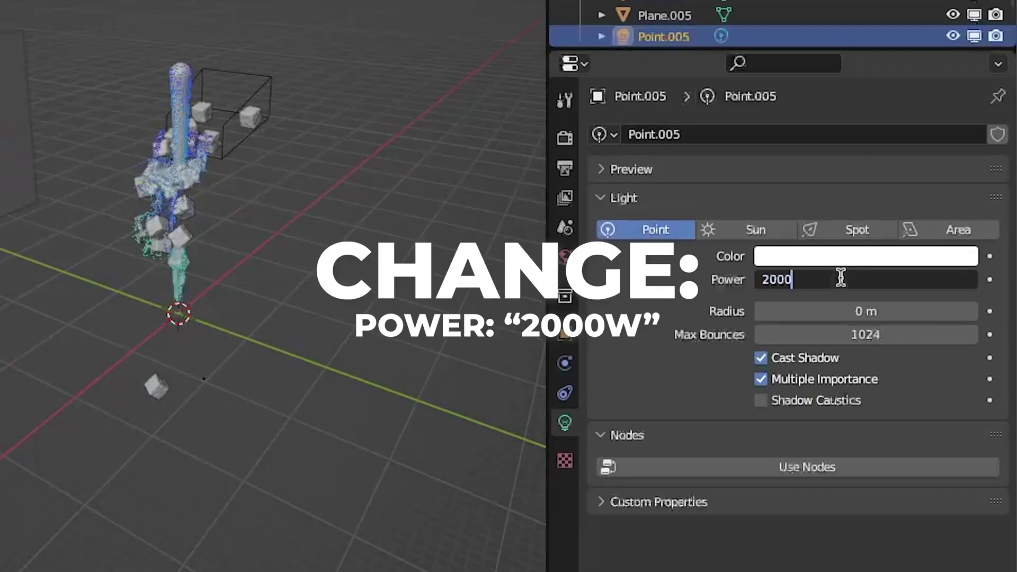
pyautogui.press('Return')
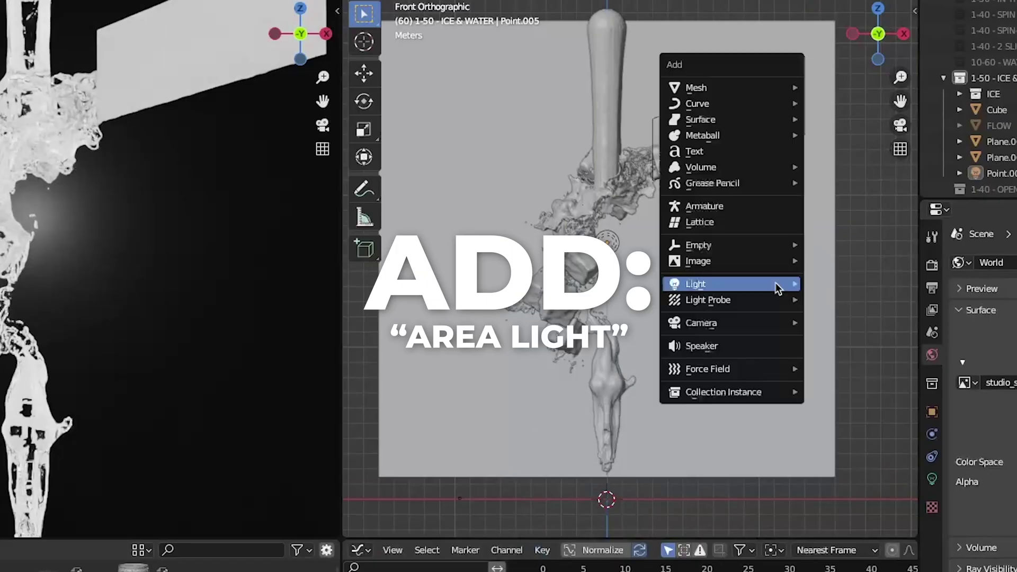
# - Add an area light raised along Z with 500 W power
pyautogui.moveTo(777, 284)
pyautogui.click(840, 336)
pyautogui.press('s')
pyautogui.press('g')
pyautogui.press('z')
pyautogui.click(793, 204)
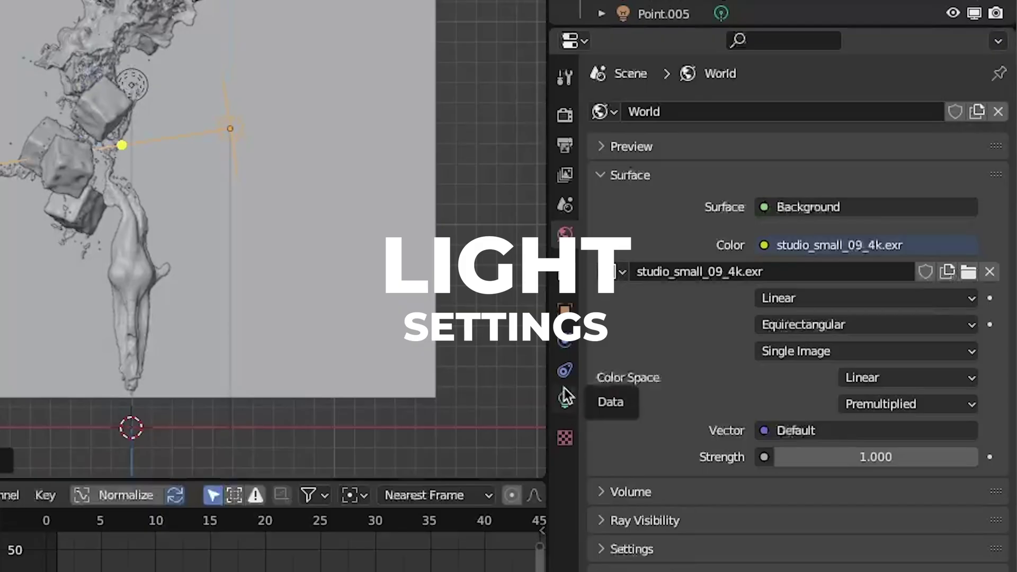
pyautogui.click(932, 500)
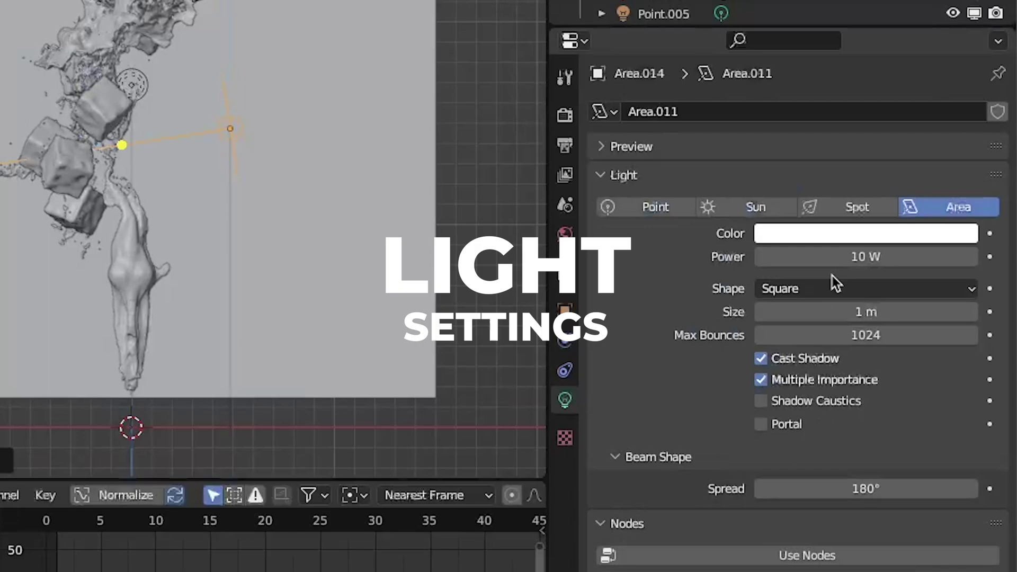
pyautogui.click(840, 257)
pyautogui.write('500')
pyautogui.press('Return')
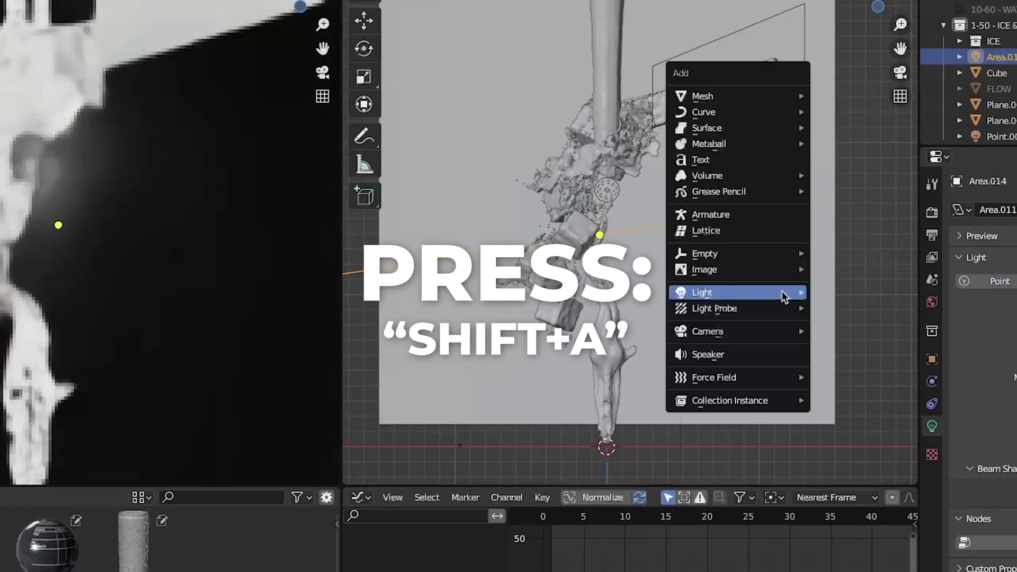
# - Add a second area light rotated -90°, repositioned, with 300 W power
pyautogui.moveTo(781, 291)
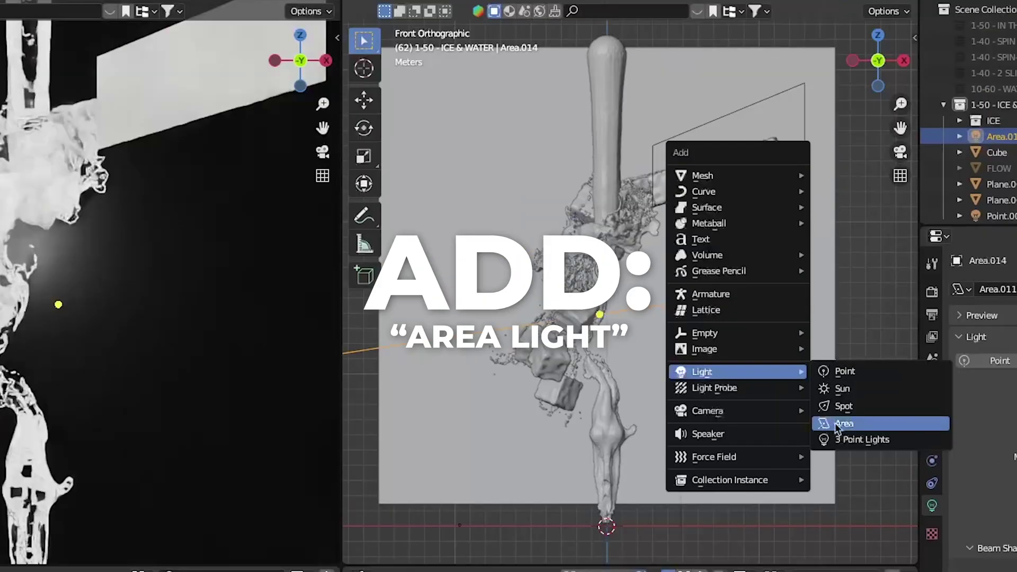
pyautogui.click(830, 344)
pyautogui.write('r-90')
pyautogui.press('Return')
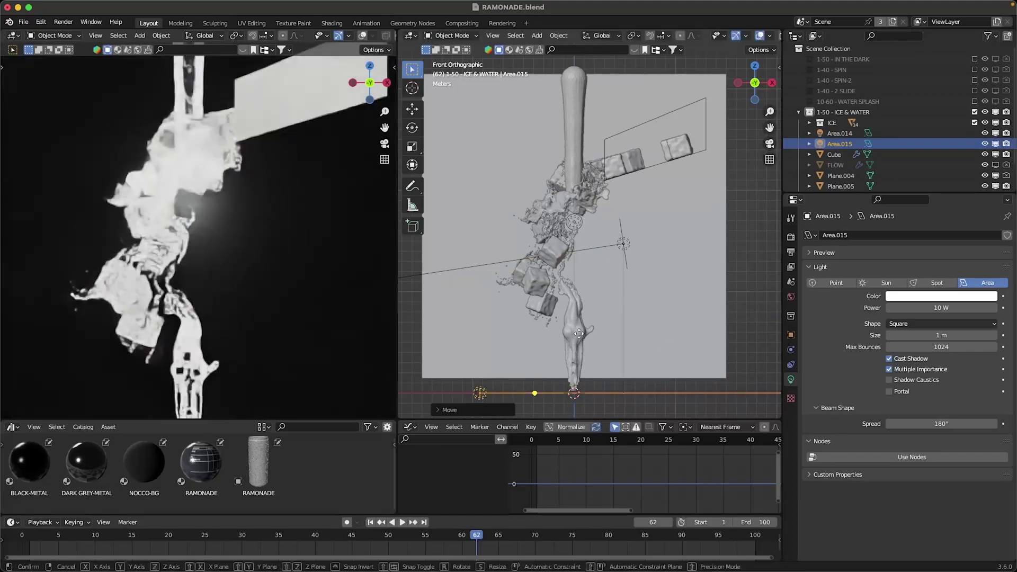
pyautogui.press('g')
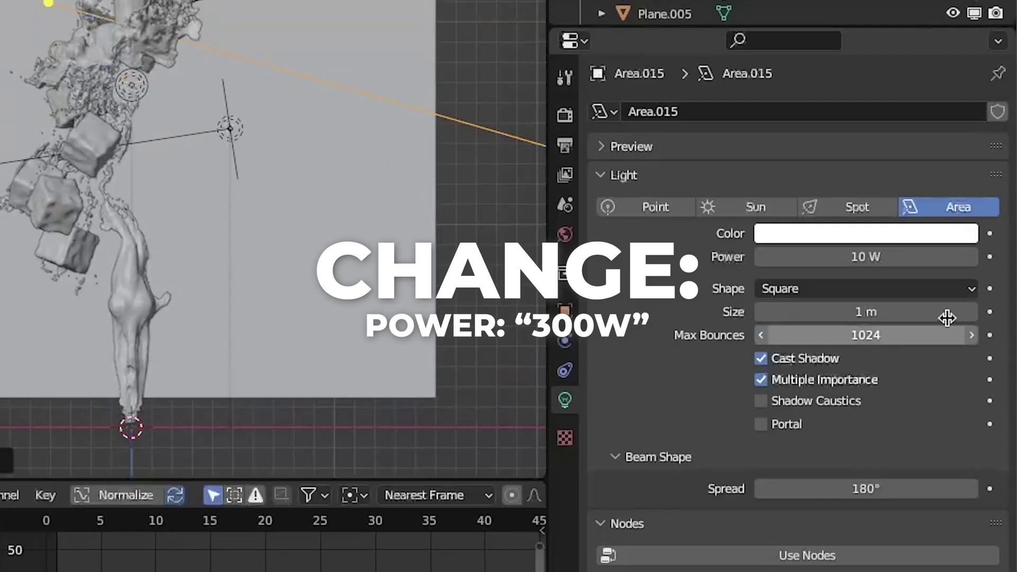
pyautogui.click(885, 258)
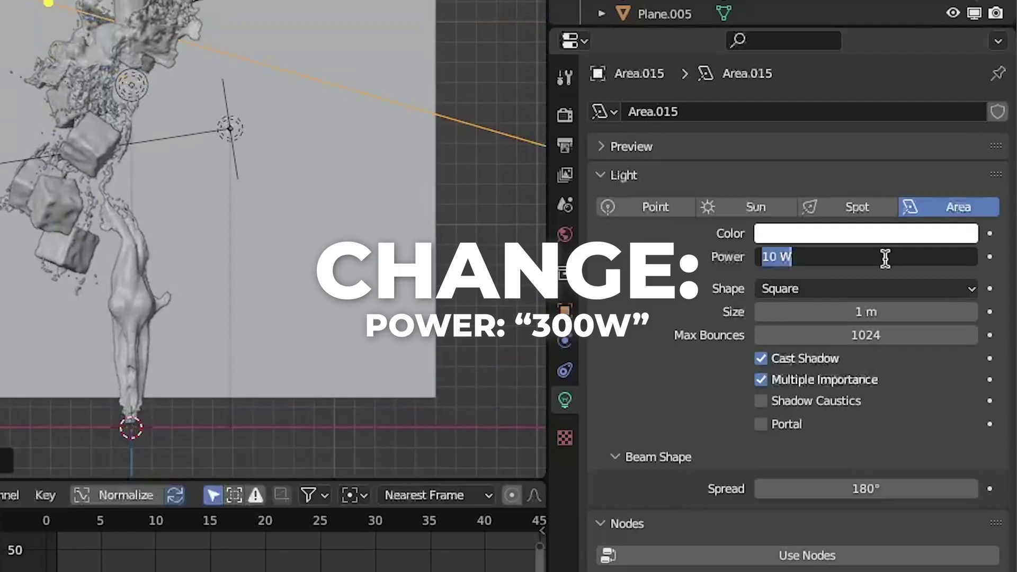
pyautogui.write('300')
pyautogui.press('Return')
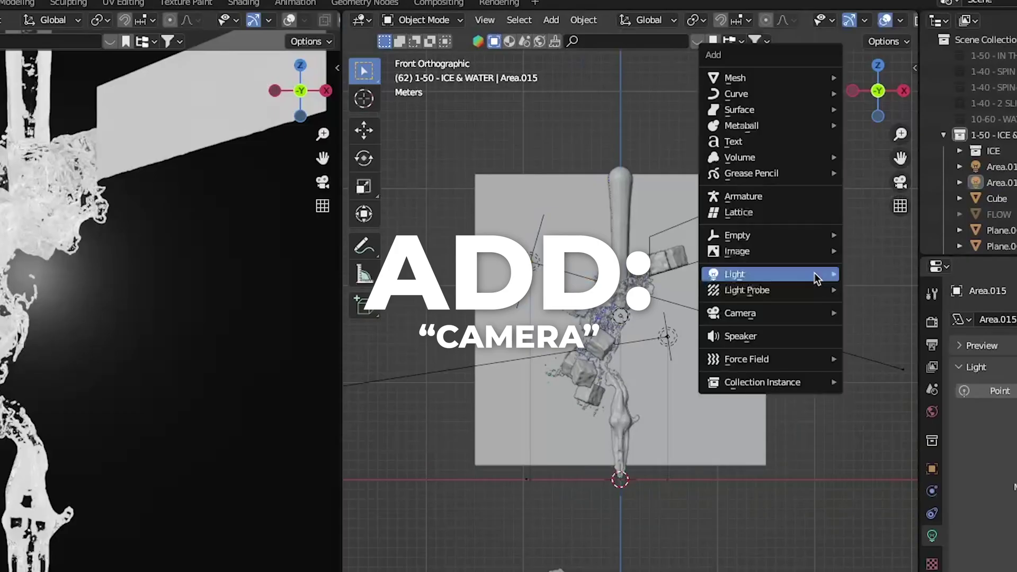
# - Add a camera with a 100 mm focal length and move it back along Y
pyautogui.moveTo(809, 314)
pyautogui.click(885, 313)
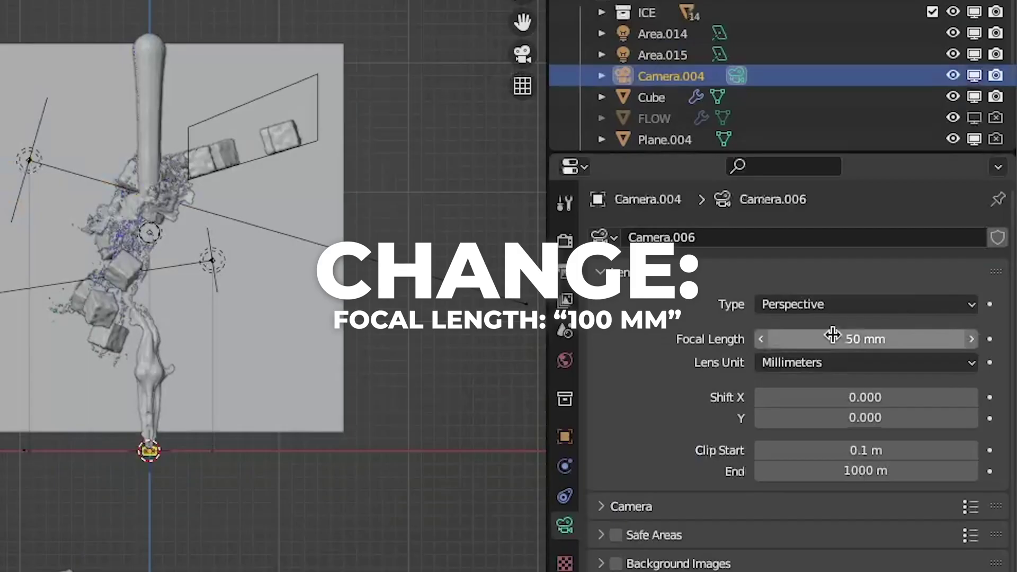
pyautogui.click(833, 337)
pyautogui.write('1+')
pyautogui.write('0')
pyautogui.press('Return')
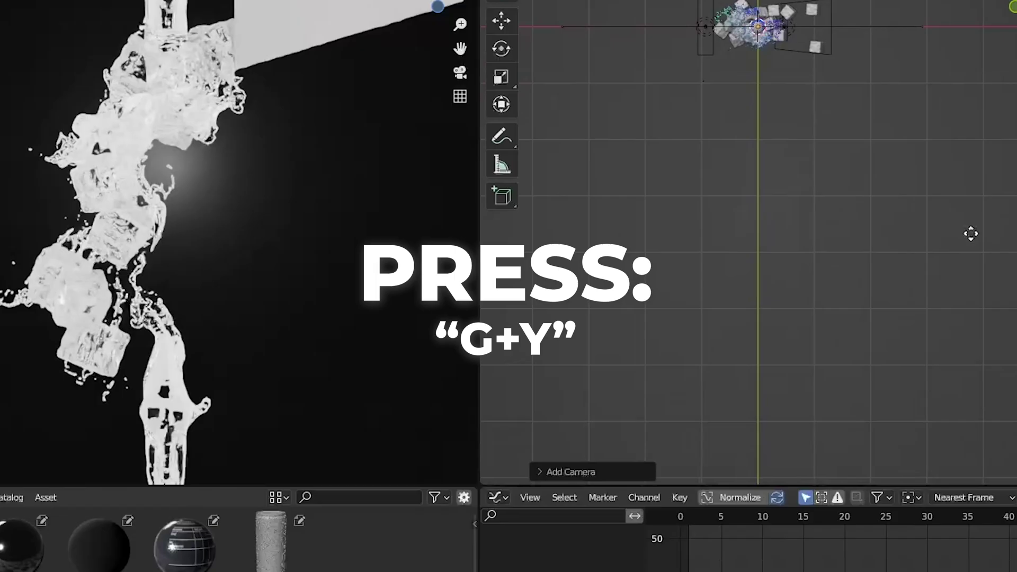
pyautogui.press('g')
pyautogui.press('y')
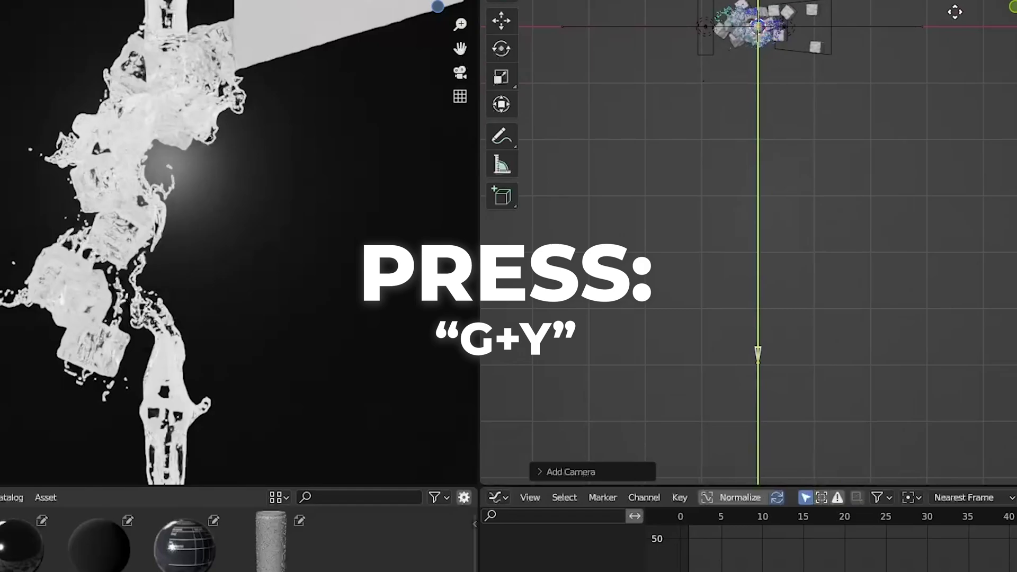
pyautogui.click(955, 12)
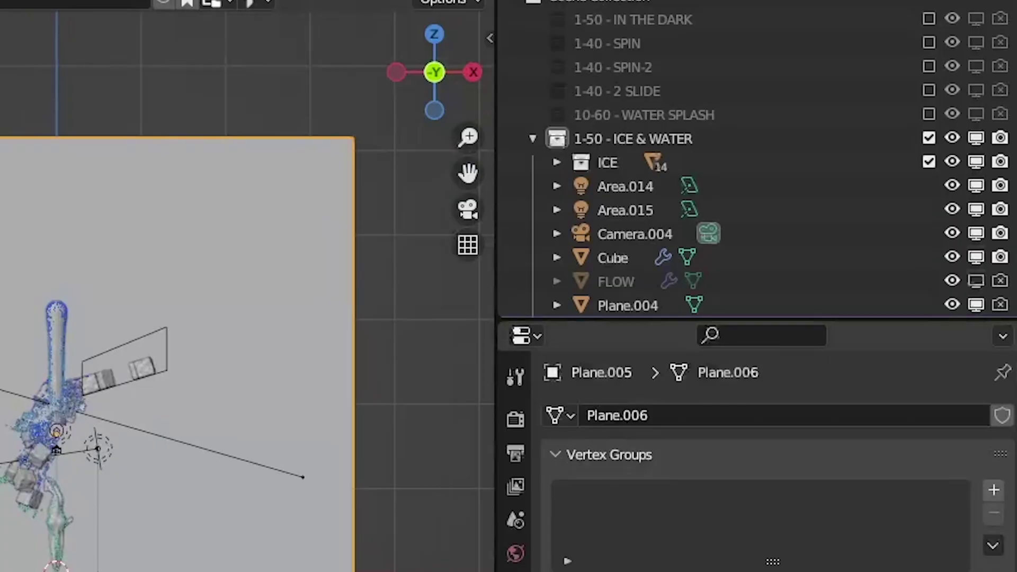
# - Set the camera's passepartout to 1.000
pyautogui.click(616, 235)
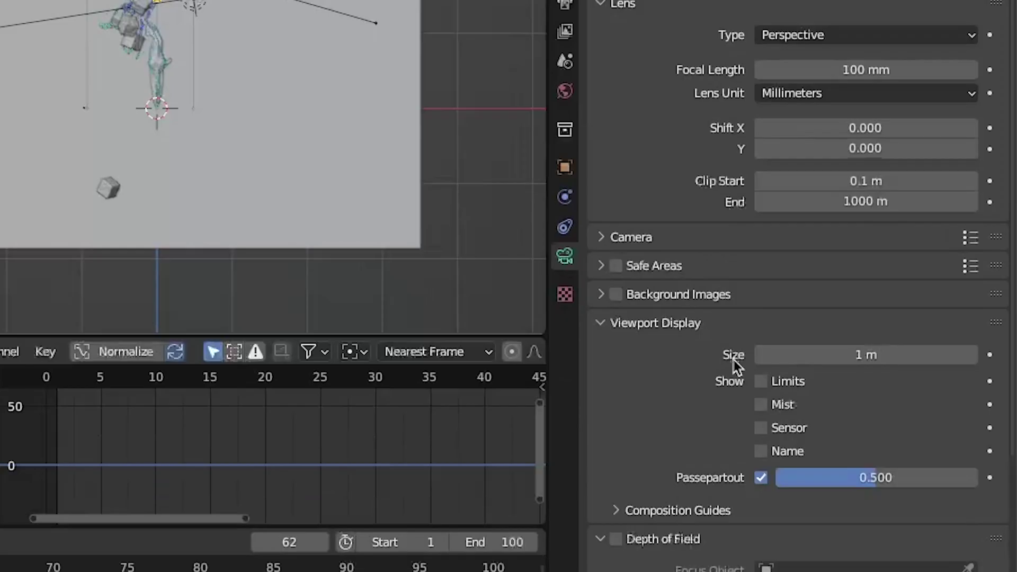
pyautogui.scroll(-5, 733, 360)
pyautogui.click(890, 351)
pyautogui.write('1')
pyautogui.press('Return')
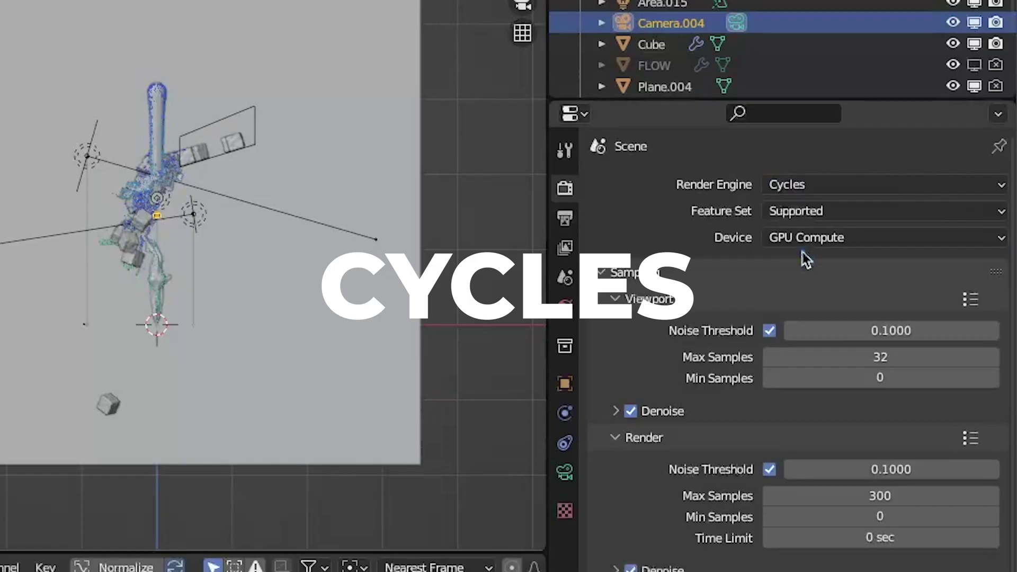
# - Render Cycles on GPU Compute with noise threshold 0.1 and motion blur enabled
pyautogui.click(907, 262)
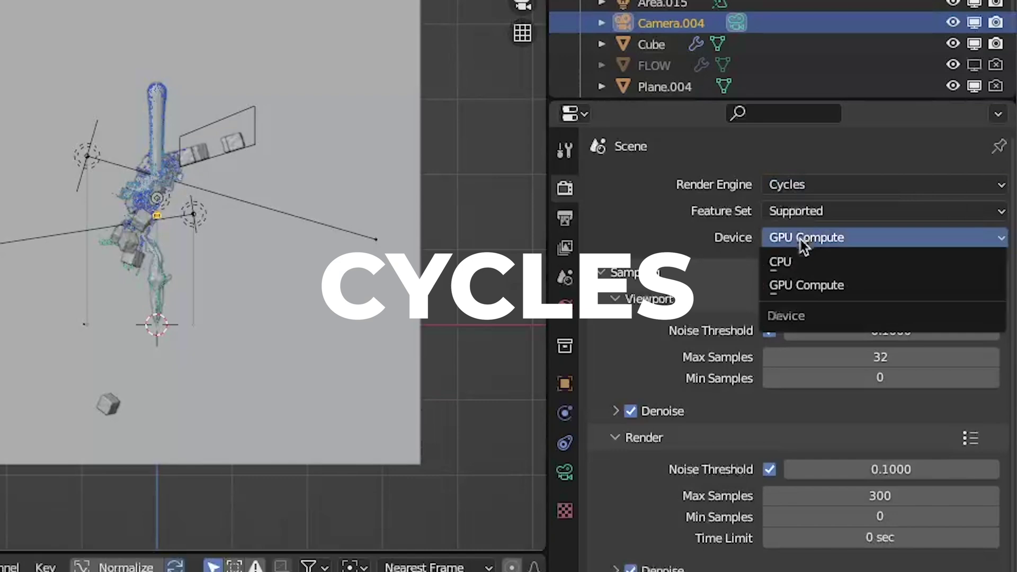
pyautogui.click(799, 286)
pyautogui.click(769, 469)
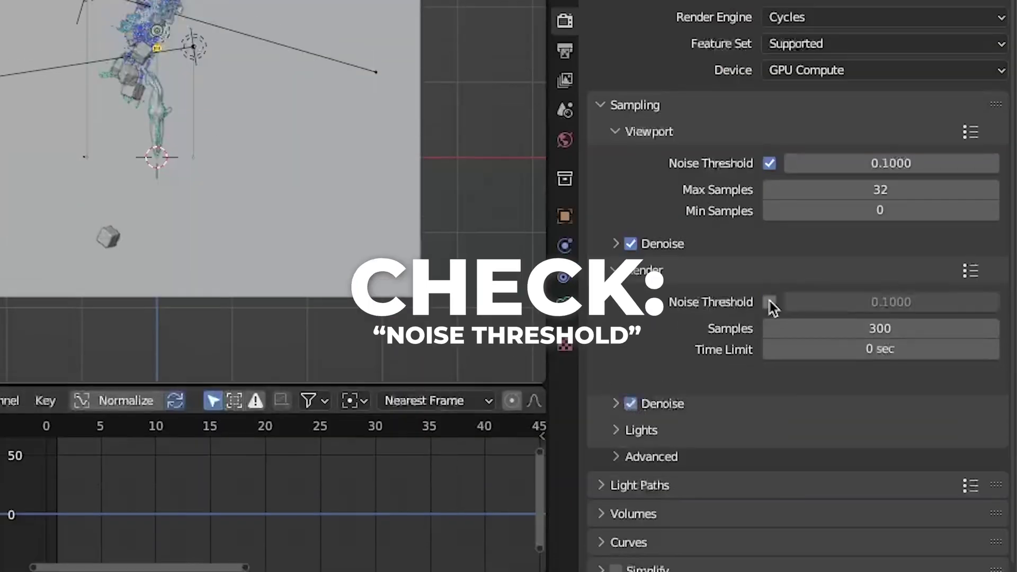
pyautogui.click(770, 300)
pyautogui.click(859, 303)
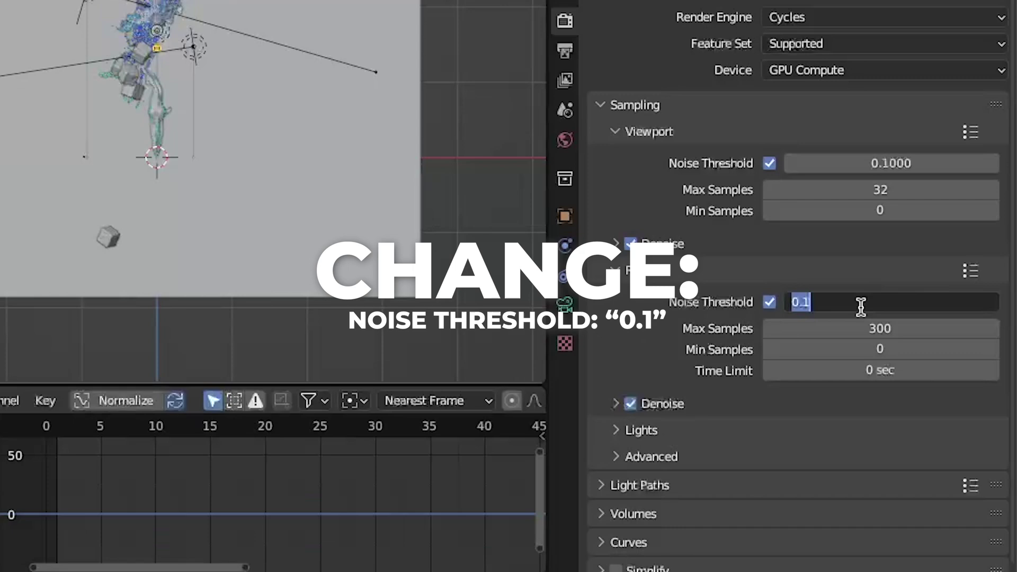
pyautogui.press('Return')
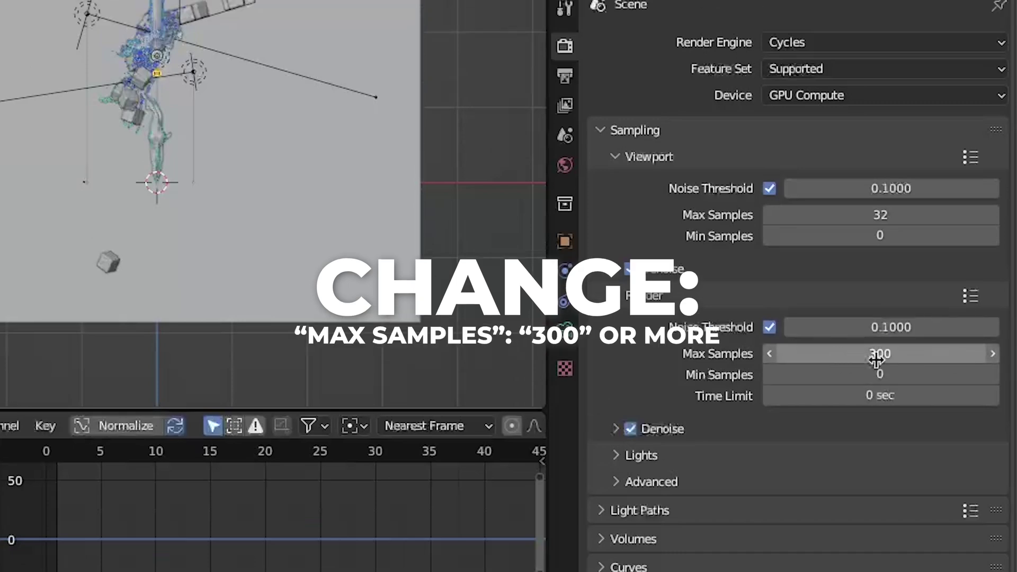
pyautogui.scroll(-4, 642, 447)
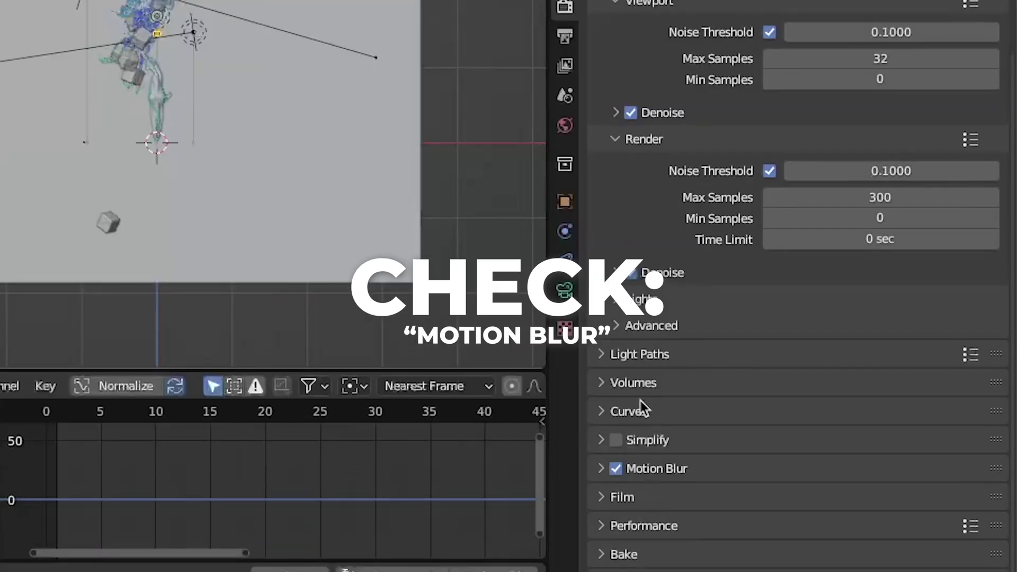
pyautogui.click(617, 470)
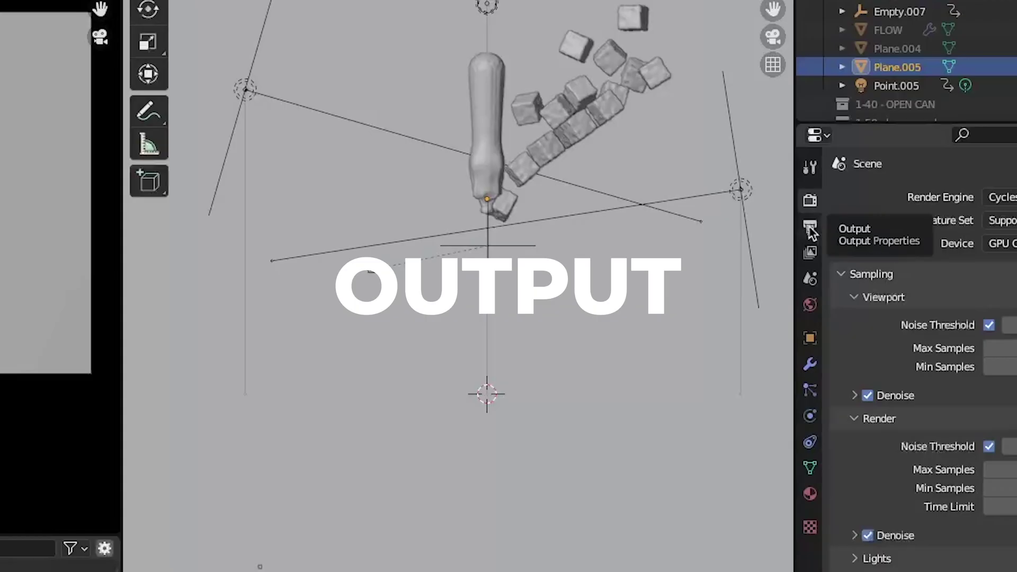
# - Set the output to FFmpeg Video in an MPEG-4 container with H.264 codec
pyautogui.click(810, 227)
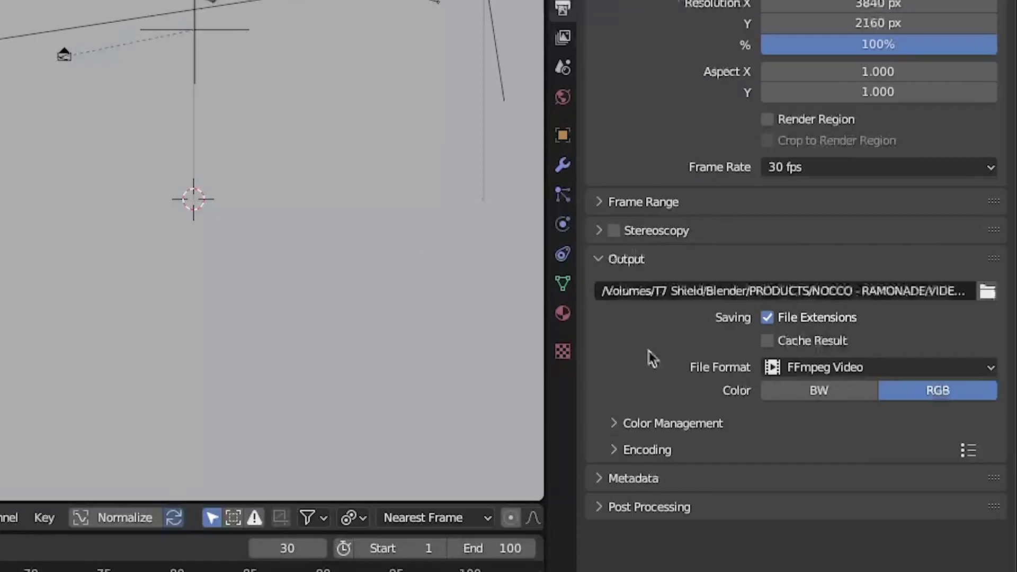
pyautogui.click(821, 367)
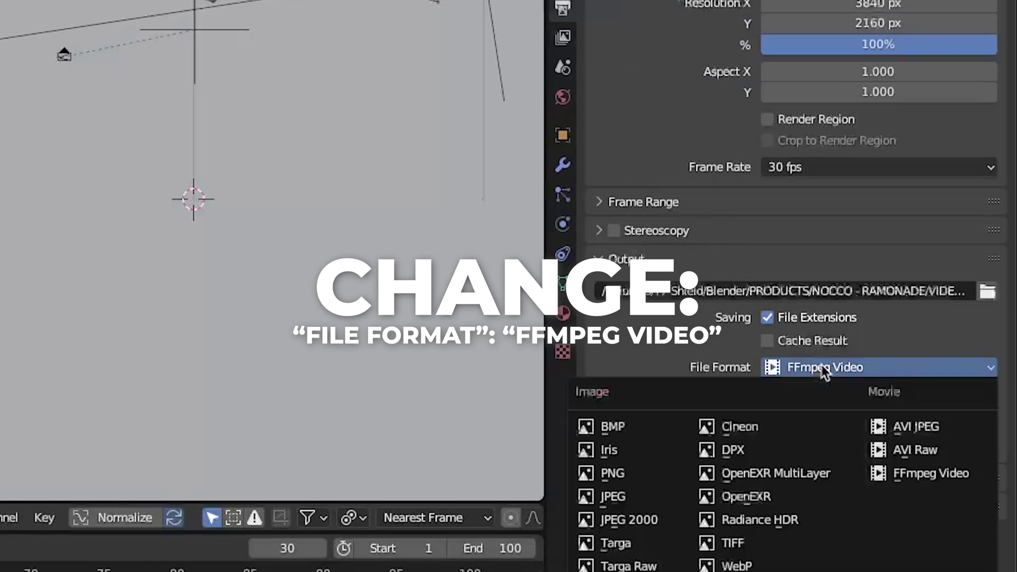
pyautogui.click(926, 478)
pyautogui.click(821, 430)
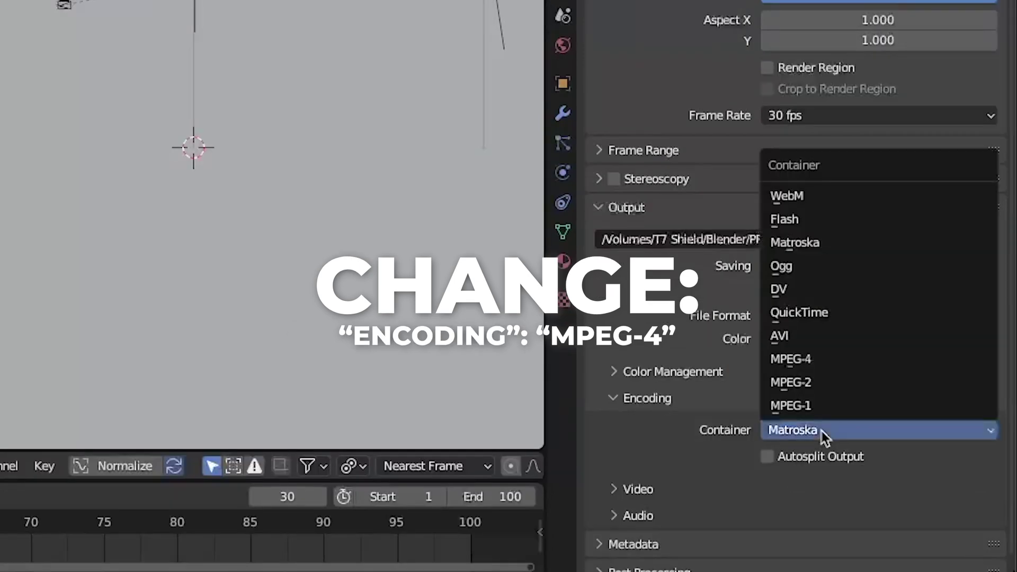
pyautogui.click(815, 360)
pyautogui.click(631, 491)
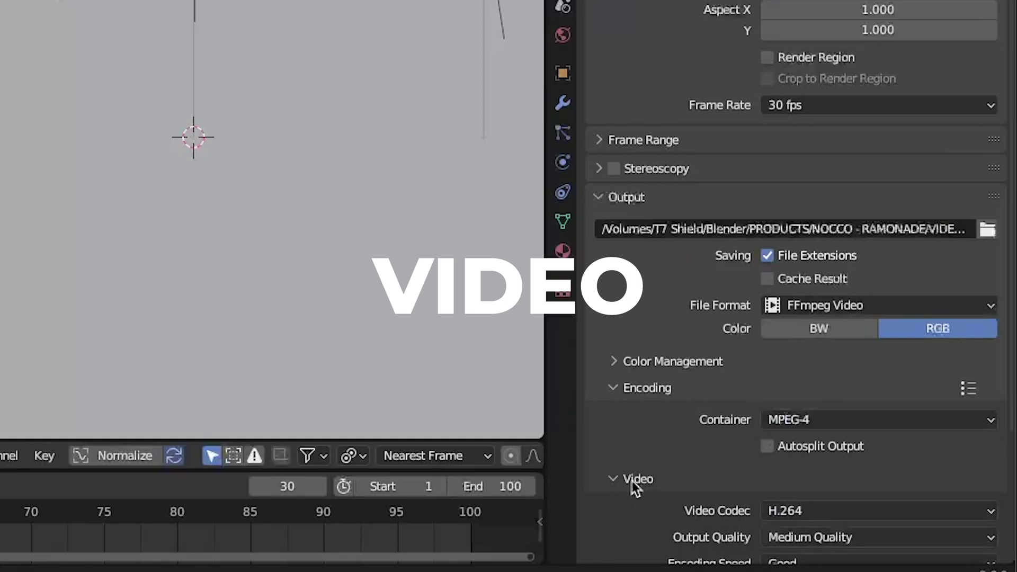
pyautogui.scroll(-5, 632, 481)
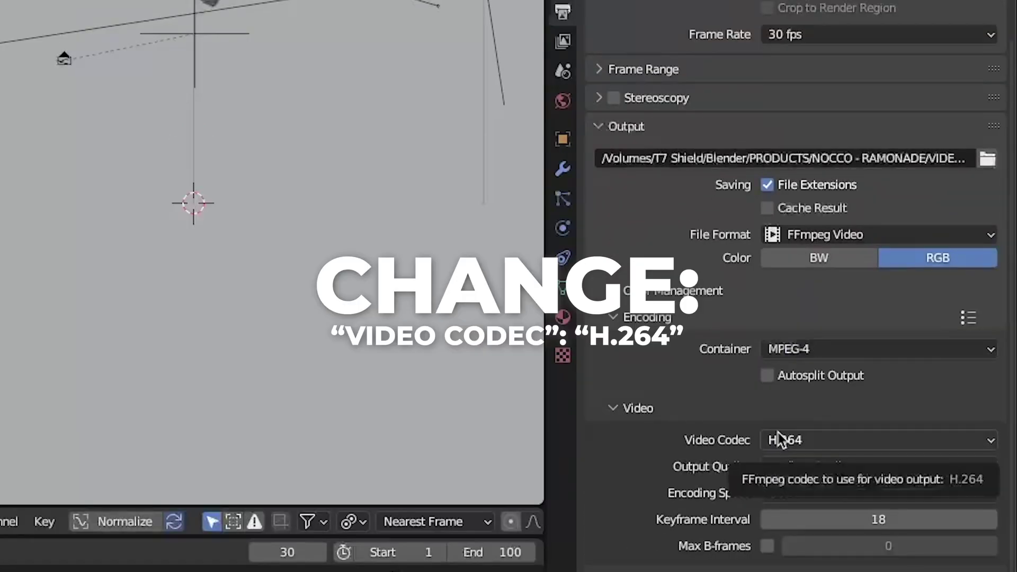
pyautogui.click(778, 439)
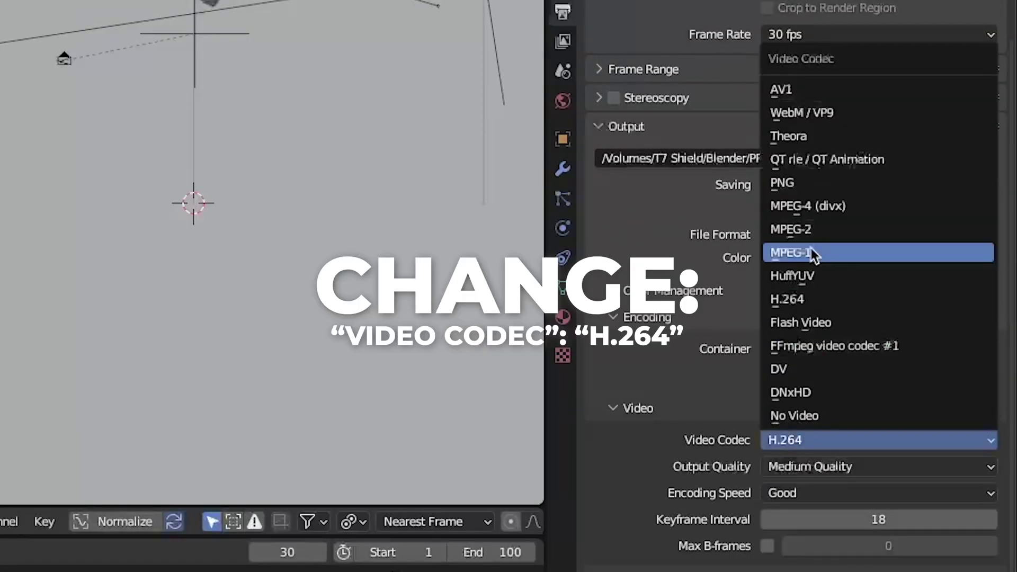
pyautogui.click(797, 309)
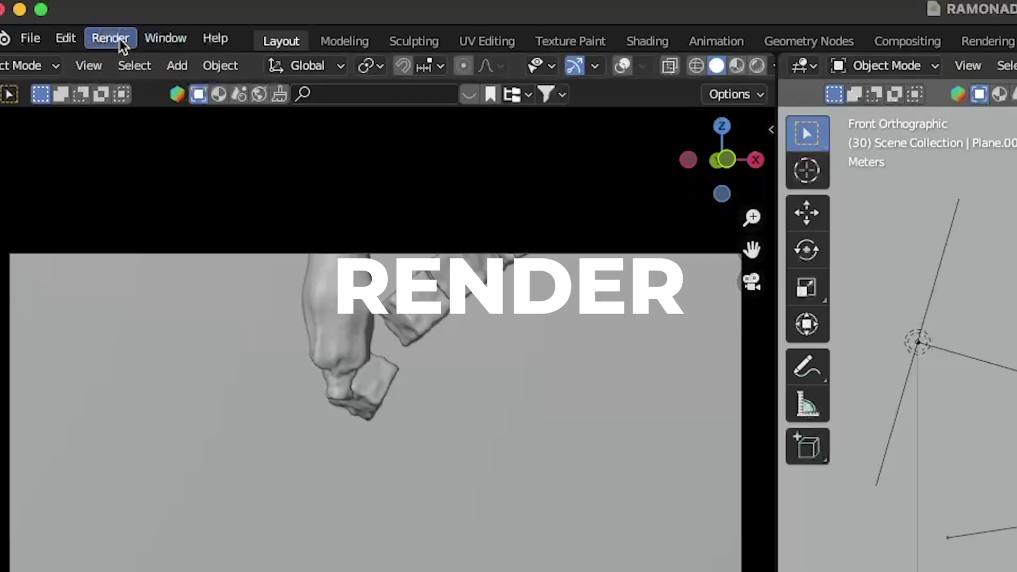
pyautogui.click(110, 40)
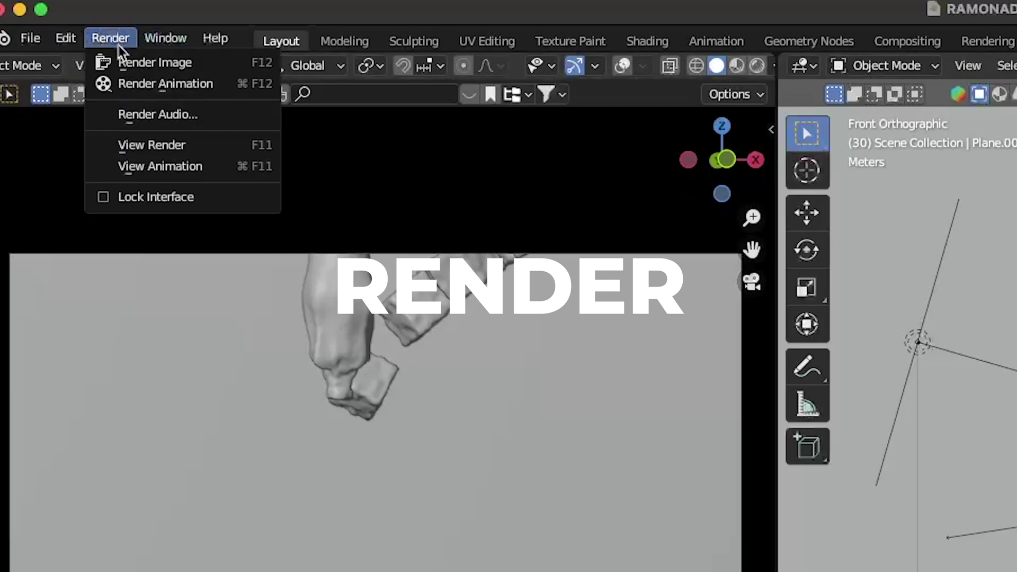